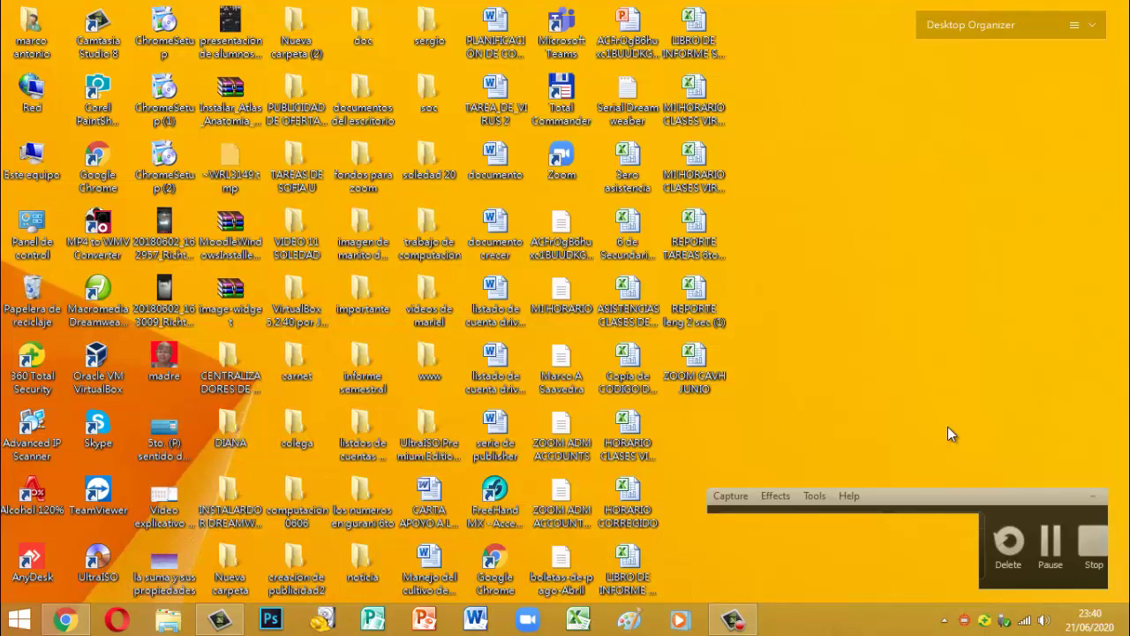
Open Paint and draw a black circle outline about 133 × 126 px in the lower right part of the canvas
{"action": "left_click", "coordinate": [632, 622]}
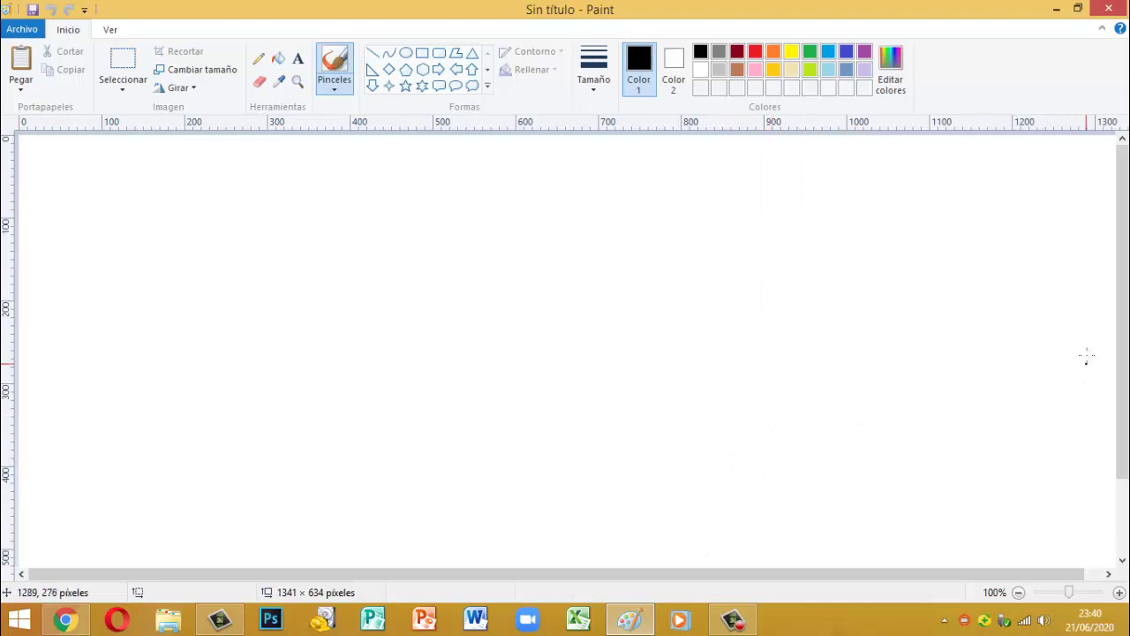
{"action": "scroll", "coordinate": [1087, 356], "scroll_direction": "down", "scroll_amount": 3}
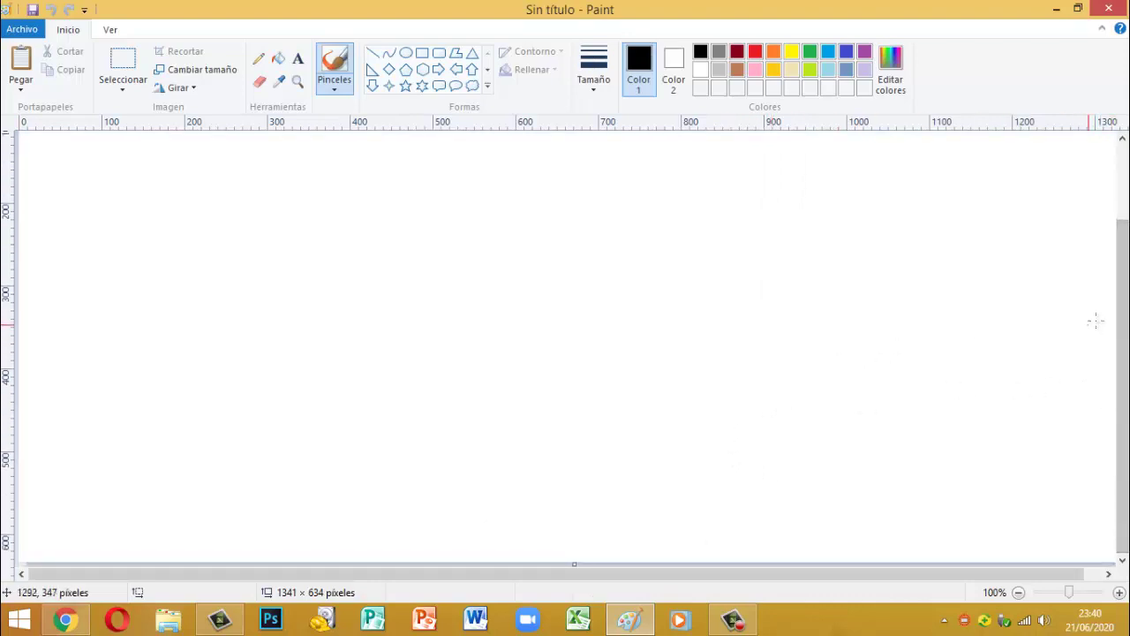
{"action": "left_click", "coordinate": [446, 269]}
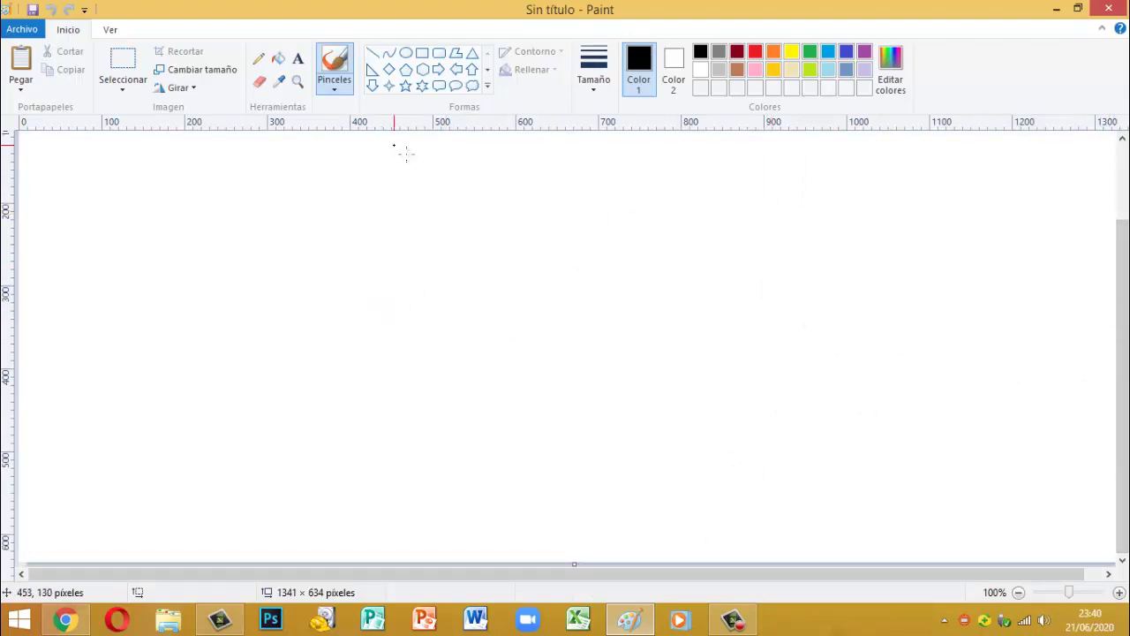
{"action": "left_click", "coordinate": [404, 56]}
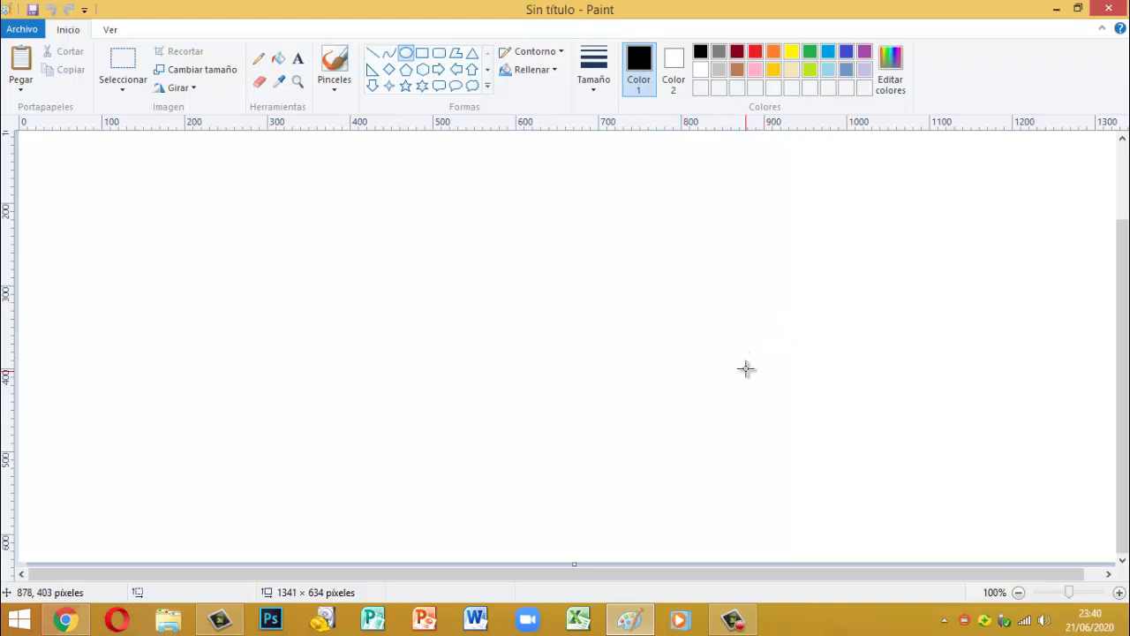
{"action": "left_click_drag", "start_coordinate": [735, 367], "coordinate": [844, 469]}
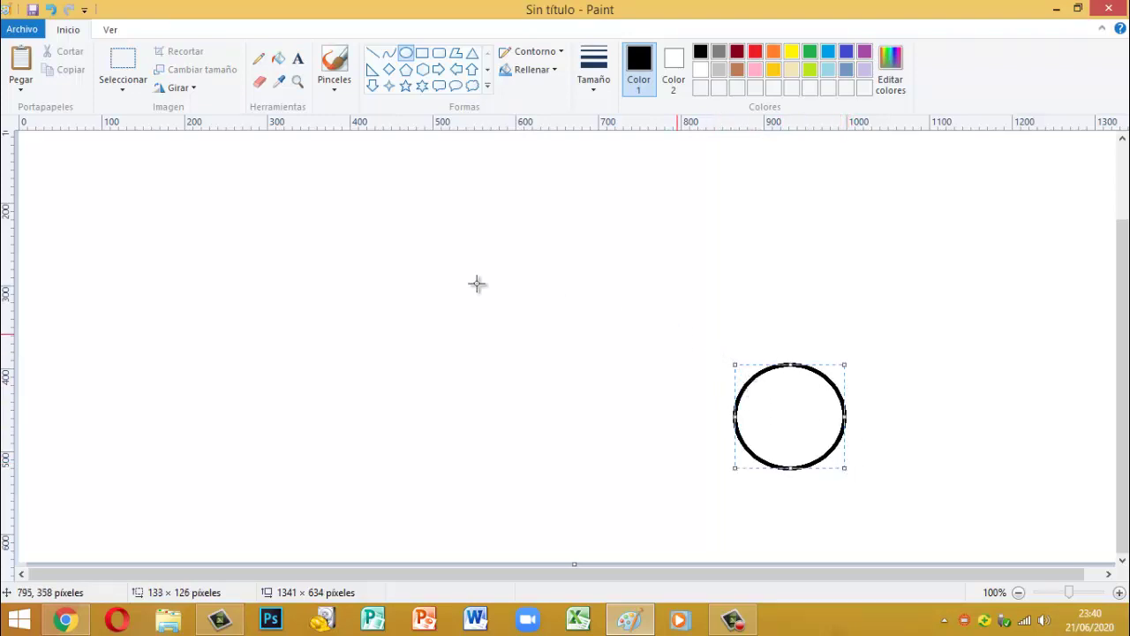
Enclose the circle in a rectangular selection of about 177 × 159 px and turn on transparent selection
{"action": "left_click", "coordinate": [122, 61]}
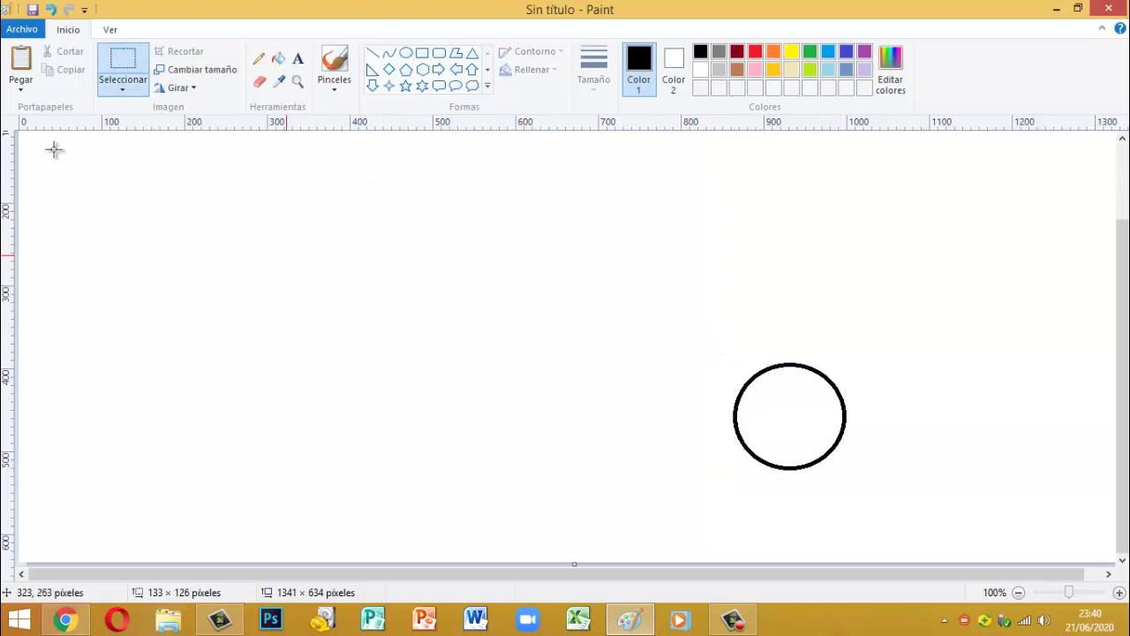
{"action": "left_click", "coordinate": [122, 70]}
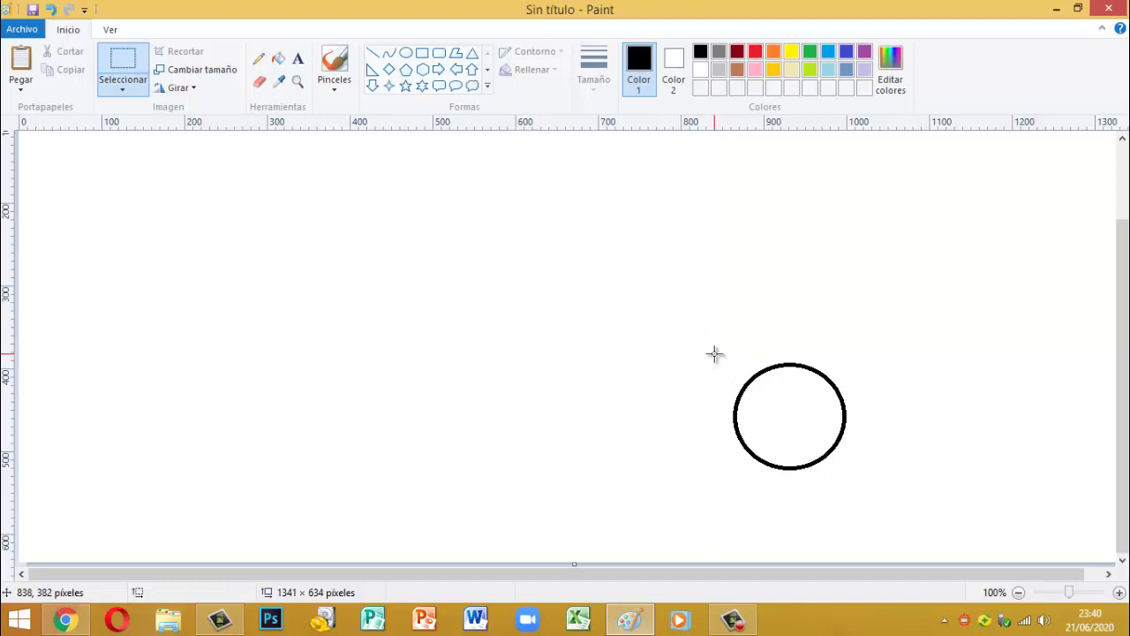
{"action": "left_click_drag", "start_coordinate": [716, 353], "coordinate": [863, 484]}
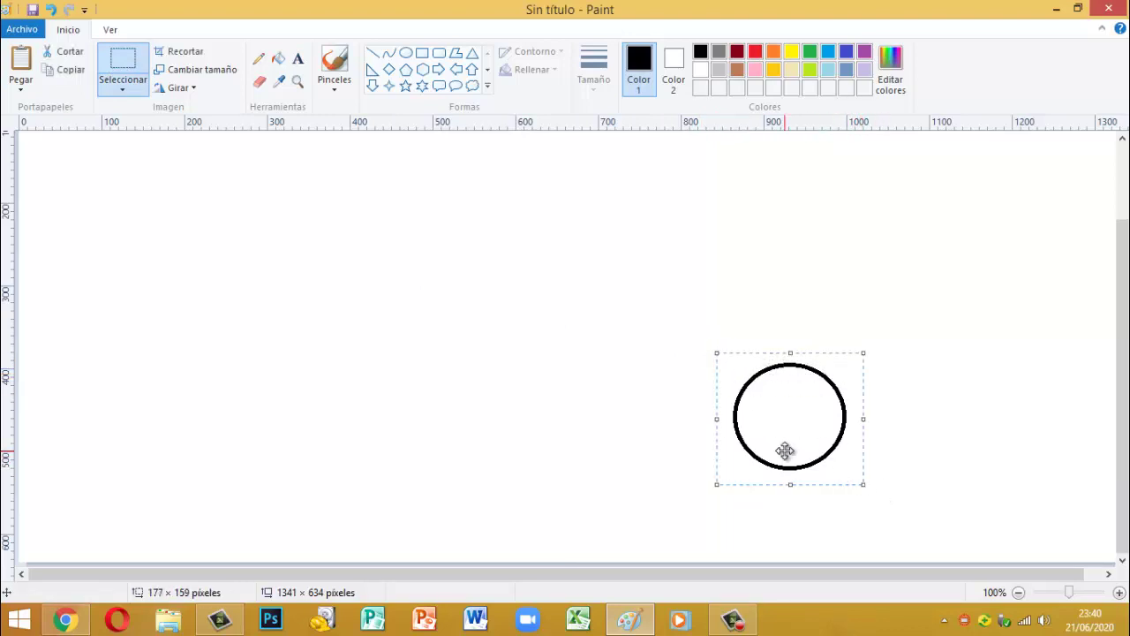
{"action": "left_click", "coordinate": [122, 92]}
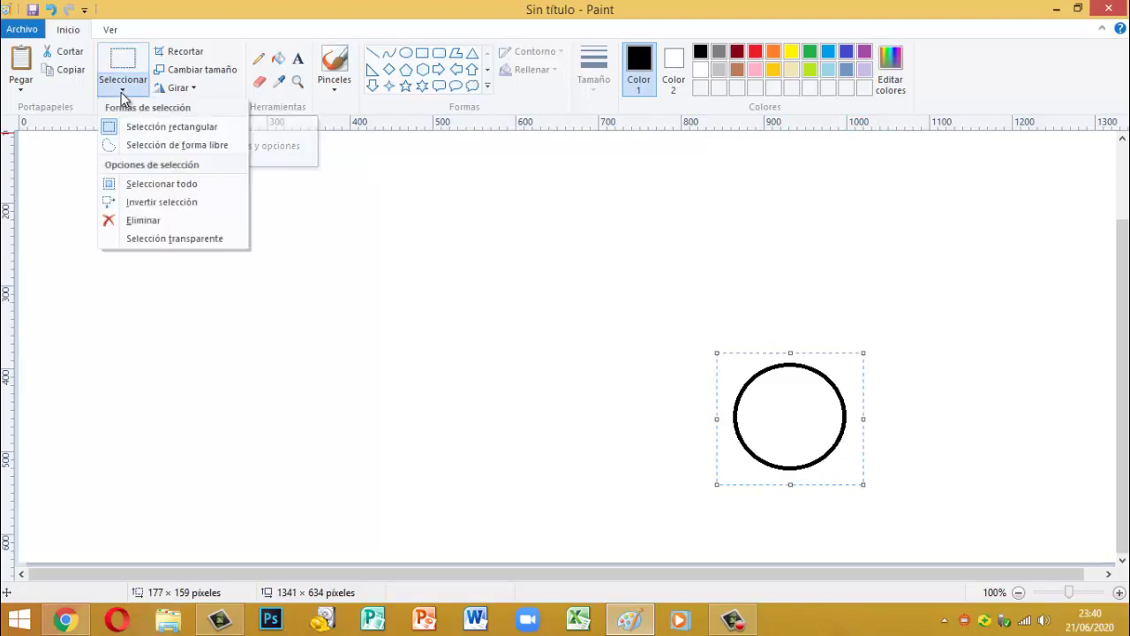
{"action": "left_click", "coordinate": [183, 238]}
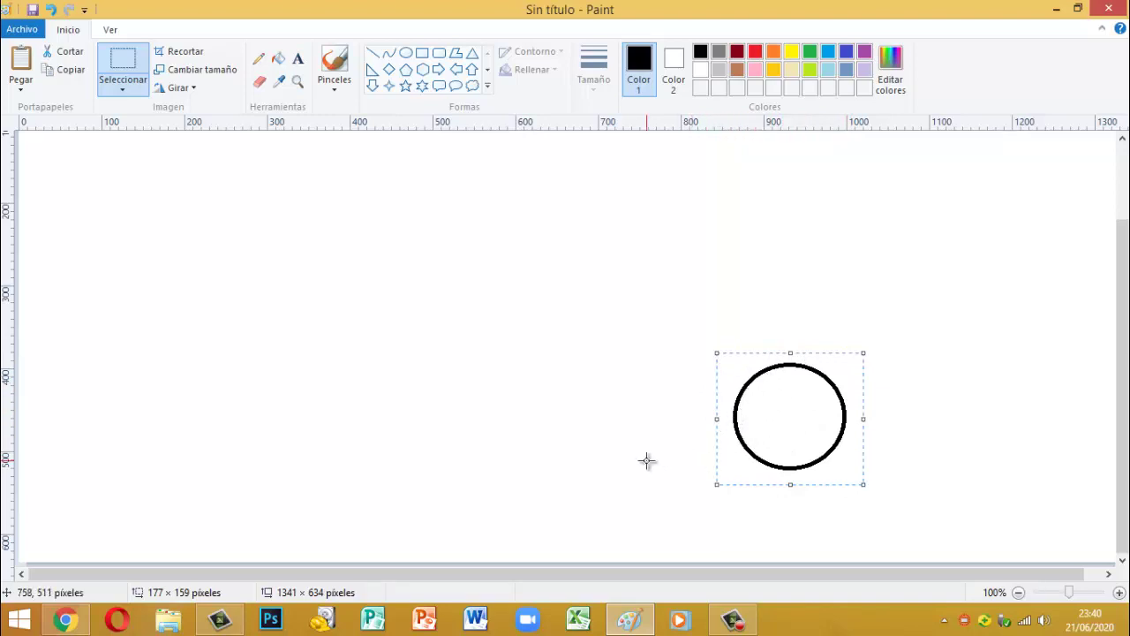
Paste three copies of the circle and place them leftward from the original in a partly overlapping horizontal row
{"action": "key", "text": "ctrl+v"}
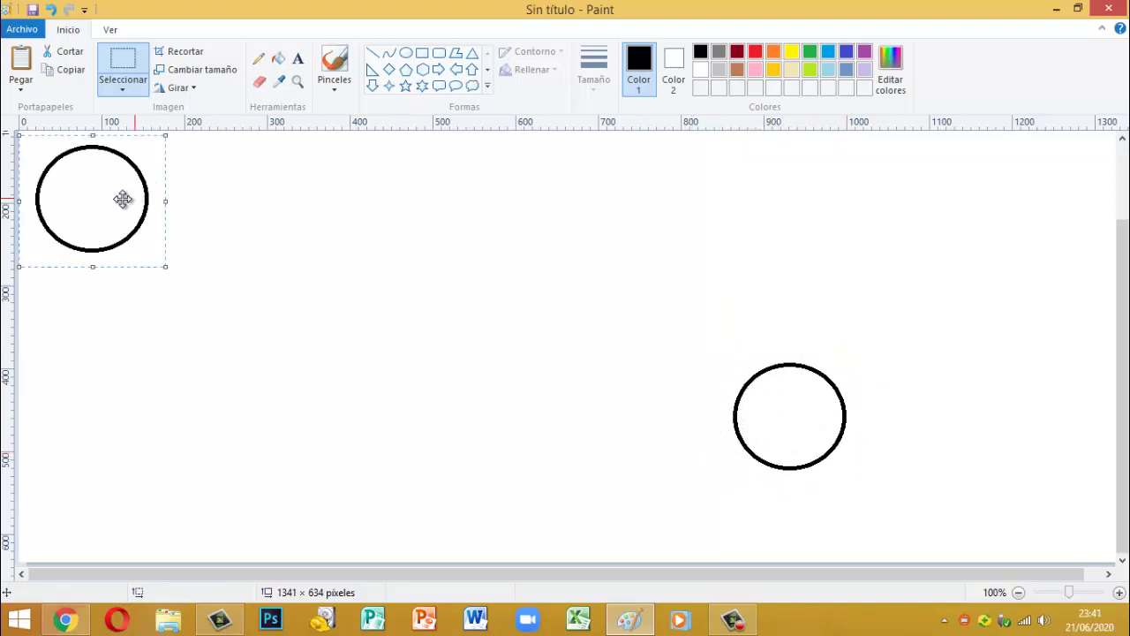
{"action": "left_click_drag", "start_coordinate": [121, 196], "coordinate": [749, 422]}
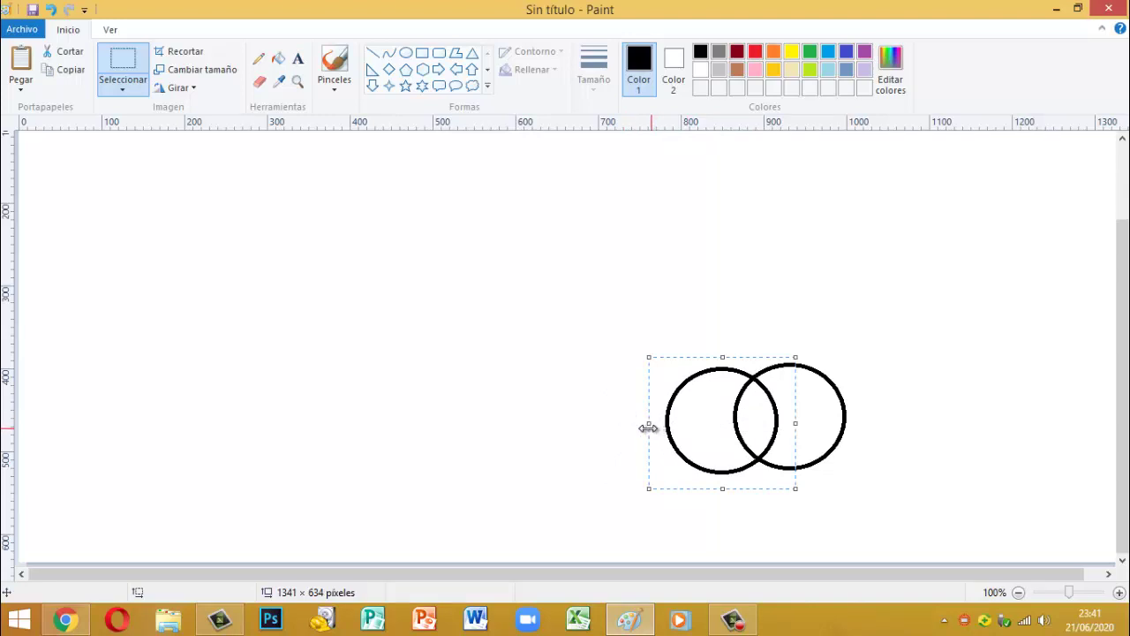
{"action": "key", "text": "ctrl+v"}
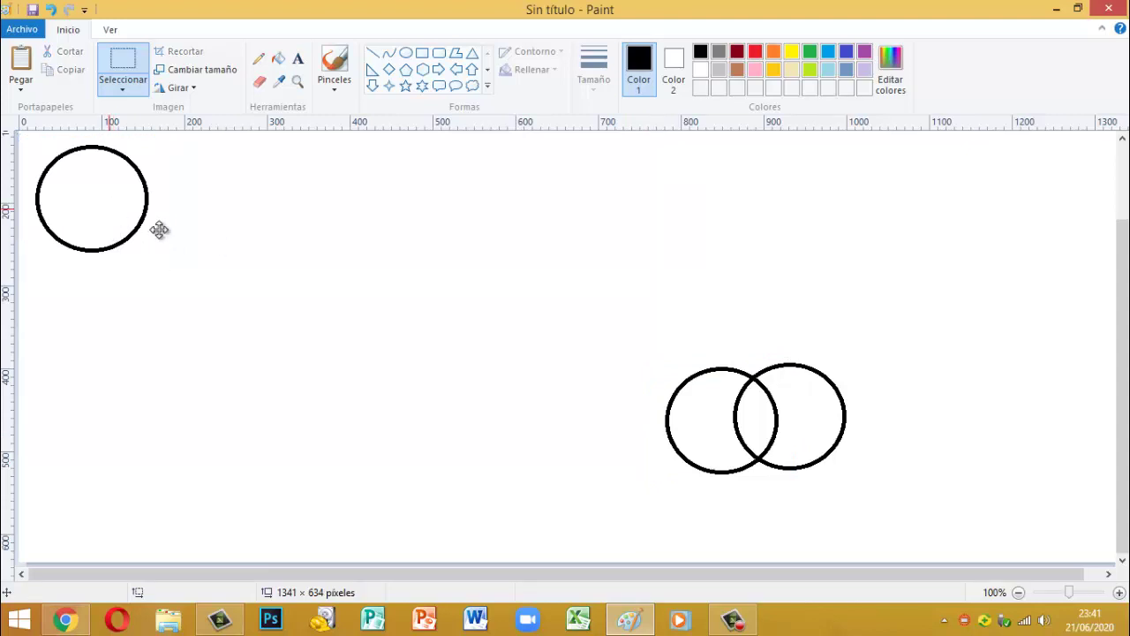
{"action": "left_click_drag", "start_coordinate": [159, 229], "coordinate": [667, 432]}
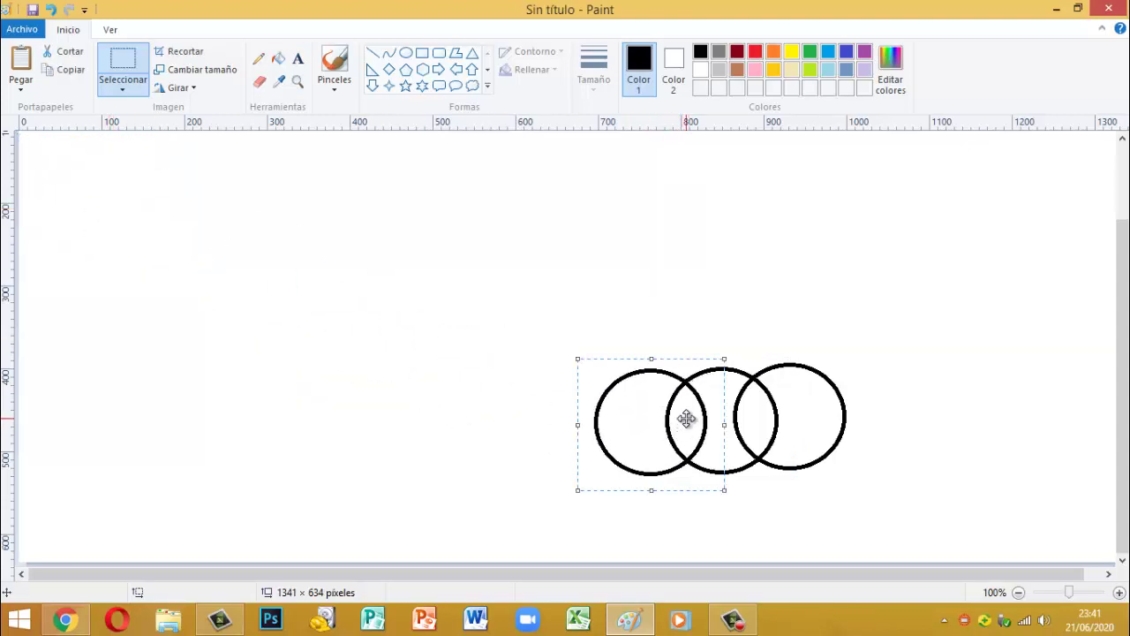
{"action": "key", "text": "ctrl+v"}
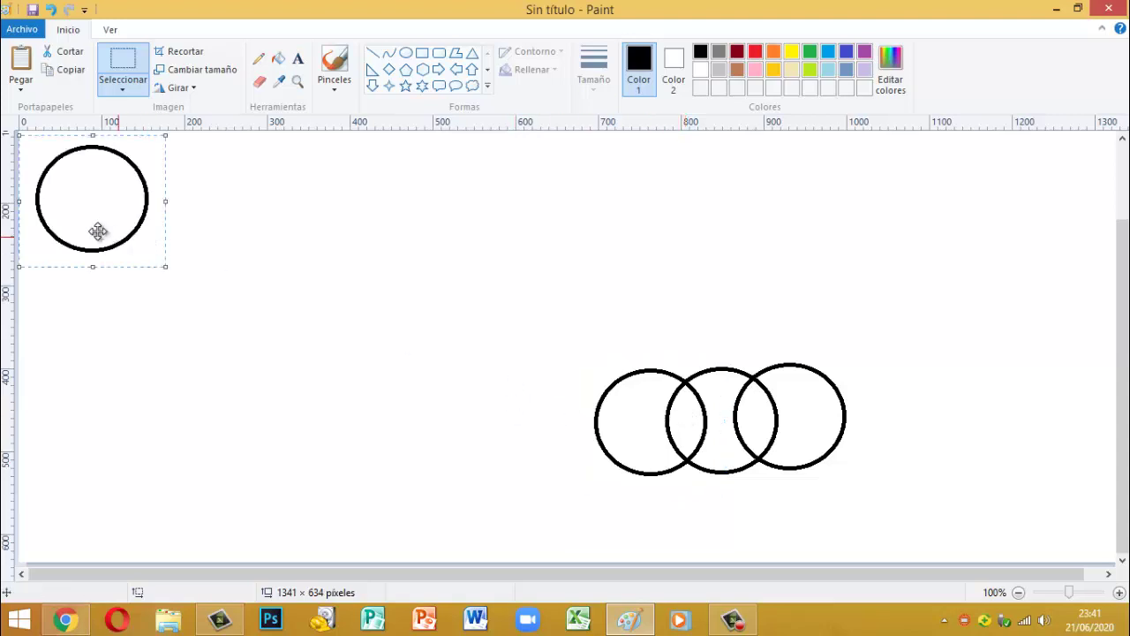
{"action": "left_click_drag", "start_coordinate": [96, 232], "coordinate": [586, 434]}
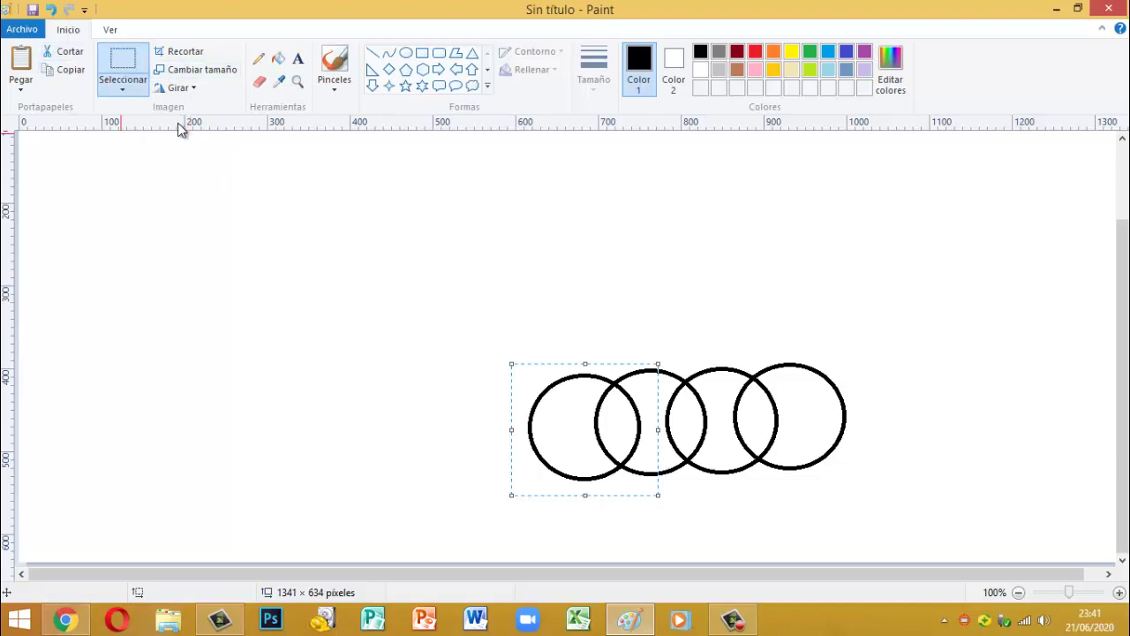
Paste three more circle copies and stack them upward from the row's leftmost circle, each overlapping the previous one, then deselect
{"action": "key", "text": "ctrl+v"}
{"action": "left_click_drag", "start_coordinate": [106, 151], "coordinate": [565, 335]}
{"action": "key", "text": "ctrl+v"}
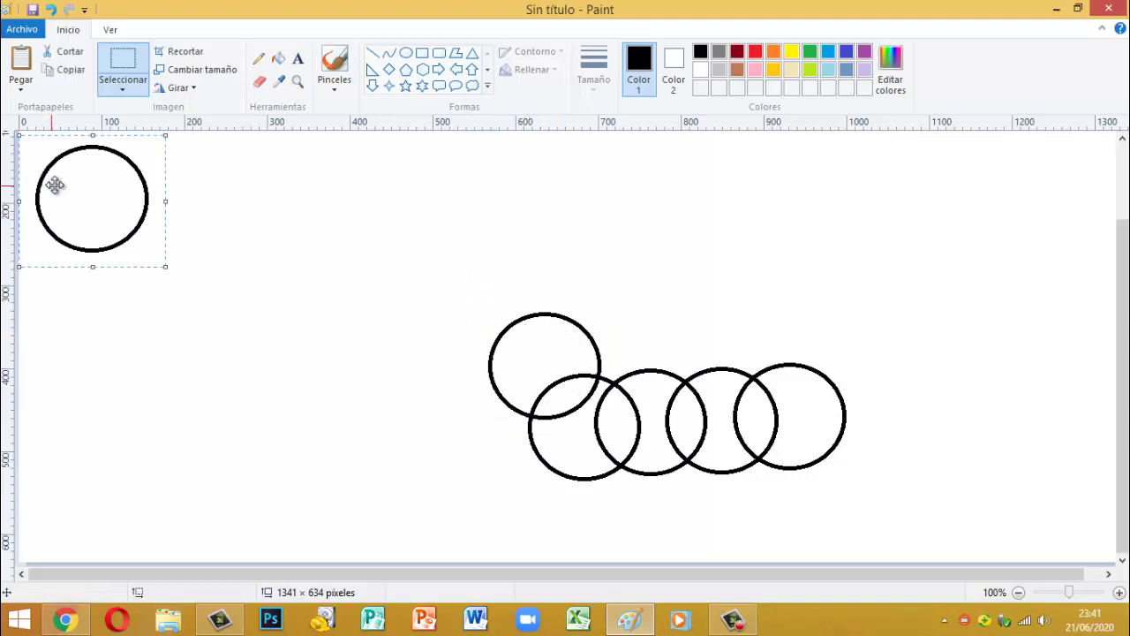
{"action": "left_click_drag", "start_coordinate": [55, 185], "coordinate": [497, 297]}
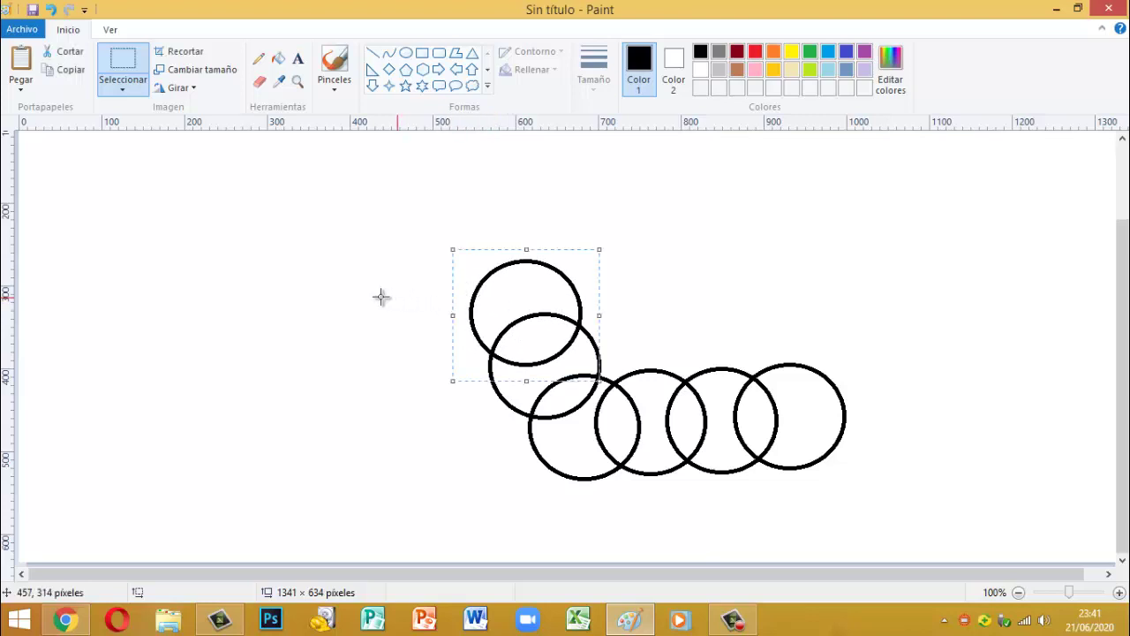
{"action": "key", "text": "ctrl+v"}
{"action": "left_click_drag", "start_coordinate": [78, 188], "coordinate": [494, 229]}
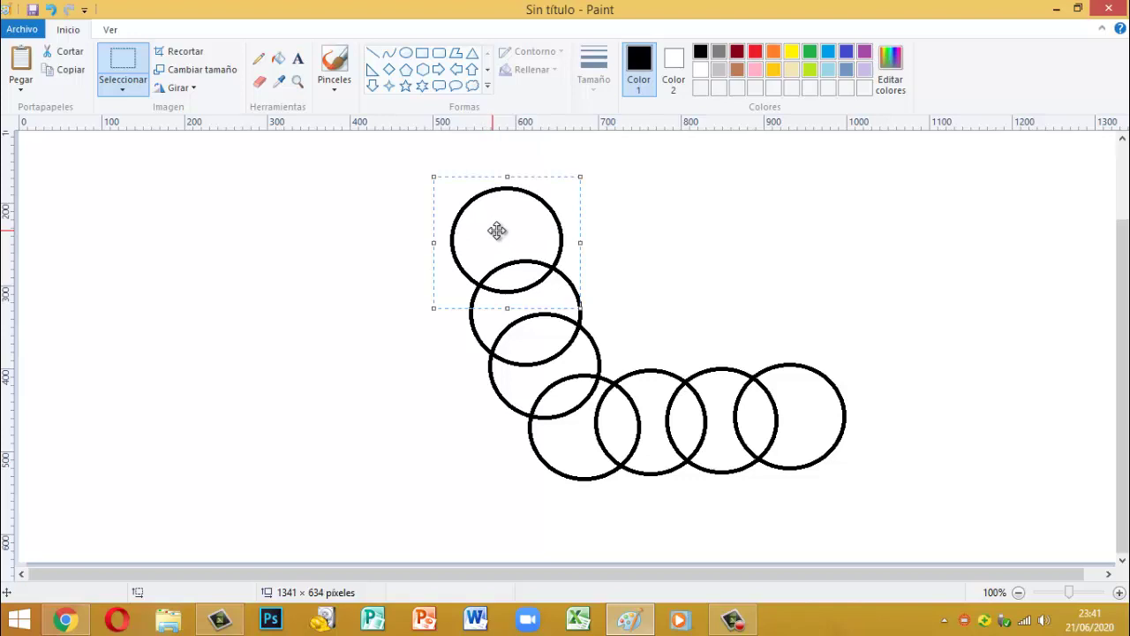
{"action": "left_click", "coordinate": [371, 253]}
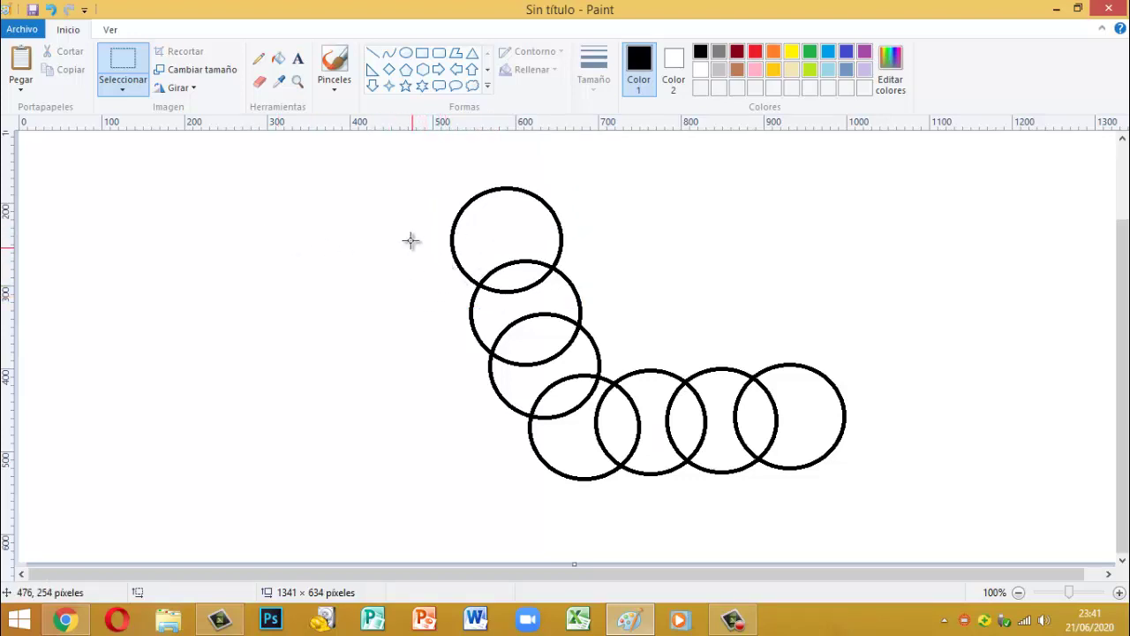
At 200% zoom, erase the left arcs of the row's three right-hand circles inside their neighbours, along with the leftover speck
{"action": "left_click", "coordinate": [259, 83]}
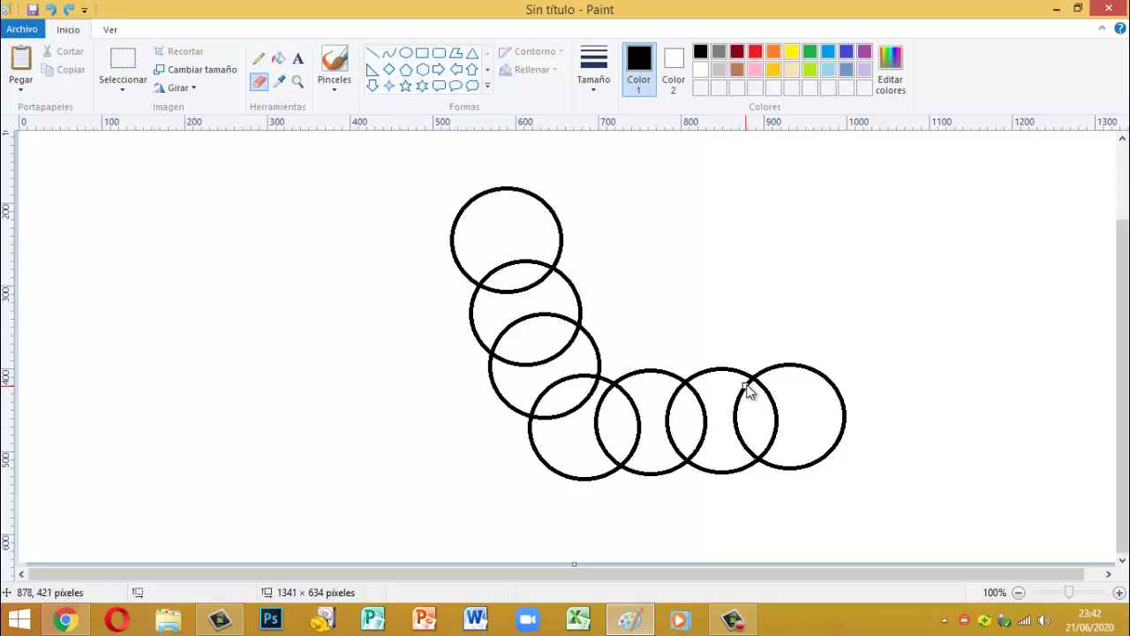
{"action": "left_click", "coordinate": [1118, 593]}
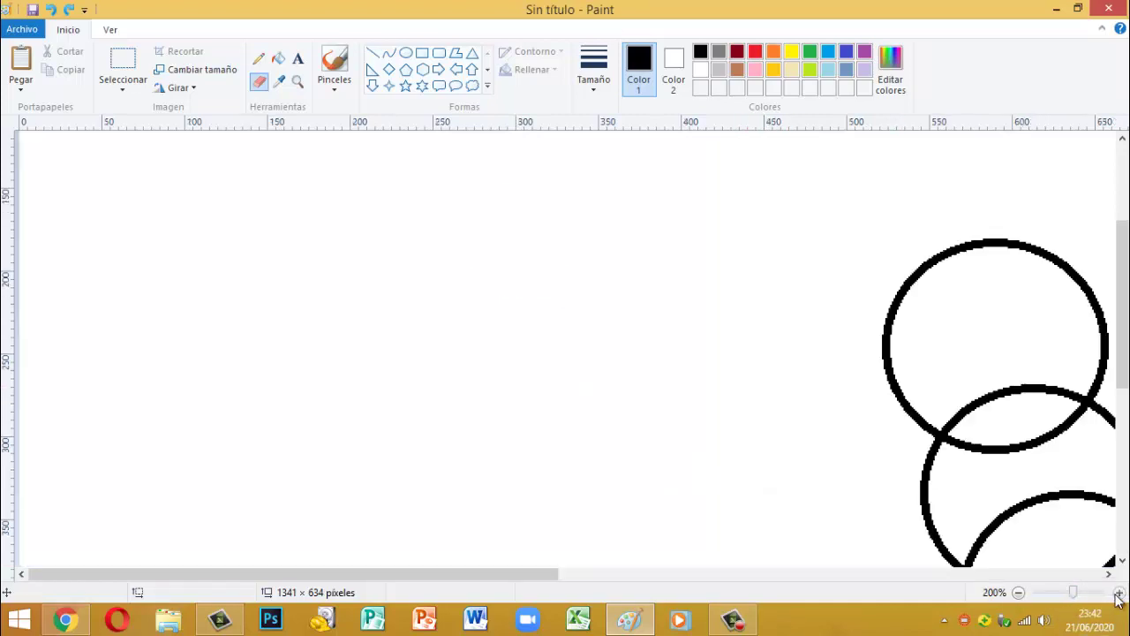
{"action": "left_click_drag", "start_coordinate": [552, 575], "coordinate": [765, 580]}
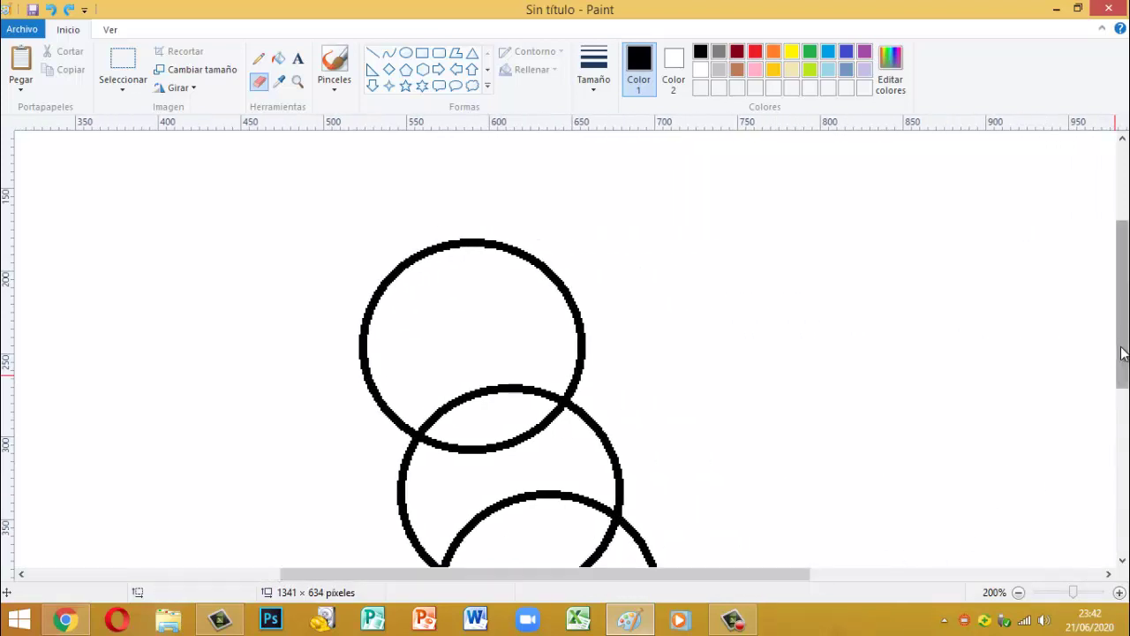
{"action": "left_click_drag", "start_coordinate": [1119, 395], "coordinate": [1119, 496]}
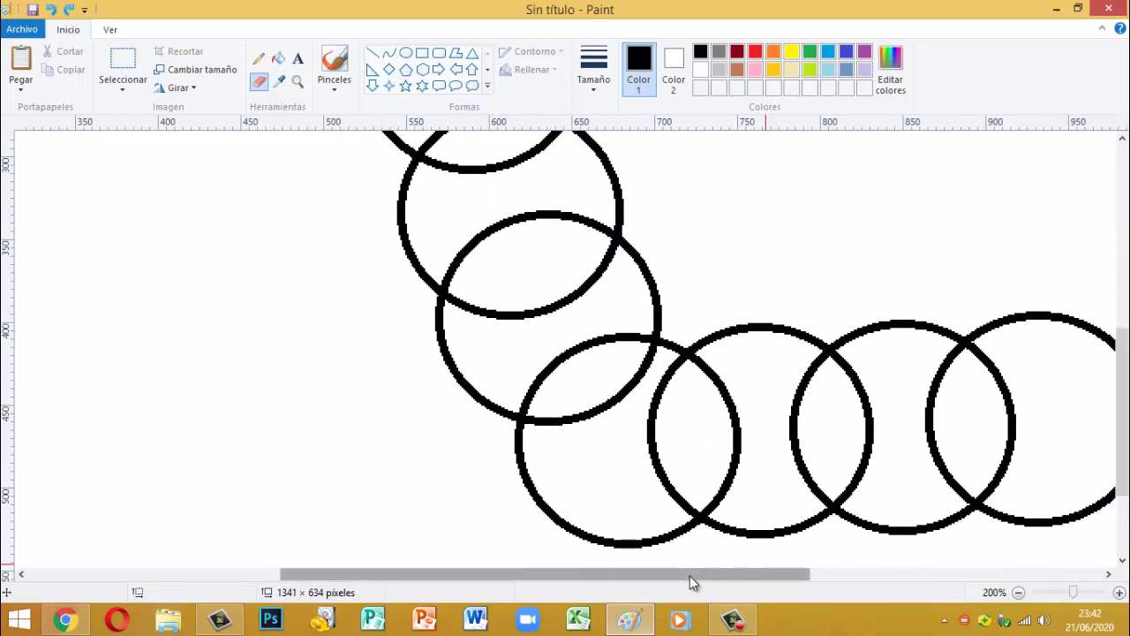
{"action": "left_click_drag", "start_coordinate": [694, 581], "coordinate": [751, 580]}
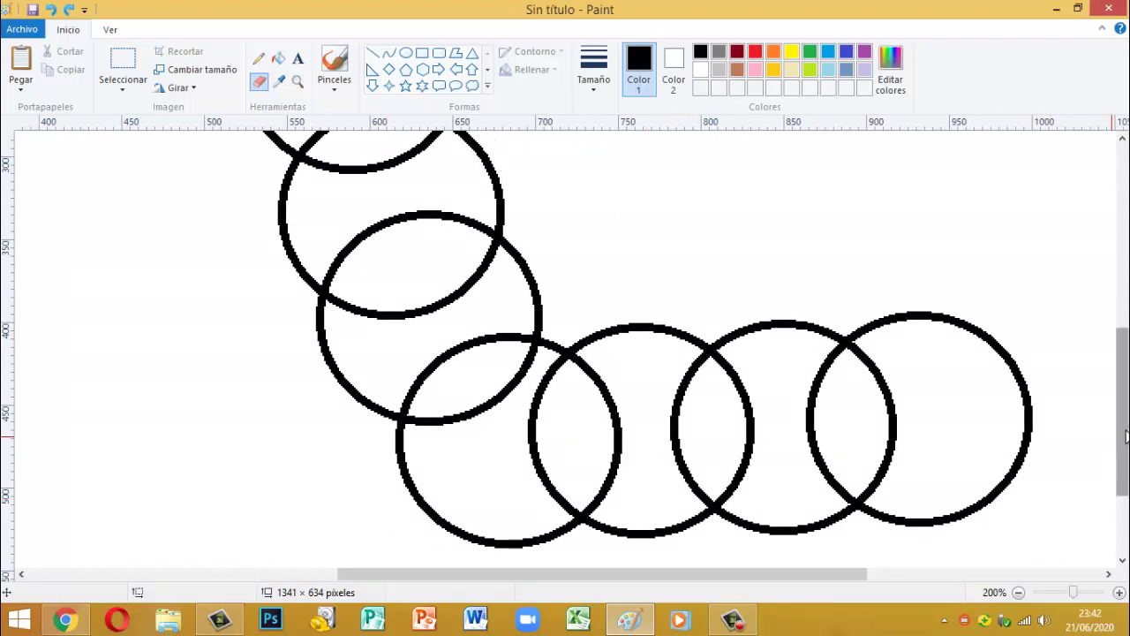
{"action": "left_click_drag", "start_coordinate": [1126, 434], "coordinate": [1125, 447]}
{"action": "left_click_drag", "start_coordinate": [779, 576], "coordinate": [788, 578]}
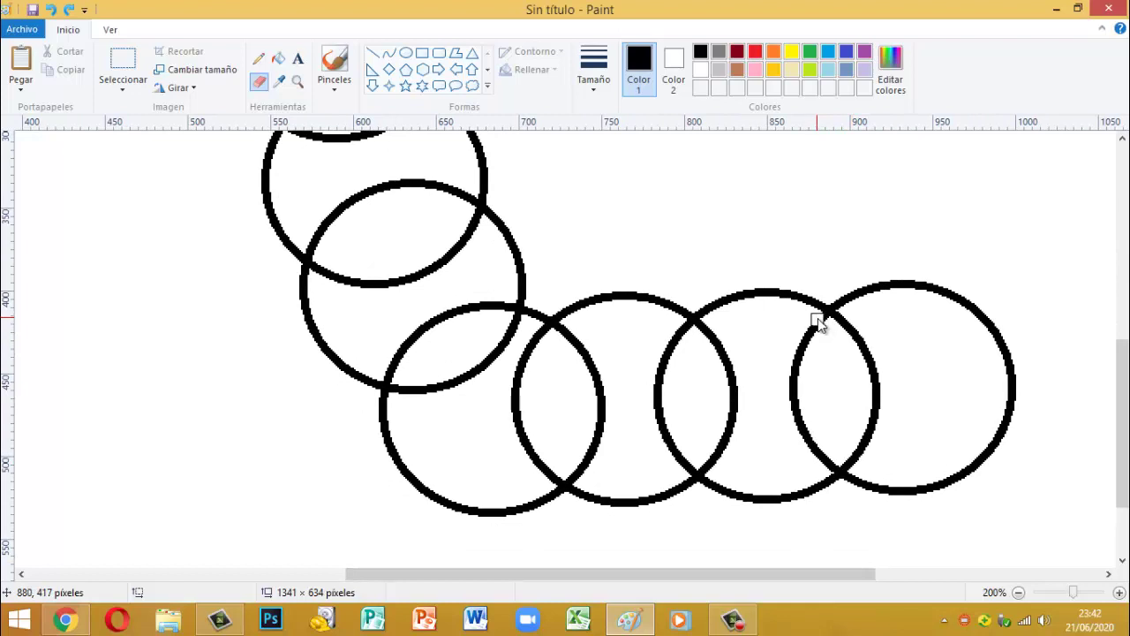
{"action": "mouse_move", "coordinate": [823, 327]}
{"action": "left_mouse_down"}
{"action": "mouse_move", "coordinate": [802, 378]}
{"action": "mouse_move", "coordinate": [801, 335]}
{"action": "mouse_move", "coordinate": [789, 373]}
{"action": "mouse_move", "coordinate": [790, 420]}
{"action": "mouse_move", "coordinate": [797, 387]}
{"action": "mouse_move", "coordinate": [800, 440]}
{"action": "mouse_move", "coordinate": [826, 457]}
{"action": "left_mouse_up"}
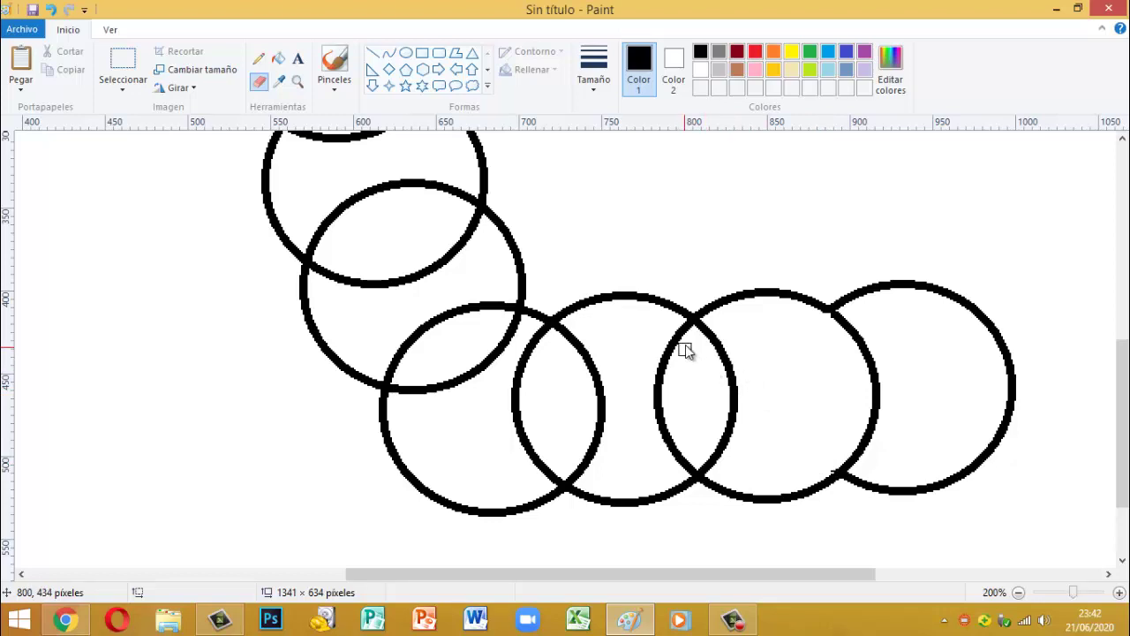
{"action": "mouse_move", "coordinate": [681, 330]}
{"action": "left_mouse_down"}
{"action": "mouse_move", "coordinate": [665, 369]}
{"action": "mouse_move", "coordinate": [664, 342]}
{"action": "mouse_move", "coordinate": [666, 439]}
{"action": "left_mouse_up"}
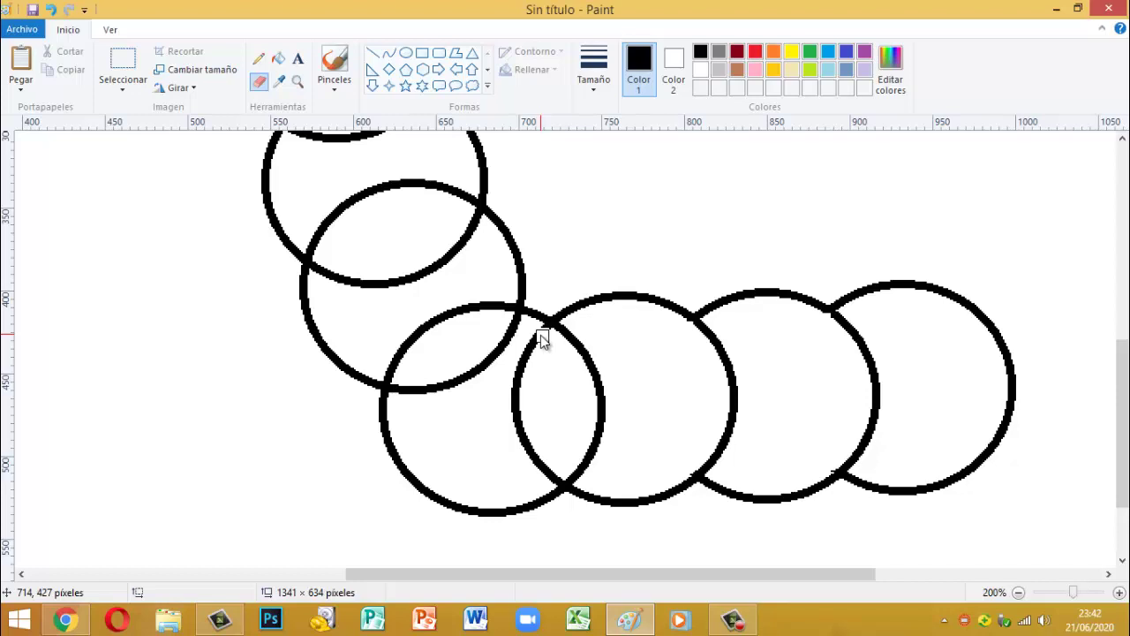
{"action": "mouse_move", "coordinate": [541, 335]}
{"action": "left_mouse_down"}
{"action": "mouse_move", "coordinate": [514, 399]}
{"action": "mouse_move", "coordinate": [527, 449]}
{"action": "mouse_move", "coordinate": [547, 468]}
{"action": "left_mouse_up"}
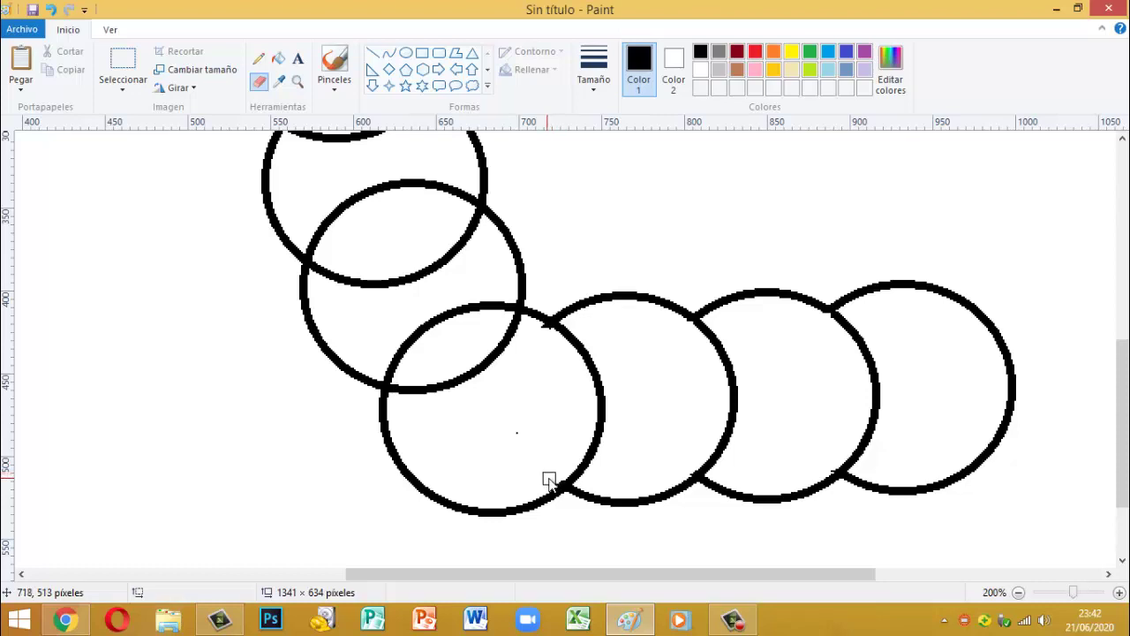
{"action": "left_click", "coordinate": [516, 433]}
Erase the upper arcs of the lower circles where they overlap the circle above, up to the topmost circle
{"action": "mouse_move", "coordinate": [436, 342]}
{"action": "left_mouse_down"}
{"action": "mouse_move", "coordinate": [403, 338]}
{"action": "mouse_move", "coordinate": [511, 301]}
{"action": "mouse_move", "coordinate": [439, 312]}
{"action": "left_mouse_up"}
{"action": "scroll", "coordinate": [419, 303], "scroll_direction": "up", "scroll_amount": 3}
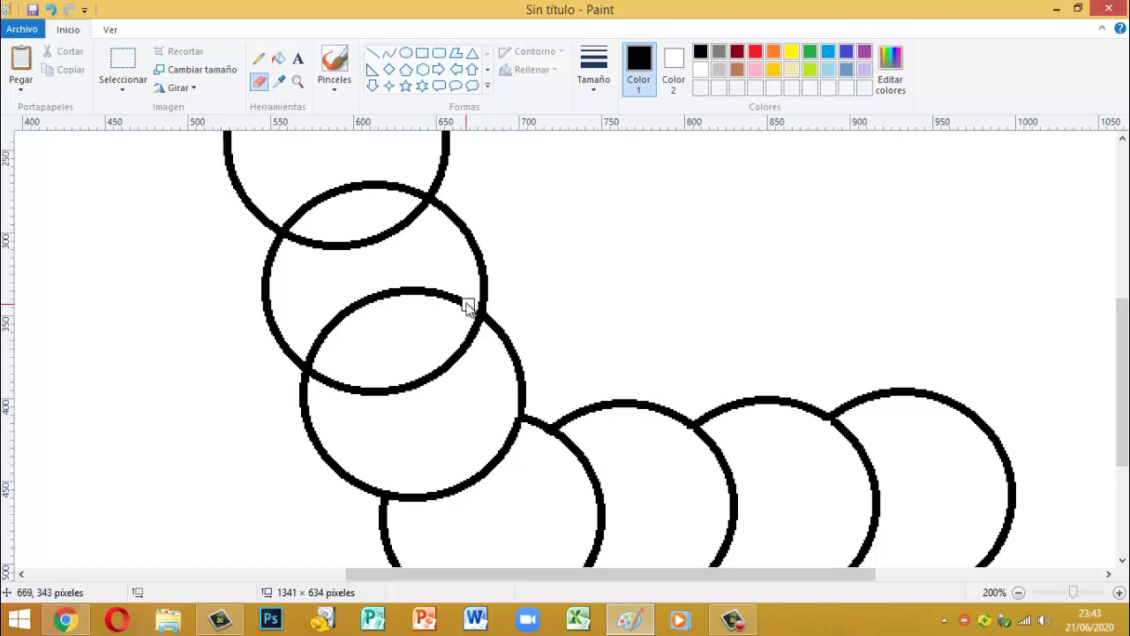
{"action": "mouse_move", "coordinate": [468, 304]}
{"action": "left_mouse_down"}
{"action": "mouse_move", "coordinate": [371, 297]}
{"action": "mouse_move", "coordinate": [324, 326]}
{"action": "mouse_move", "coordinate": [320, 341]}
{"action": "mouse_move", "coordinate": [337, 324]}
{"action": "mouse_move", "coordinate": [325, 348]}
{"action": "left_mouse_up"}
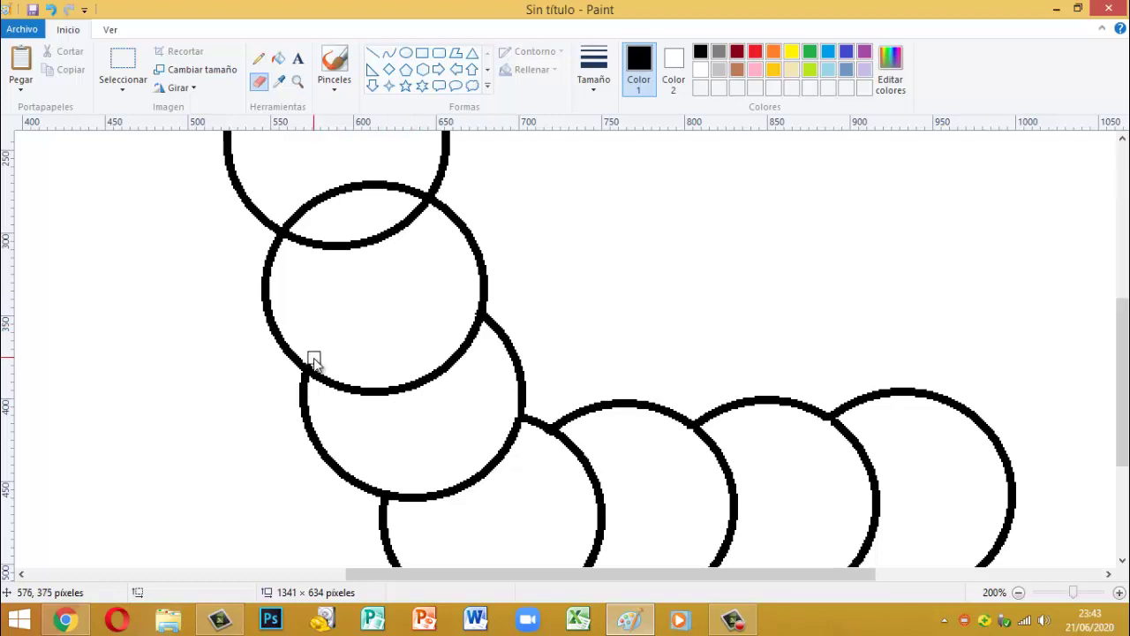
{"action": "scroll", "coordinate": [383, 297], "scroll_direction": "up", "scroll_amount": 2}
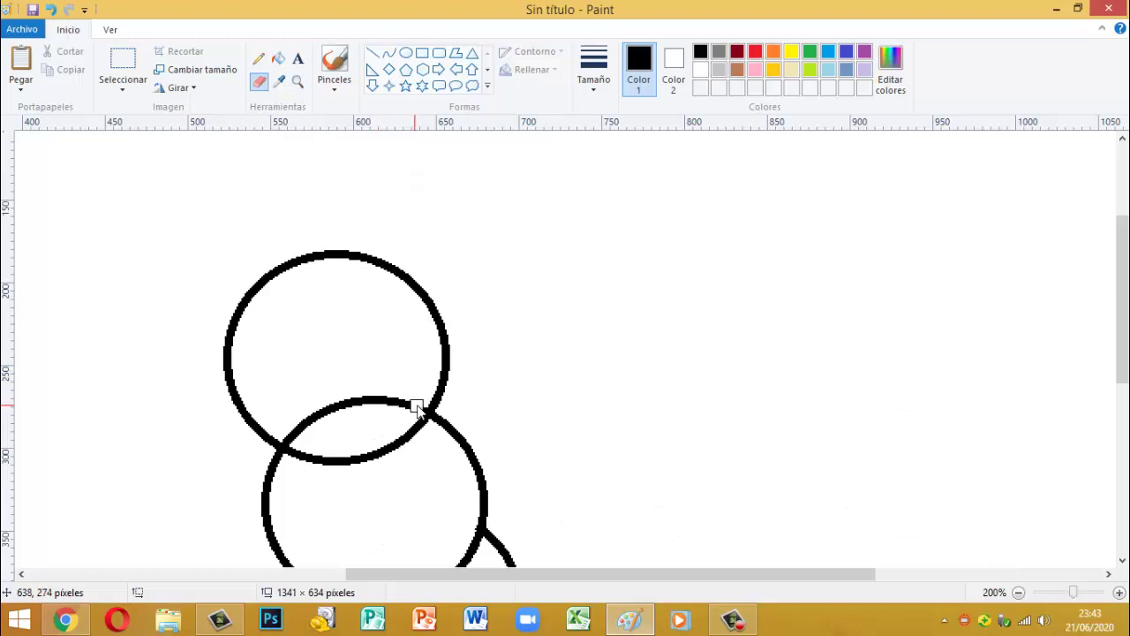
{"action": "mouse_move", "coordinate": [418, 408]}
{"action": "left_mouse_down"}
{"action": "mouse_move", "coordinate": [329, 406]}
{"action": "mouse_move", "coordinate": [352, 408]}
{"action": "mouse_move", "coordinate": [292, 434]}
{"action": "left_mouse_up"}
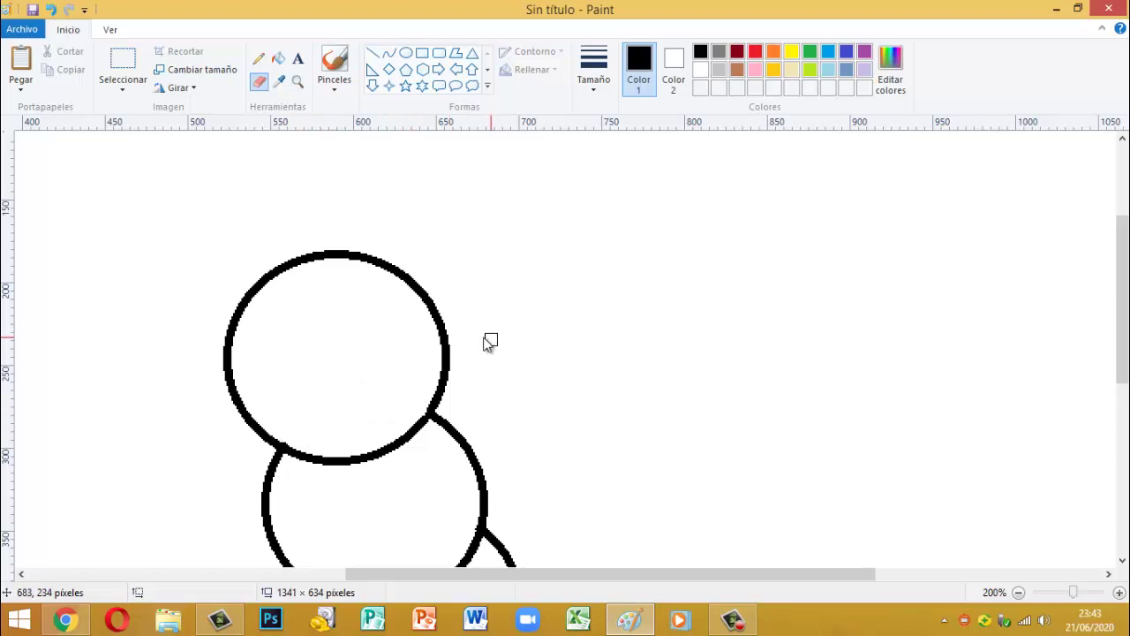
{"action": "scroll", "coordinate": [432, 361], "scroll_direction": "up", "scroll_amount": 2}
{"action": "scroll", "coordinate": [441, 361], "scroll_direction": "down", "scroll_amount": 4}
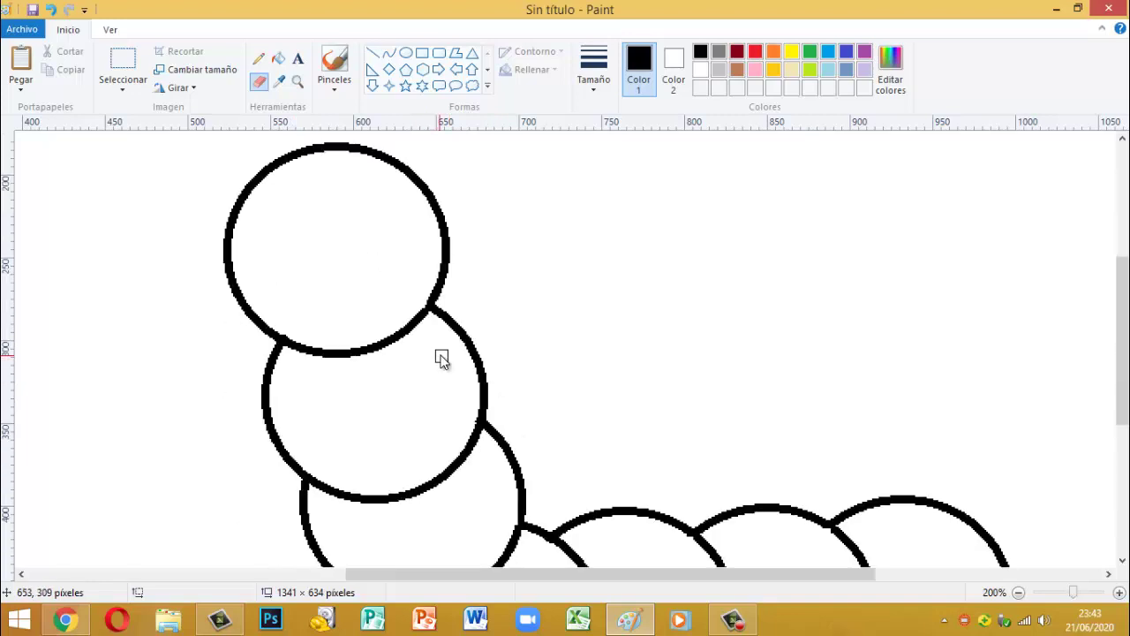
{"action": "scroll", "coordinate": [441, 358], "scroll_direction": "up", "scroll_amount": 2}
{"action": "scroll", "coordinate": [441, 356], "scroll_direction": "down", "scroll_amount": 2}
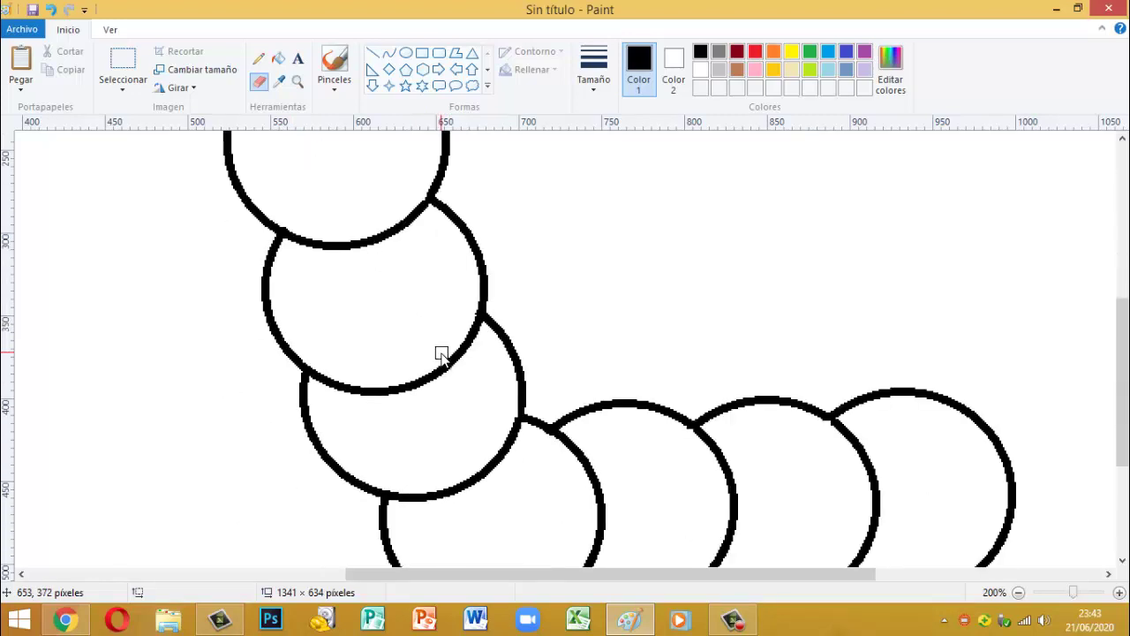
Draw a gold ellipse outline of about 30 × 31 pixels with the second-thinnest line, inside the upper-right part of the chain's second-highest circle
{"action": "scroll", "coordinate": [441, 353], "scroll_direction": "up", "scroll_amount": 3}
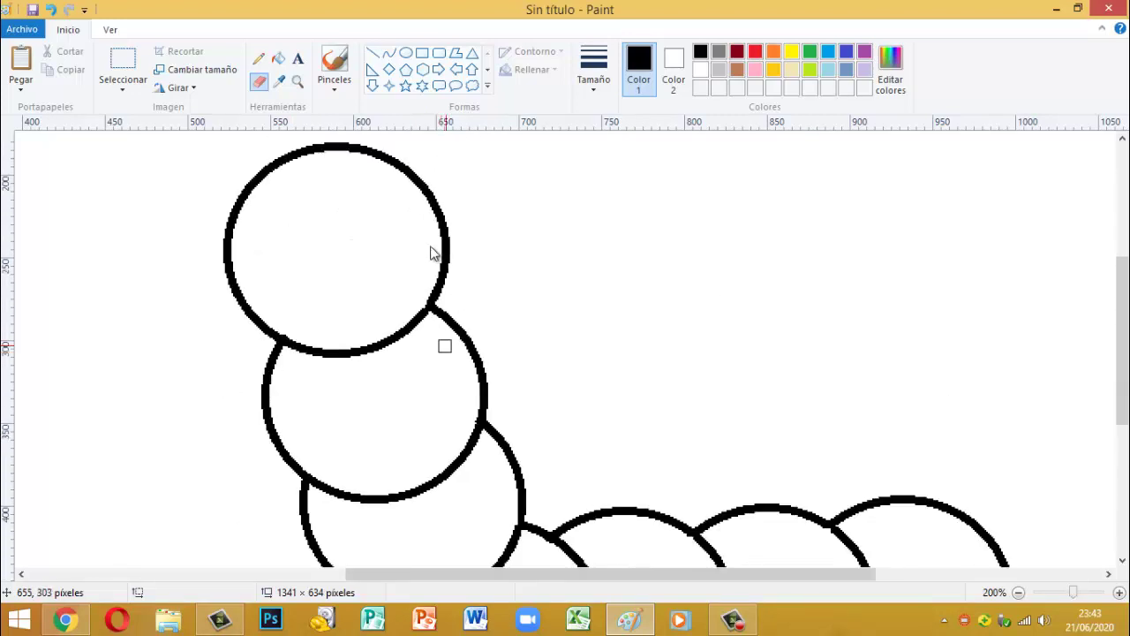
{"action": "left_click", "coordinate": [405, 53]}
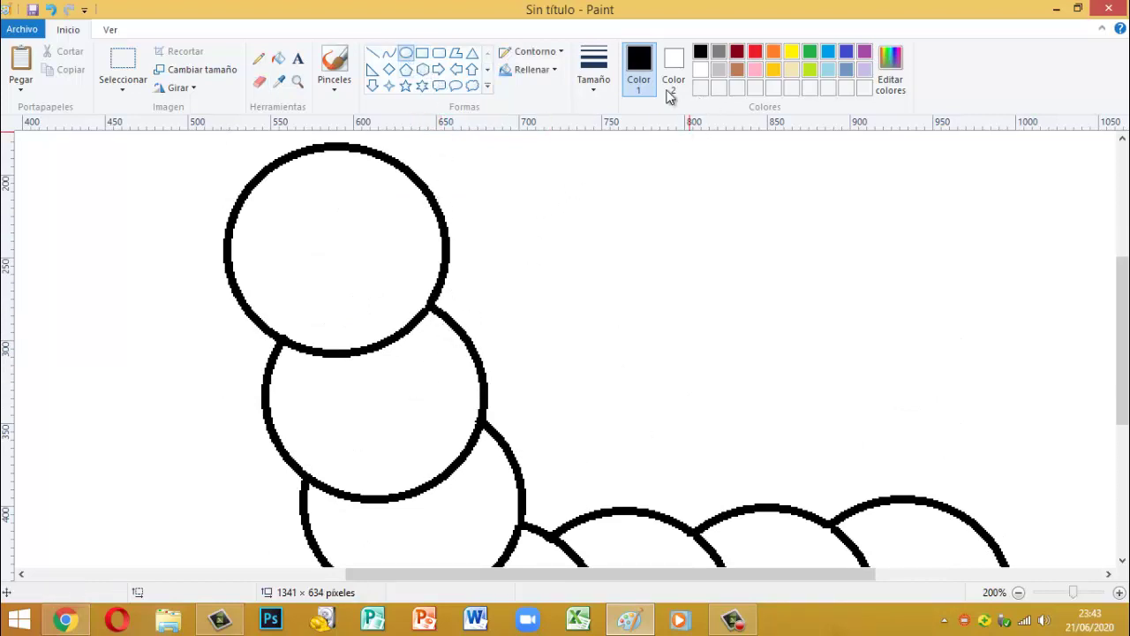
{"action": "left_click", "coordinate": [601, 67]}
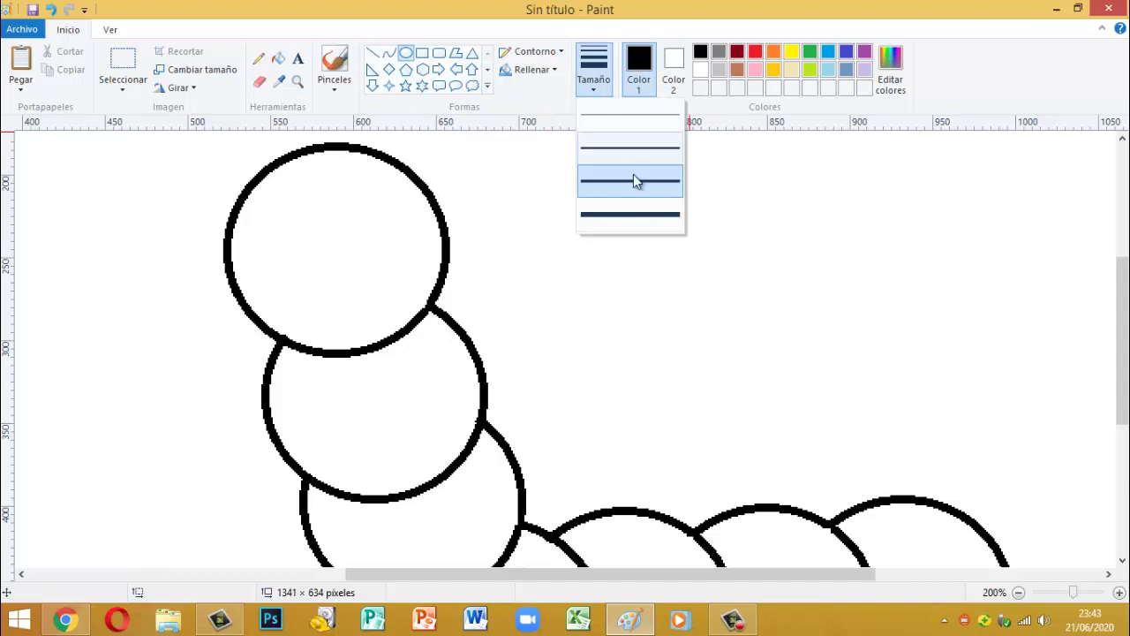
{"action": "left_click", "coordinate": [636, 149]}
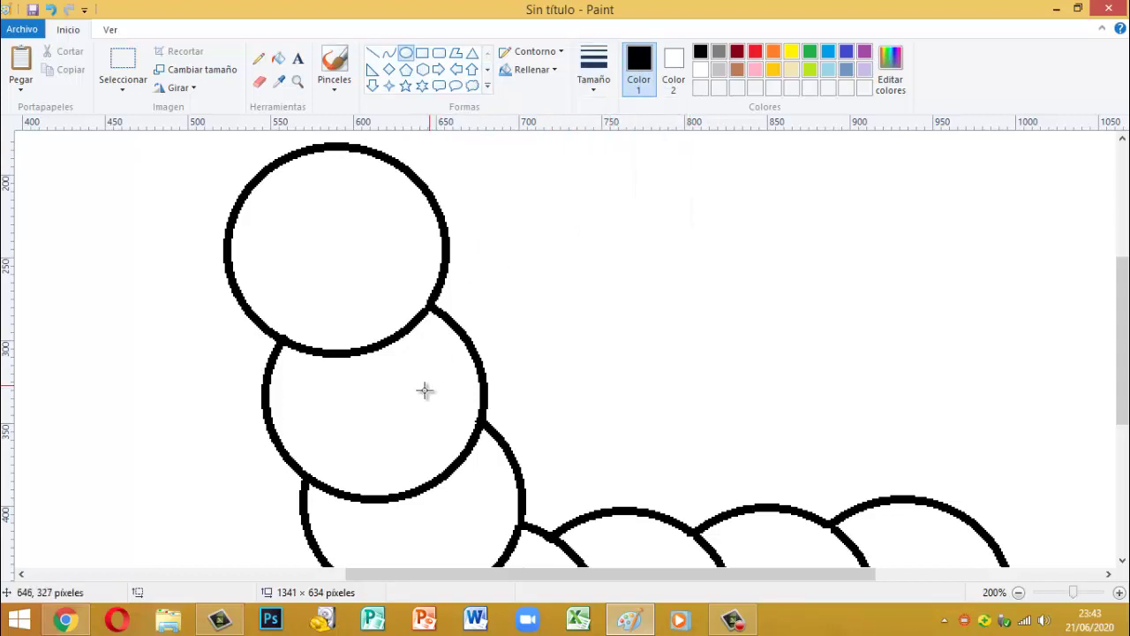
{"action": "scroll", "coordinate": [424, 388], "scroll_direction": "down", "scroll_amount": 3}
{"action": "left_click", "coordinate": [773, 71]}
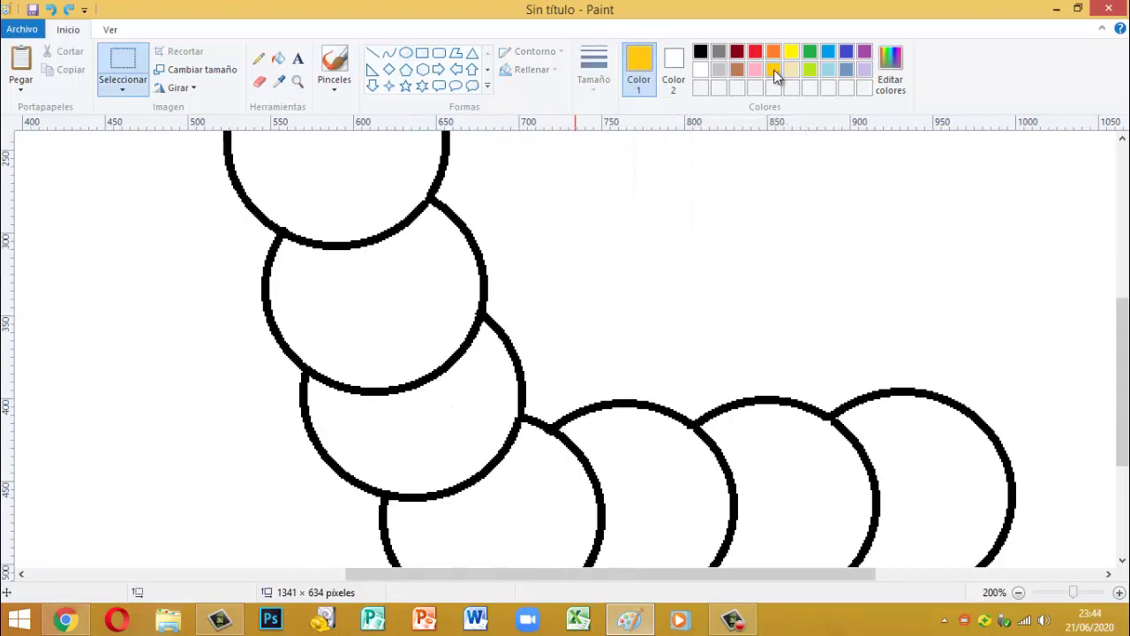
{"action": "left_click", "coordinate": [405, 53]}
{"action": "mouse_move", "coordinate": [403, 249]}
{"action": "left_mouse_down"}
{"action": "mouse_move", "coordinate": [454, 302]}
{"action": "mouse_move", "coordinate": [429, 271]}
{"action": "left_mouse_up"}
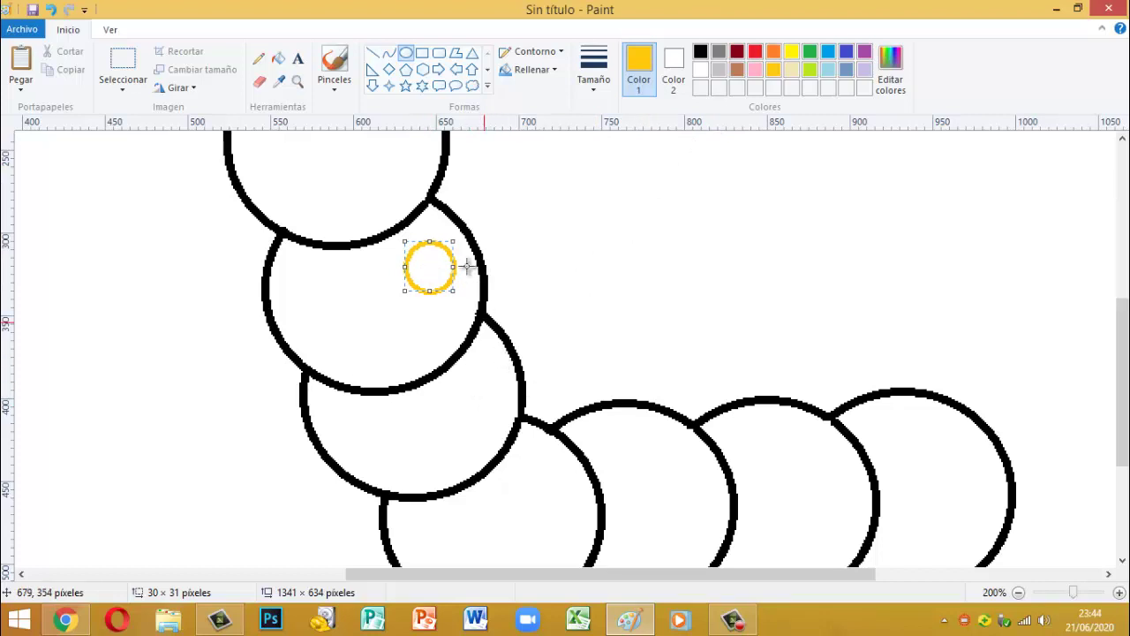
{"action": "left_click", "coordinate": [428, 326]}
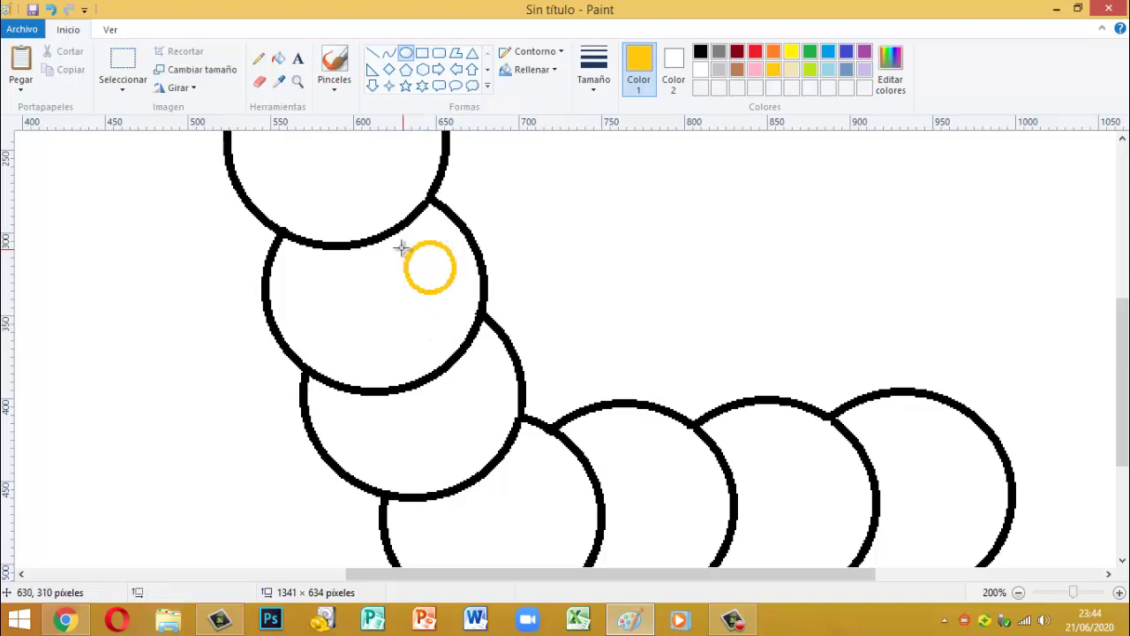
{"action": "left_click_drag", "start_coordinate": [398, 244], "coordinate": [441, 245]}
{"action": "key", "text": "Escape"}
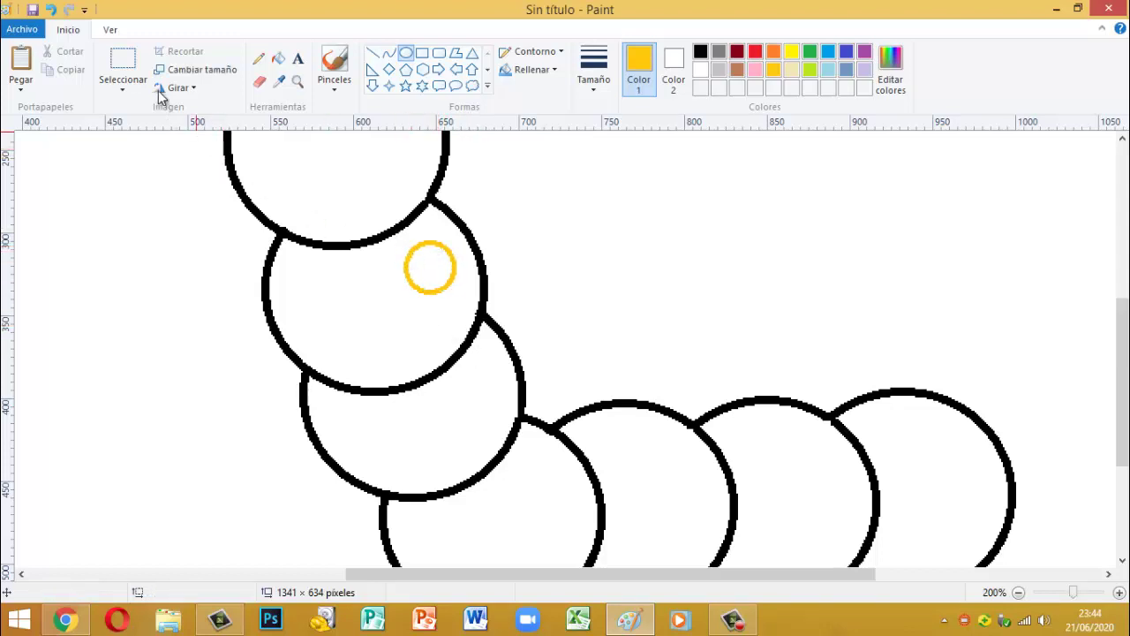
Copy the small gold circle, place a pasted copy near the right edge of the body circle below, and shrink it to fit
{"action": "left_click", "coordinate": [113, 56]}
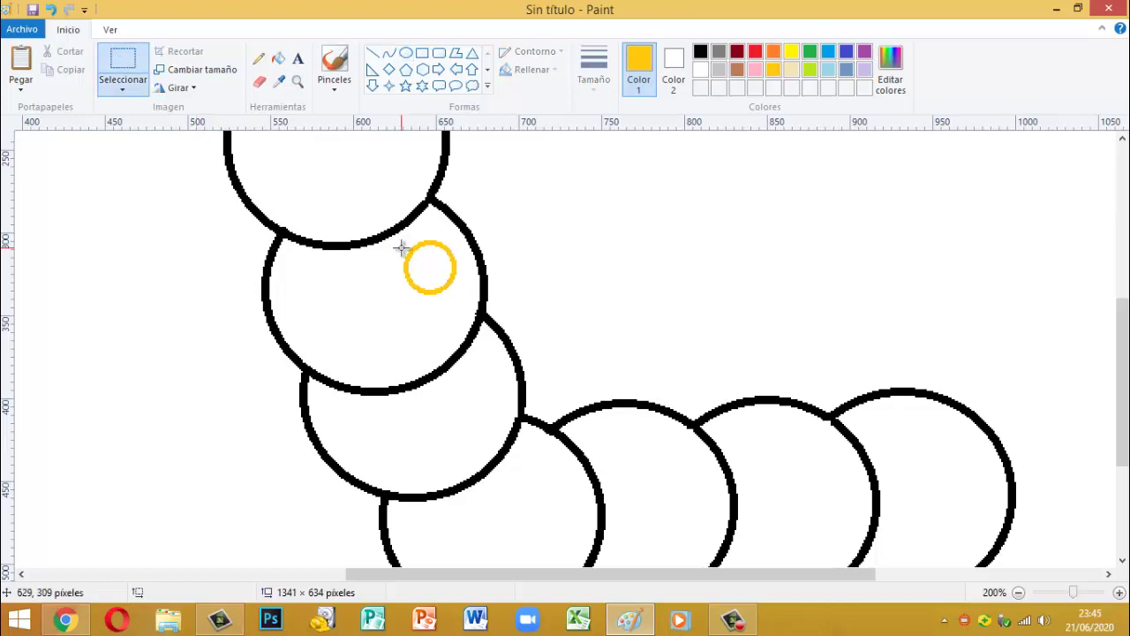
{"action": "left_click_drag", "start_coordinate": [398, 237], "coordinate": [458, 298]}
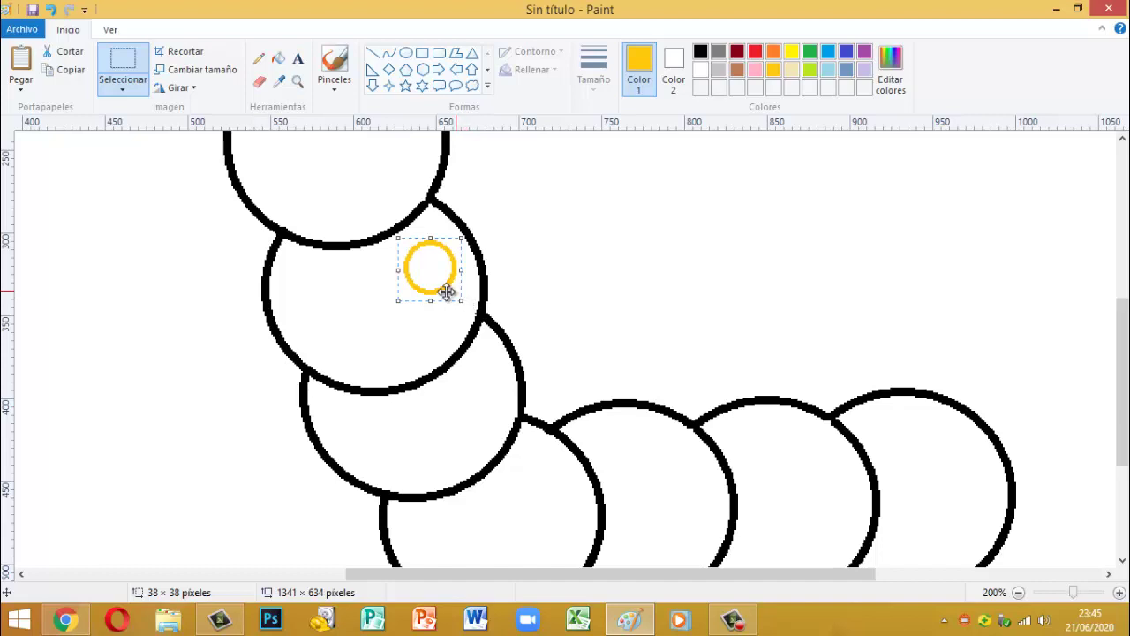
{"action": "key", "text": "ctrl+c"}
{"action": "key", "text": "ctrl+v"}
{"action": "left_click_drag", "start_coordinate": [58, 167], "coordinate": [393, 325]}
{"action": "left_click_drag", "start_coordinate": [437, 358], "coordinate": [497, 398]}
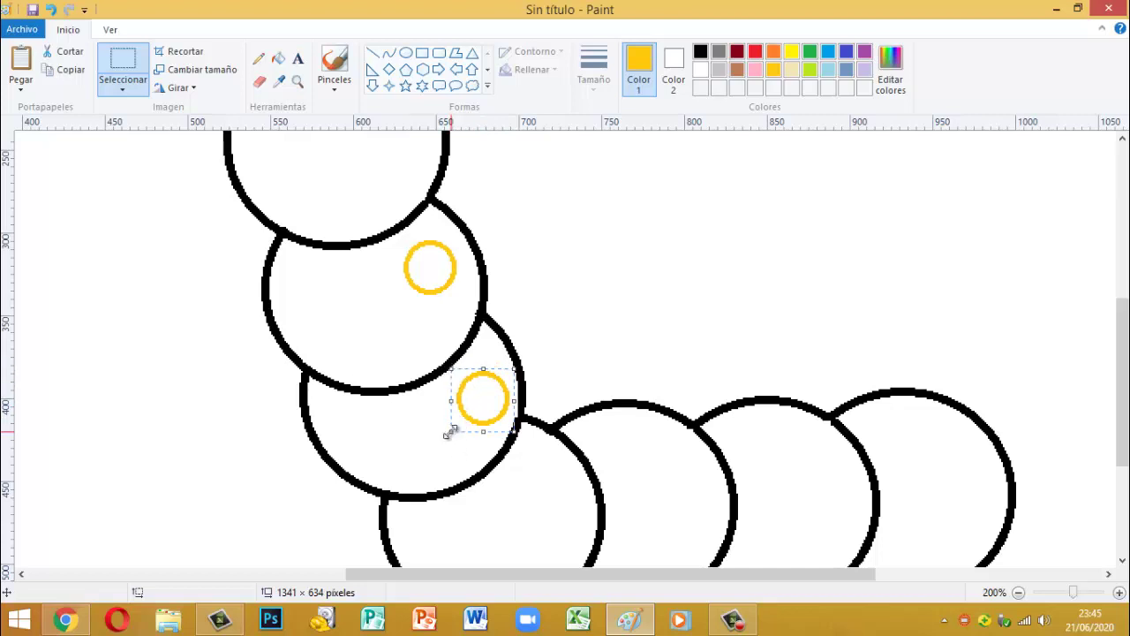
{"action": "left_click_drag", "start_coordinate": [451, 431], "coordinate": [512, 432]}
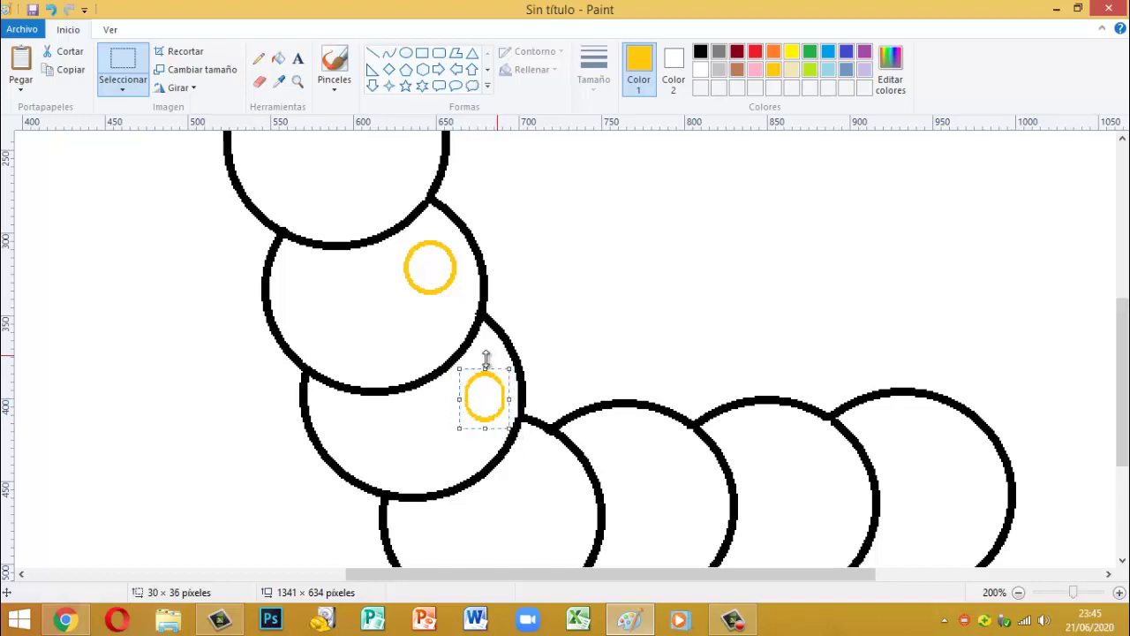
{"action": "left_click_drag", "start_coordinate": [485, 365], "coordinate": [481, 390]}
{"action": "left_click", "coordinate": [483, 393]}
{"action": "left_click", "coordinate": [574, 369]}
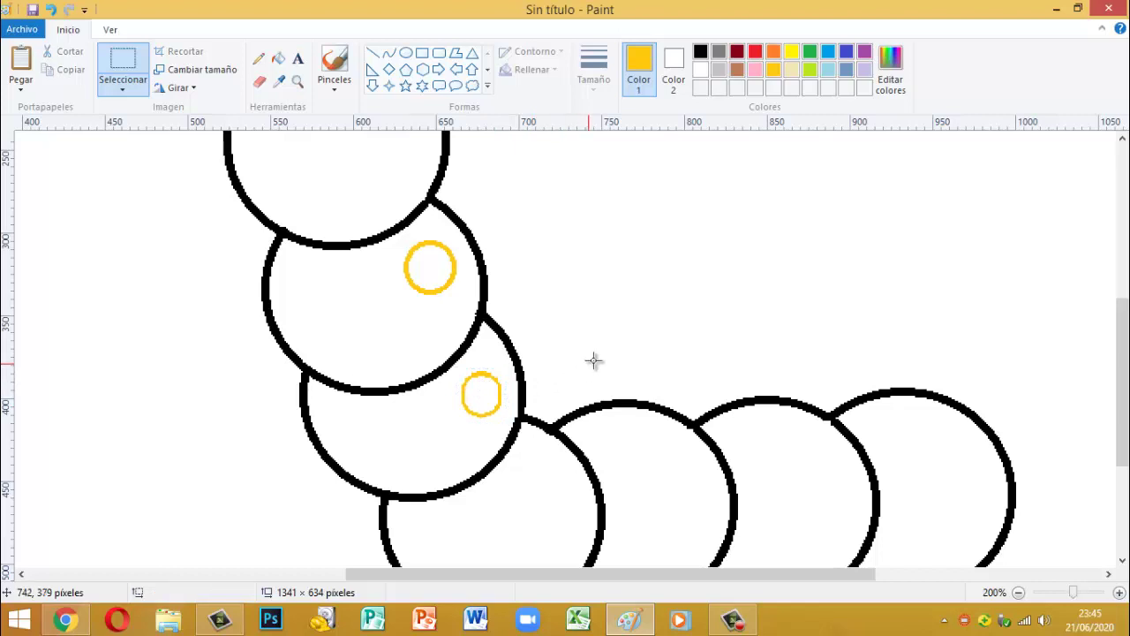
Paste two more gold circles into the corner body circle and its right-hand neighbour, shrinking them to about 31 × 31 and 32 × 32 pixels
{"action": "key", "text": "ctrl+v"}
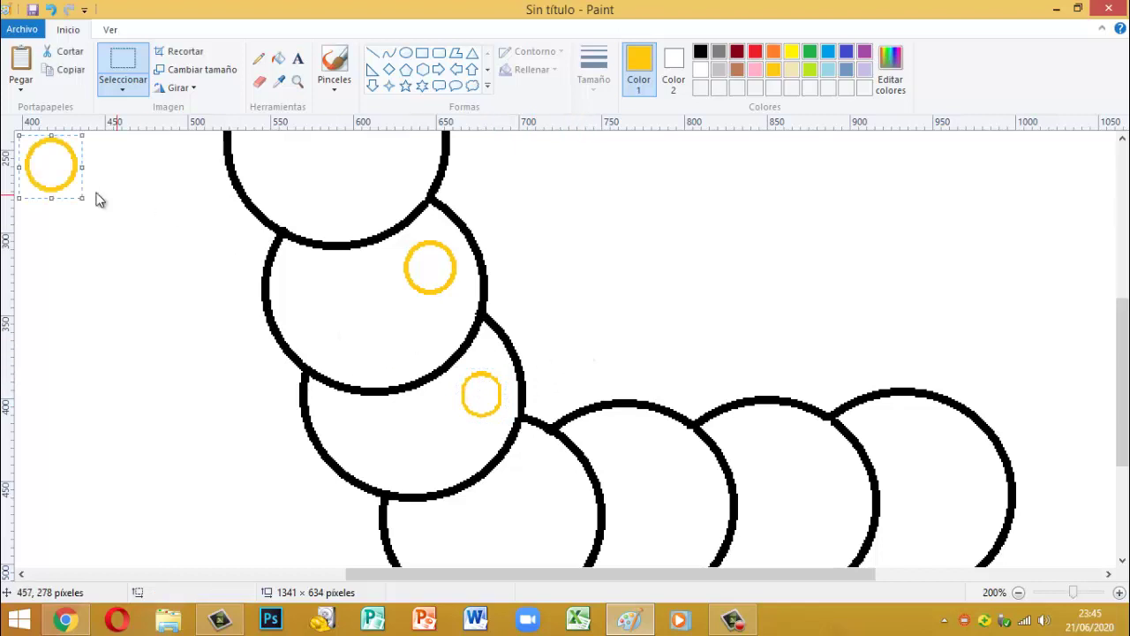
{"action": "left_click_drag", "start_coordinate": [64, 176], "coordinate": [566, 501]}
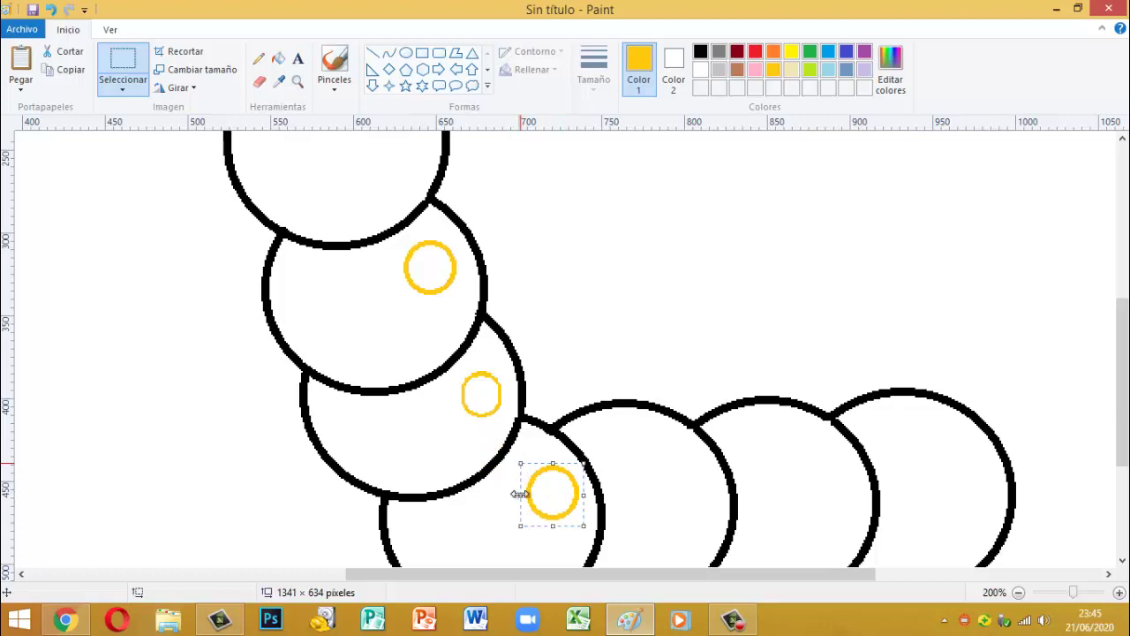
{"action": "left_click_drag", "start_coordinate": [584, 526], "coordinate": [581, 524]}
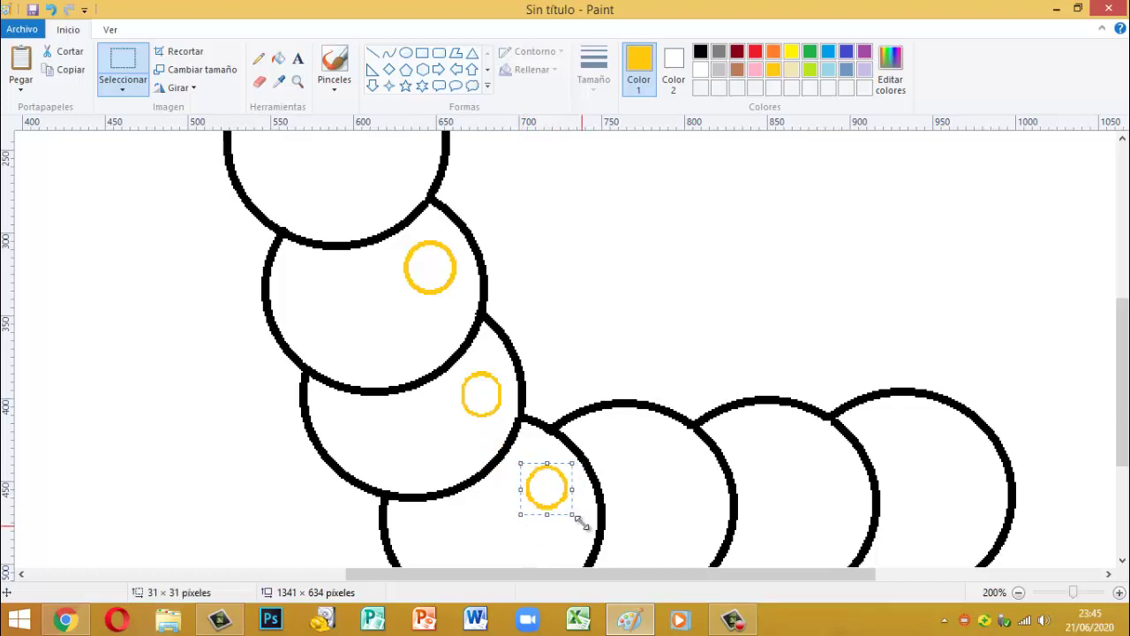
{"action": "left_click", "coordinate": [479, 537]}
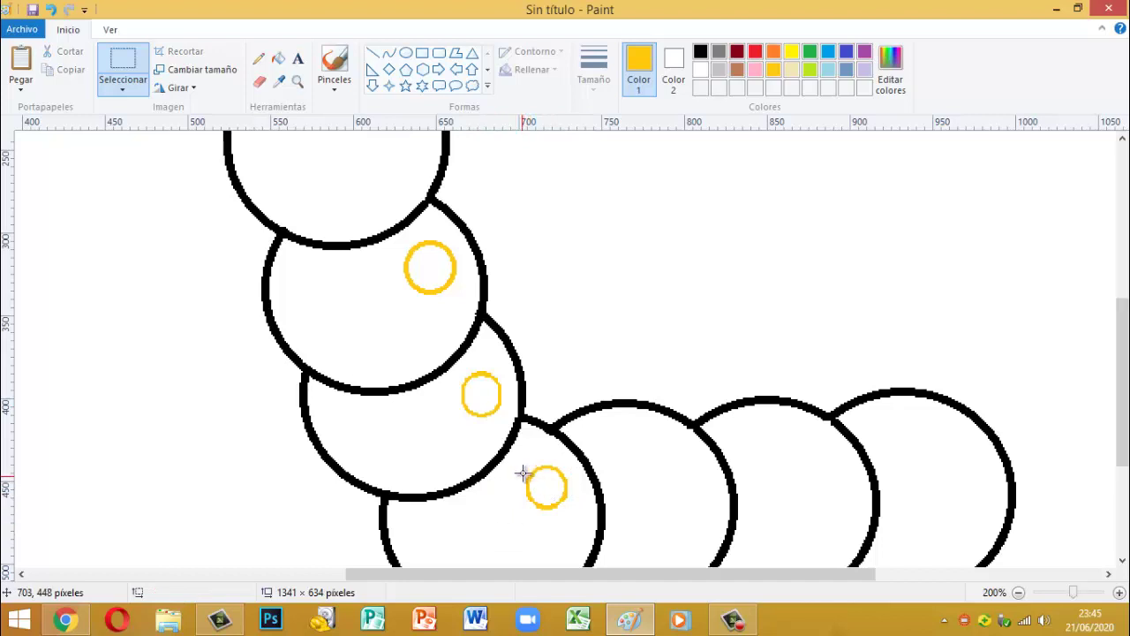
{"action": "key", "text": "ctrl+v"}
{"action": "left_click_drag", "start_coordinate": [56, 172], "coordinate": [688, 478]}
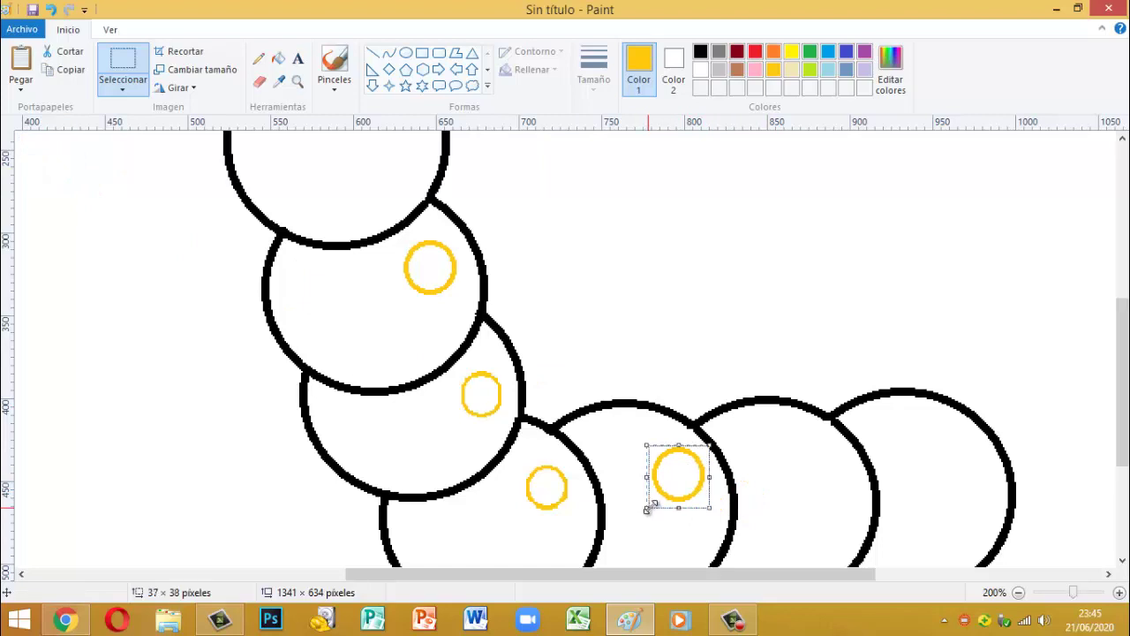
{"action": "left_click_drag", "start_coordinate": [647, 509], "coordinate": [651, 500]}
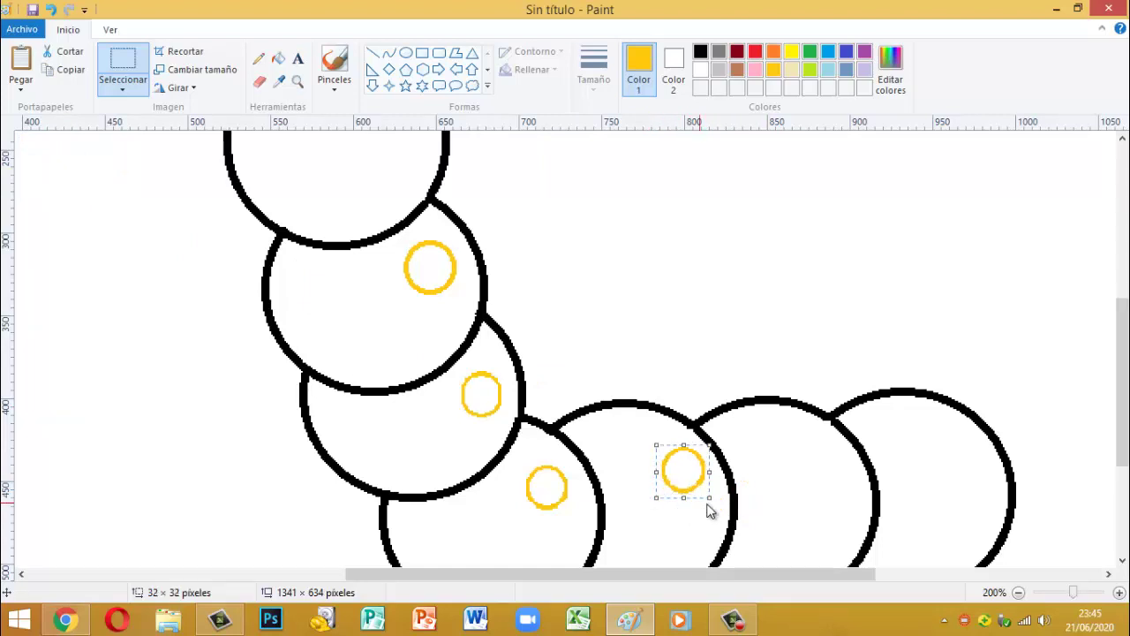
{"action": "left_click_drag", "start_coordinate": [686, 467], "coordinate": [690, 480]}
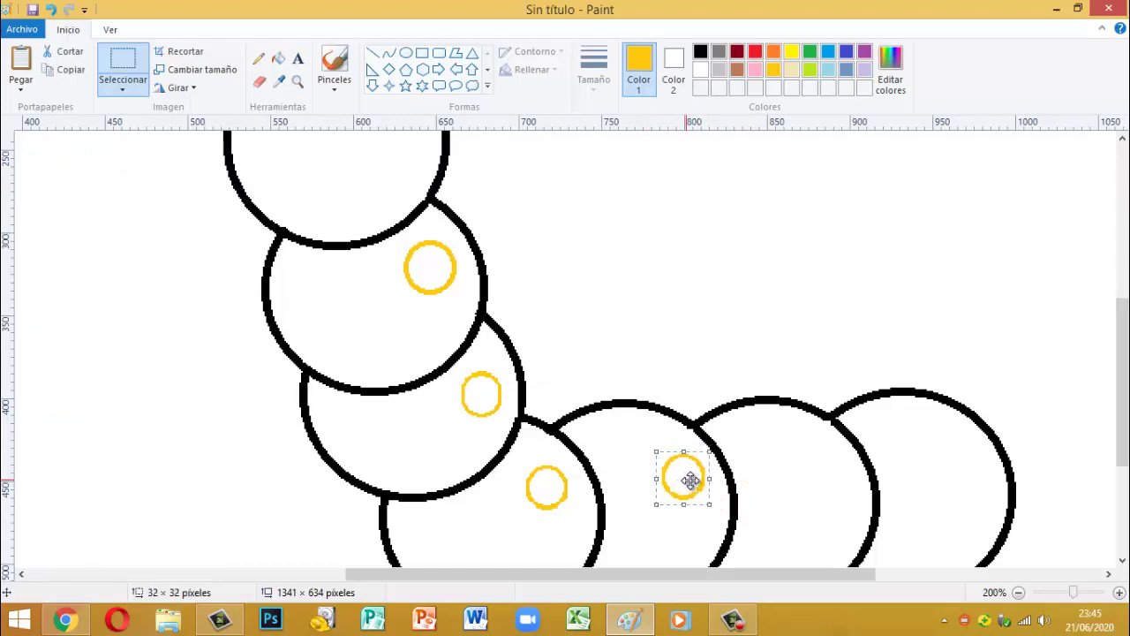
Paste a gold circle into each of the row's last two body circles, shrink both slightly, and deselect
{"action": "key", "text": "ctrl+v"}
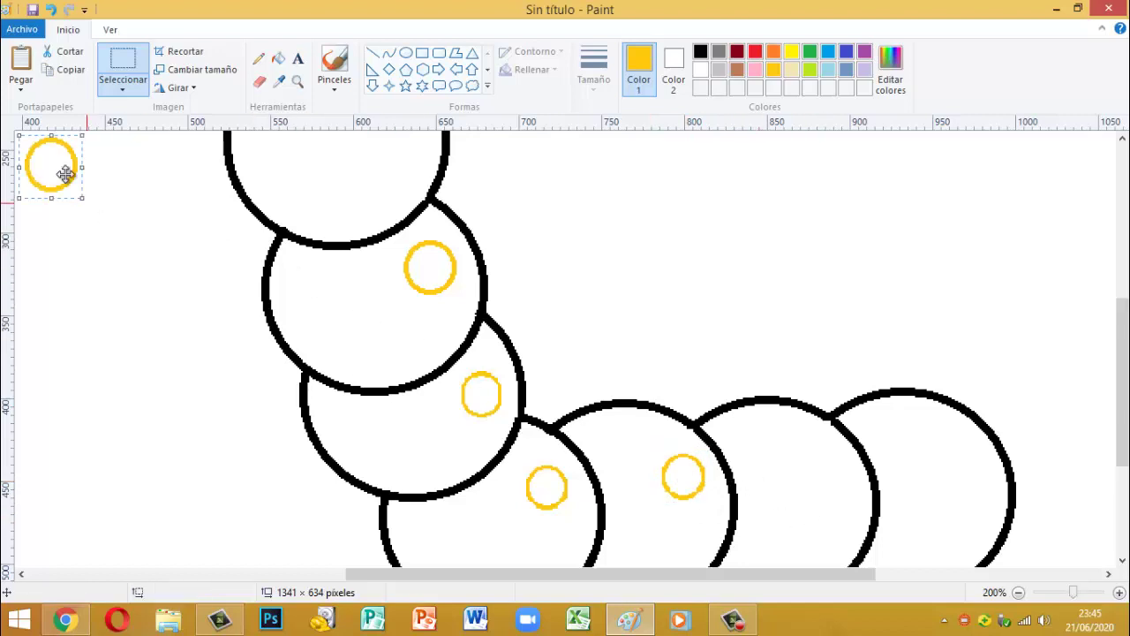
{"action": "left_click_drag", "start_coordinate": [65, 174], "coordinate": [830, 468]}
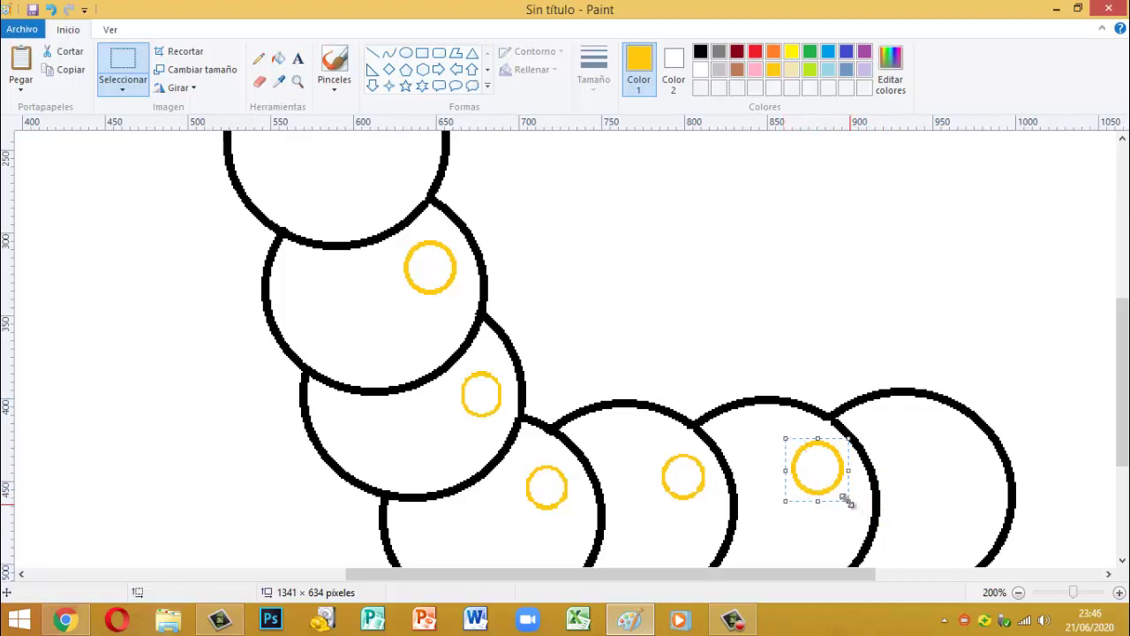
{"action": "left_click_drag", "start_coordinate": [846, 500], "coordinate": [818, 468]}
{"action": "key", "text": "ctrl+v"}
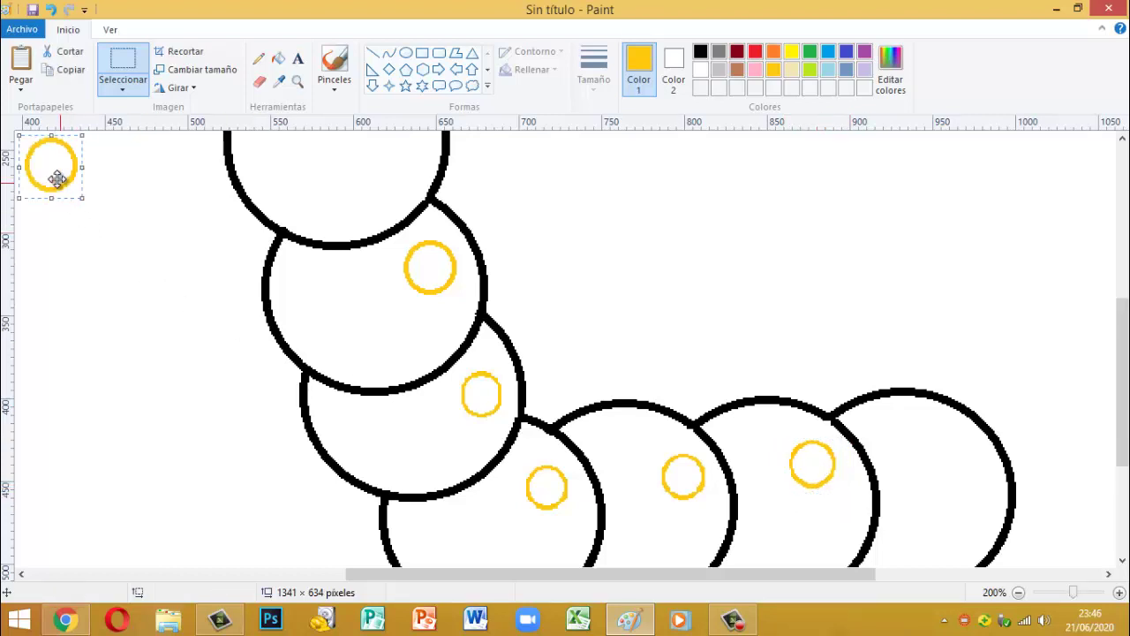
{"action": "left_click_drag", "start_coordinate": [54, 159], "coordinate": [942, 442]}
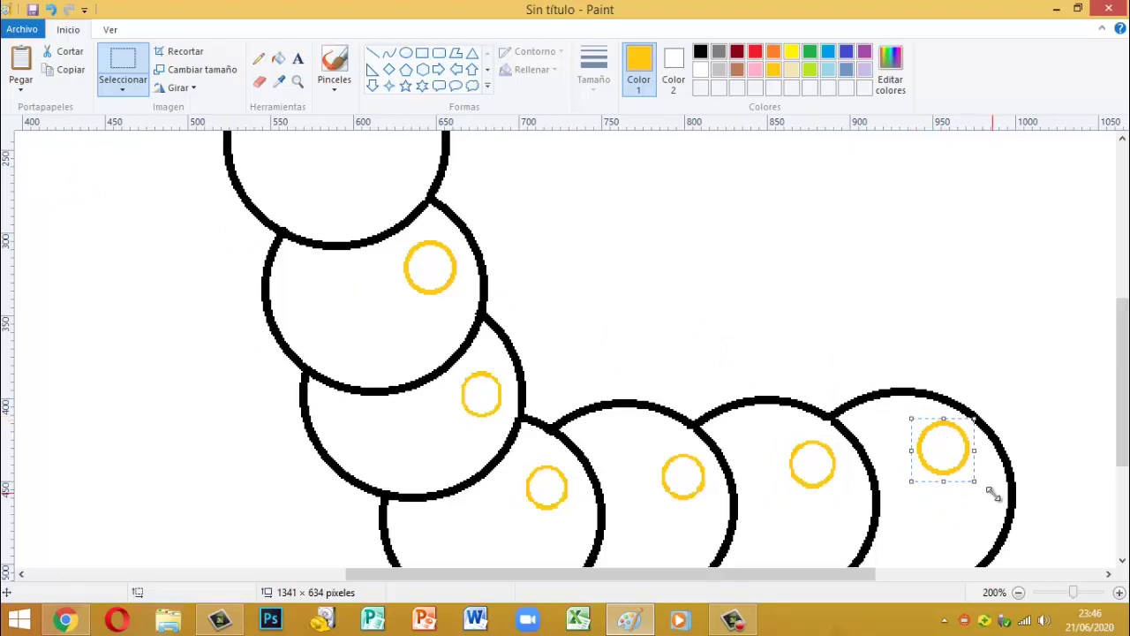
{"action": "left_click_drag", "start_coordinate": [975, 484], "coordinate": [949, 451]}
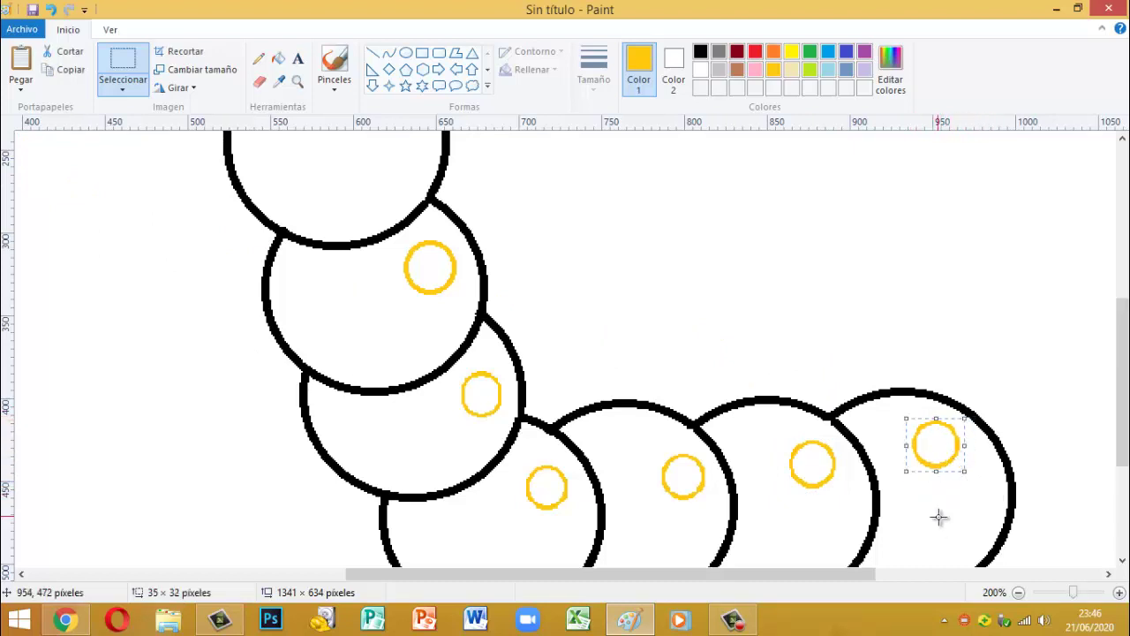
{"action": "left_click", "coordinate": [858, 478]}
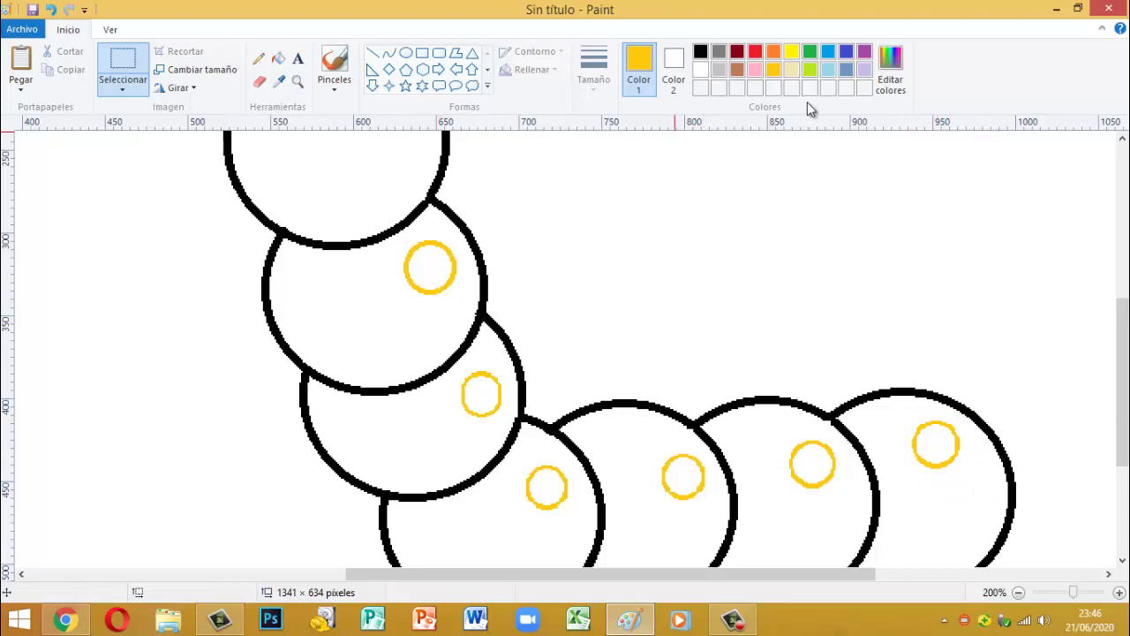
Draw a smaller yellow circle outline inside the topmost gold circle and adjust its size so it sits centred
{"action": "left_click", "coordinate": [790, 53]}
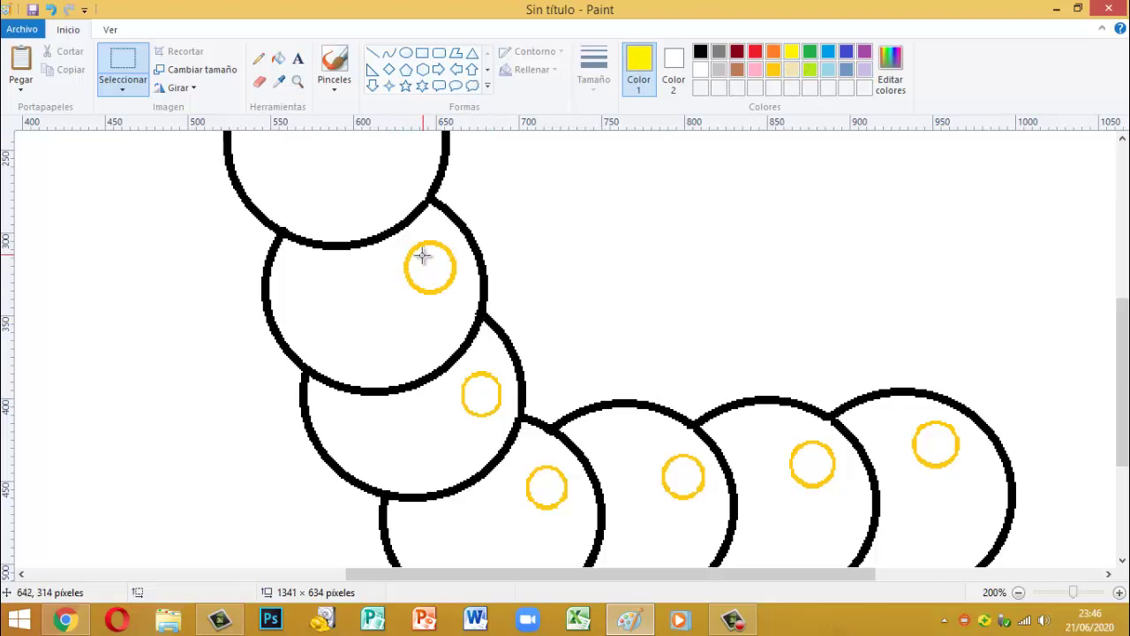
{"action": "left_click", "coordinate": [406, 53]}
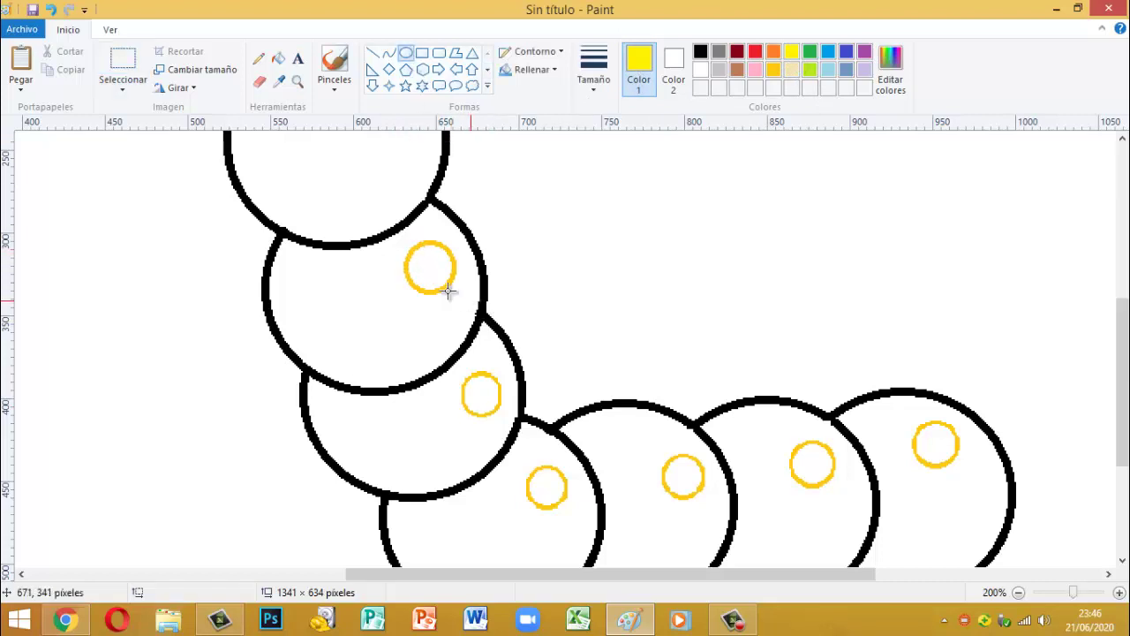
{"action": "left_click_drag", "start_coordinate": [420, 254], "coordinate": [438, 270]}
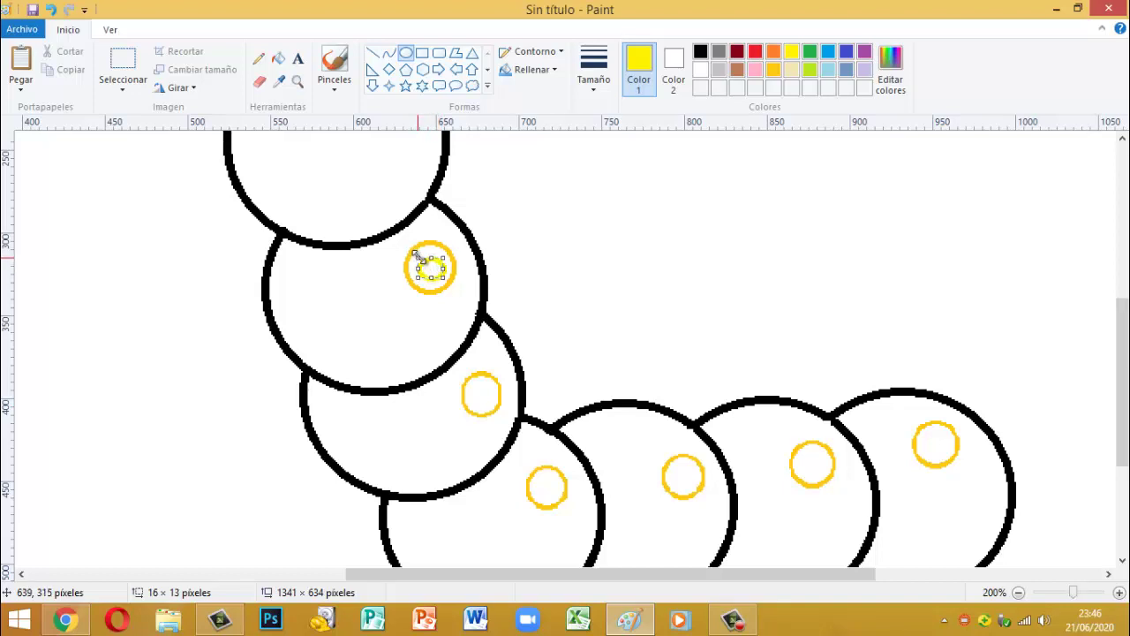
{"action": "left_click_drag", "start_coordinate": [419, 256], "coordinate": [417, 255]}
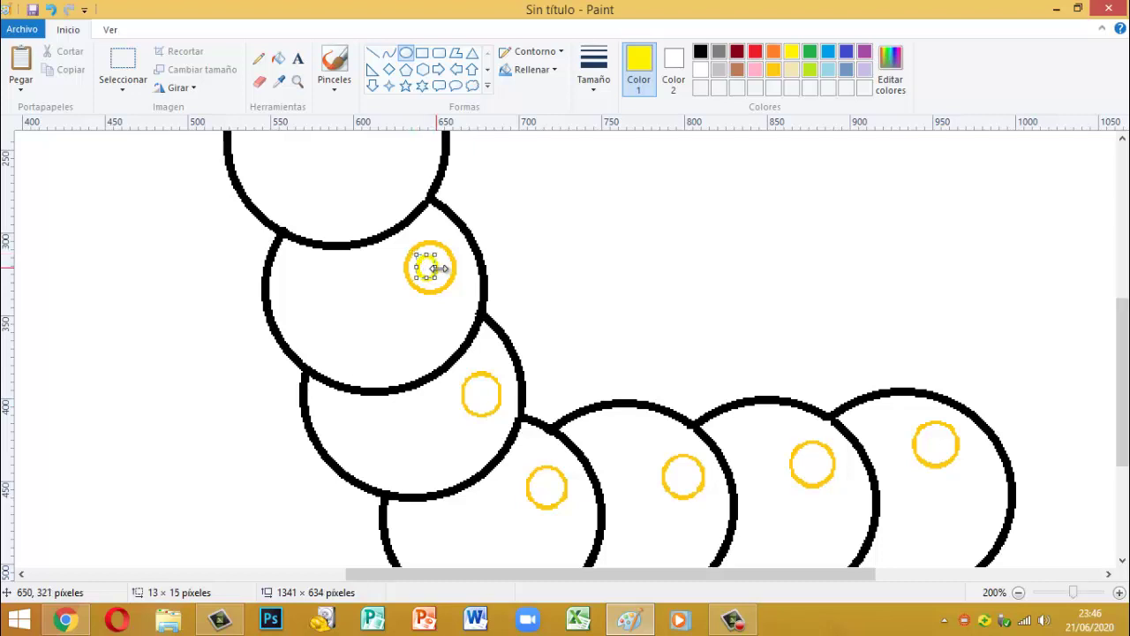
{"action": "left_click", "coordinate": [568, 269]}
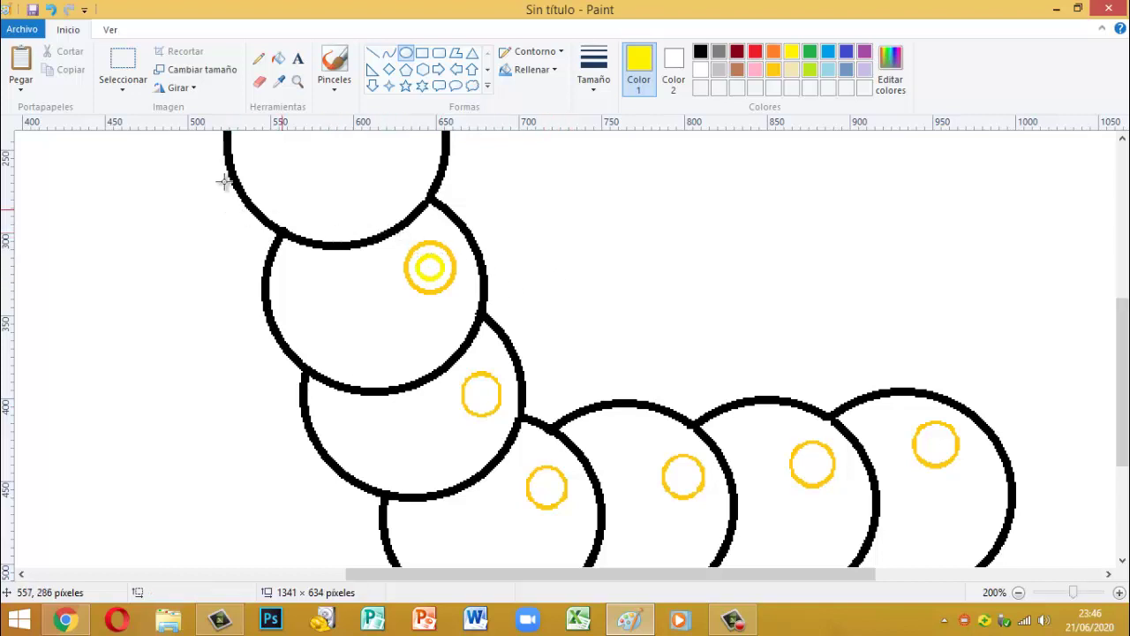
Copy the small yellow circle and place a pasted copy inside the second gold circle, narrowed to about 15 × 18 pixels
{"action": "left_click", "coordinate": [123, 60]}
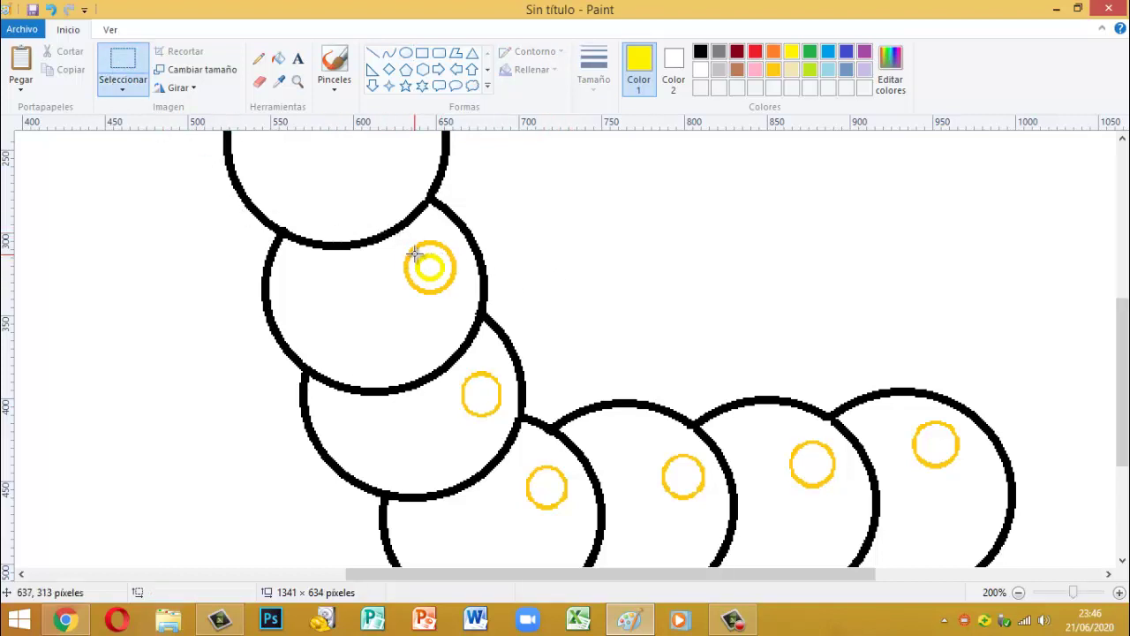
{"action": "left_click_drag", "start_coordinate": [415, 255], "coordinate": [444, 279]}
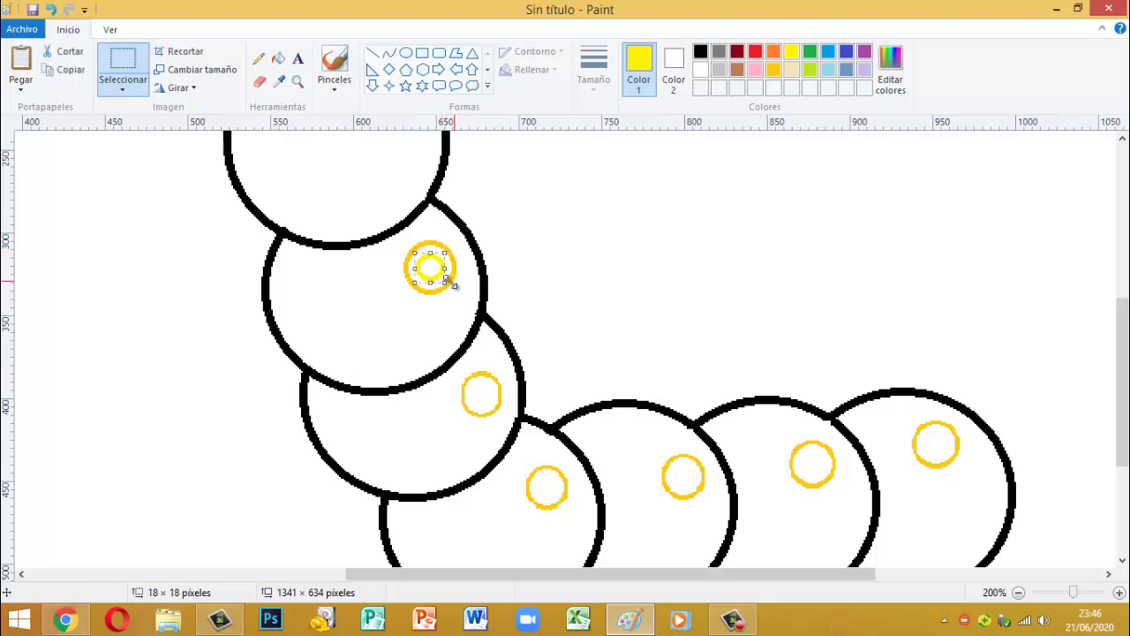
{"action": "key", "text": "ctrl+c"}
{"action": "key", "text": "ctrl+v"}
{"action": "left_click_drag", "start_coordinate": [36, 151], "coordinate": [500, 408]}
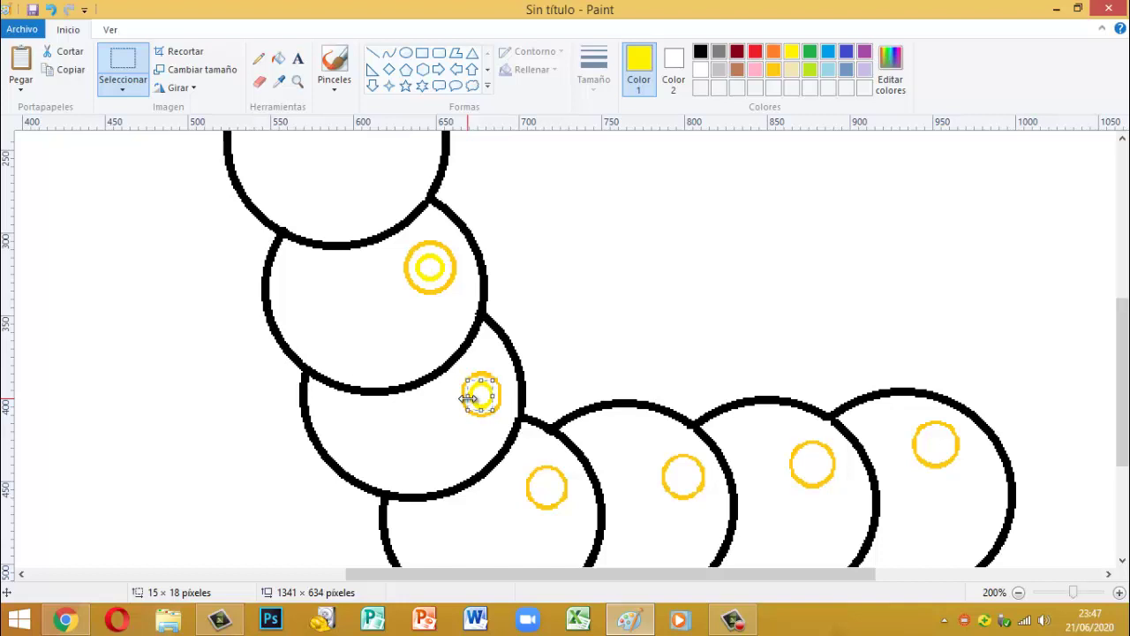
{"action": "left_click", "coordinate": [558, 374]}
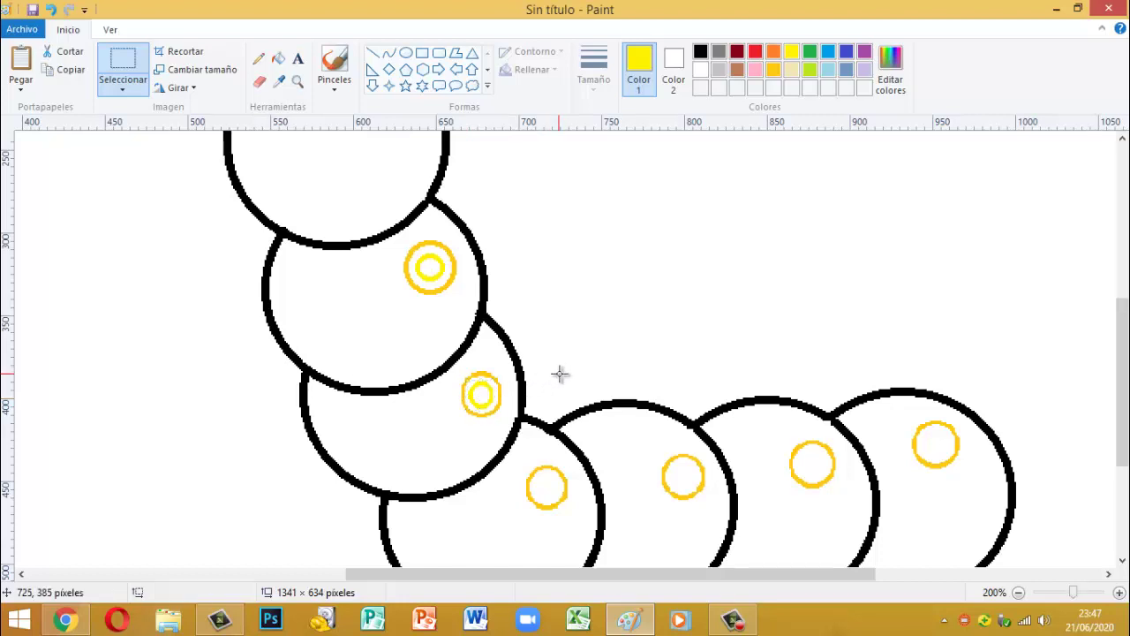
Paste yellow circles inside the gold circles of the corner segment and its right-hand neighbour, shrinking them to about 16 × 15 and 16 × 17 pixels
{"action": "key", "text": "ctrl+v"}
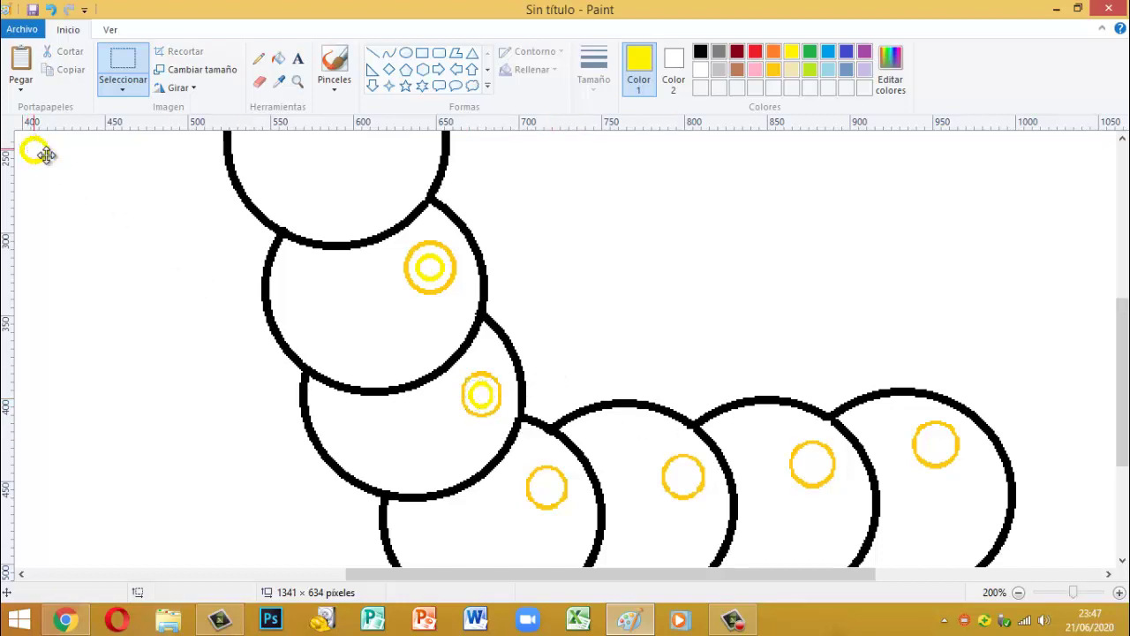
{"action": "left_click_drag", "start_coordinate": [44, 151], "coordinate": [544, 482]}
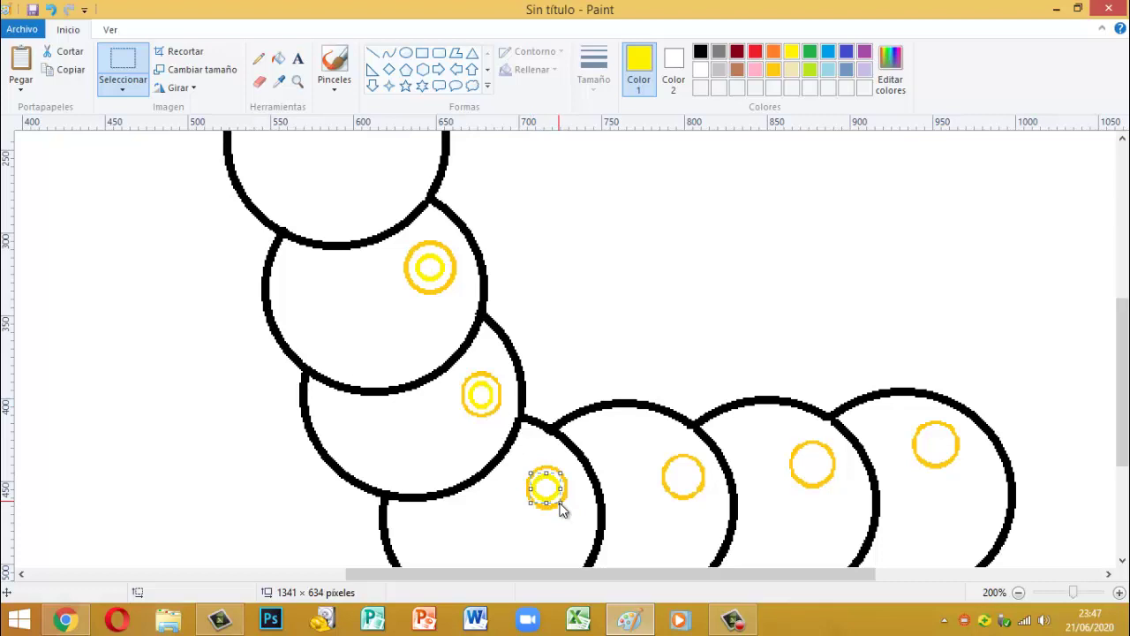
{"action": "left_click_drag", "start_coordinate": [562, 501], "coordinate": [547, 487]}
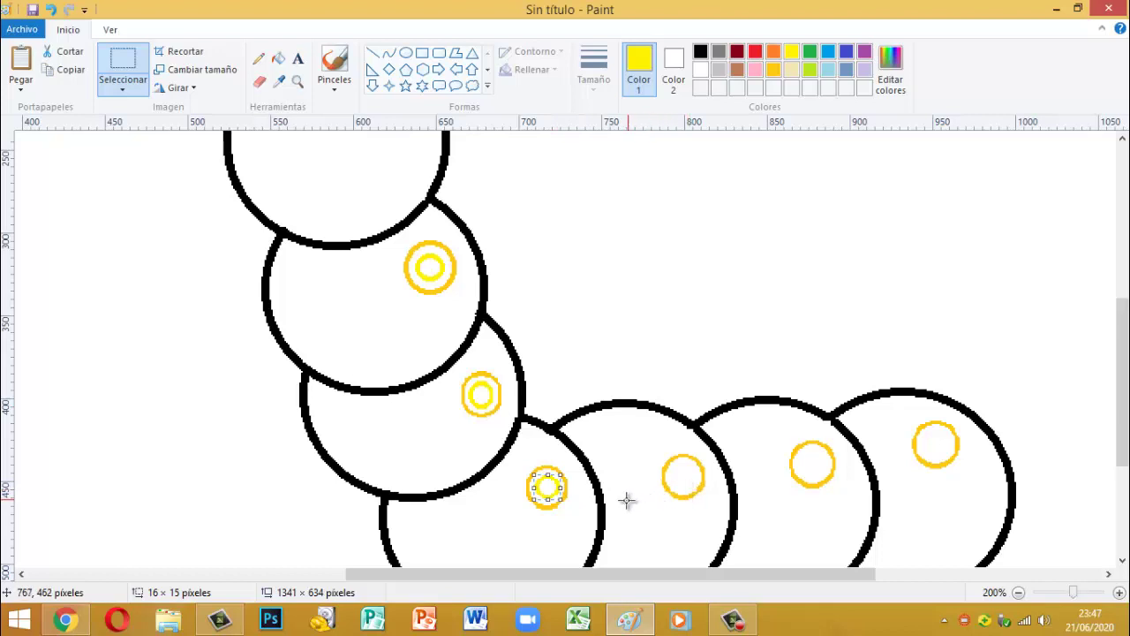
{"action": "key", "text": "ctrl+v"}
{"action": "left_click_drag", "start_coordinate": [36, 148], "coordinate": [686, 474]}
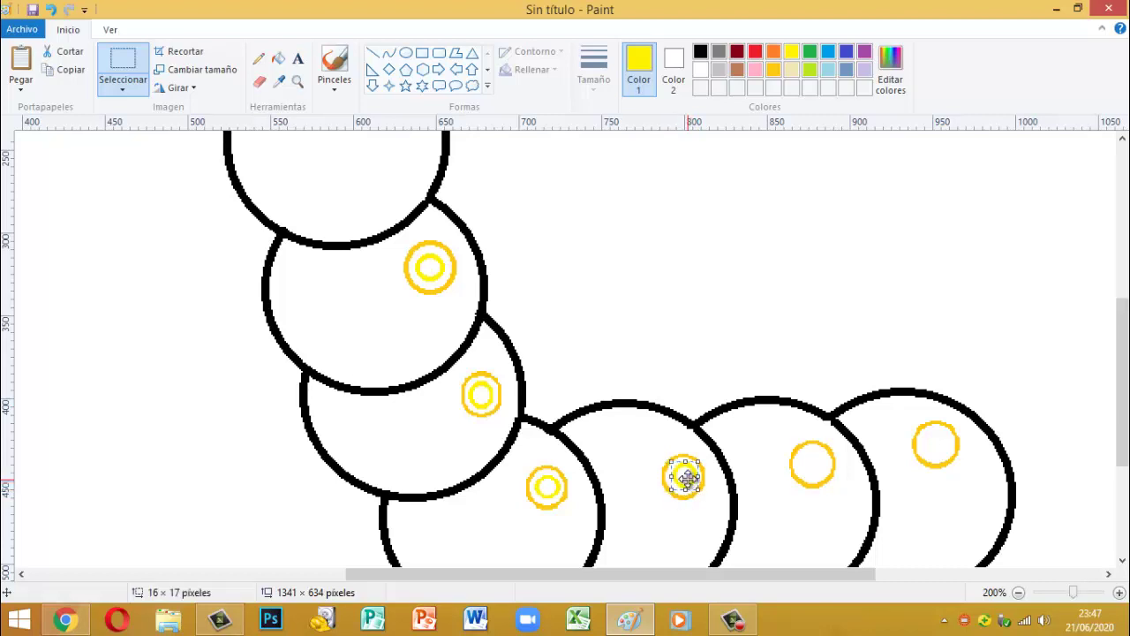
{"action": "left_click", "coordinate": [687, 477]}
{"action": "key", "text": "ctrl+z"}
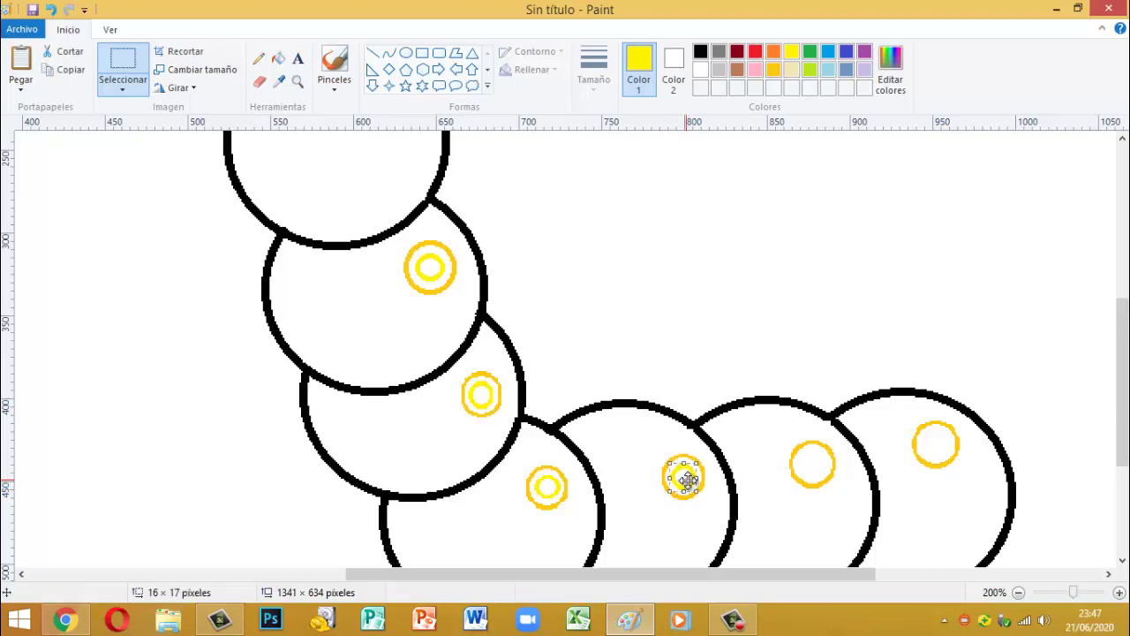
Copy the small yellow circle and place a pasted copy inside each of the row's last two gold circles
{"action": "key", "text": "ctrl+c"}
{"action": "key", "text": "ctrl+v"}
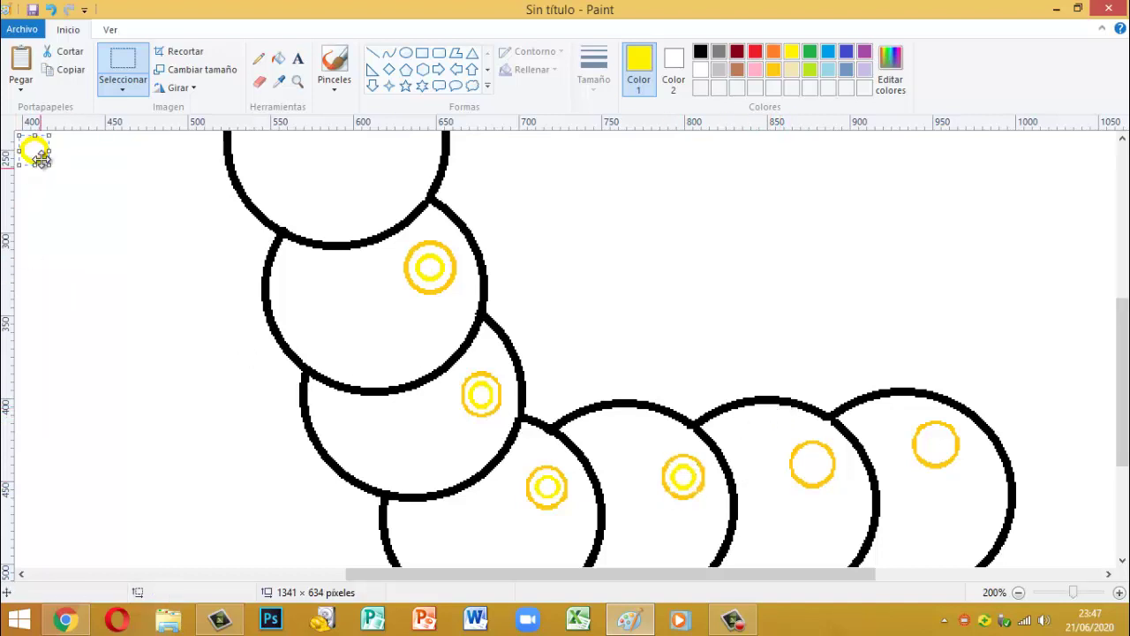
{"action": "left_click_drag", "start_coordinate": [35, 152], "coordinate": [812, 461]}
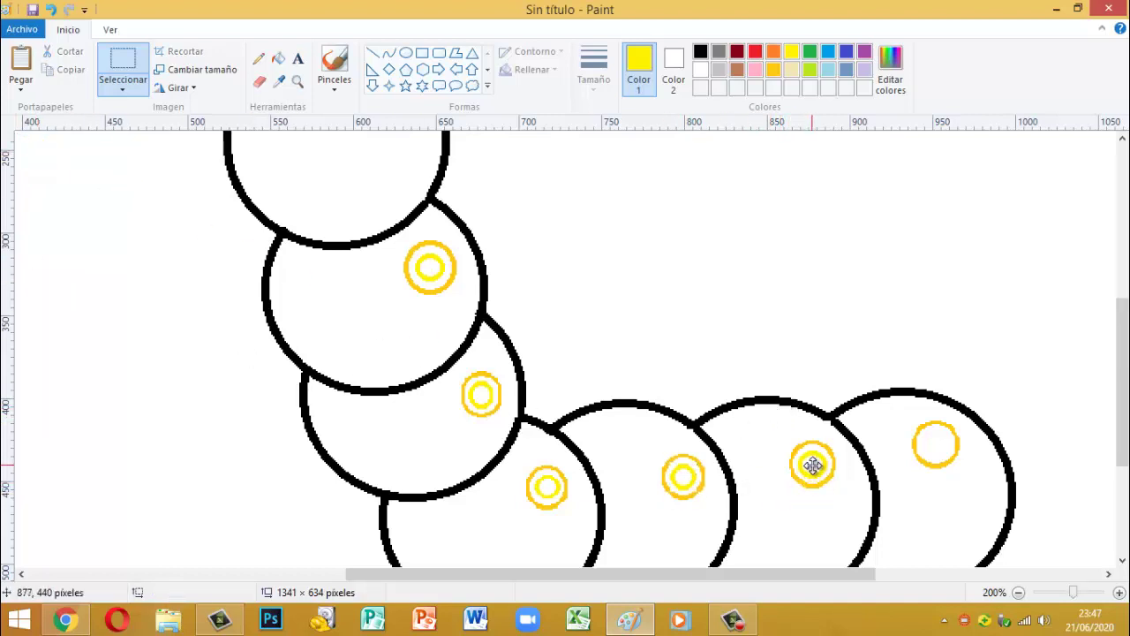
{"action": "key", "text": "ctrl+v"}
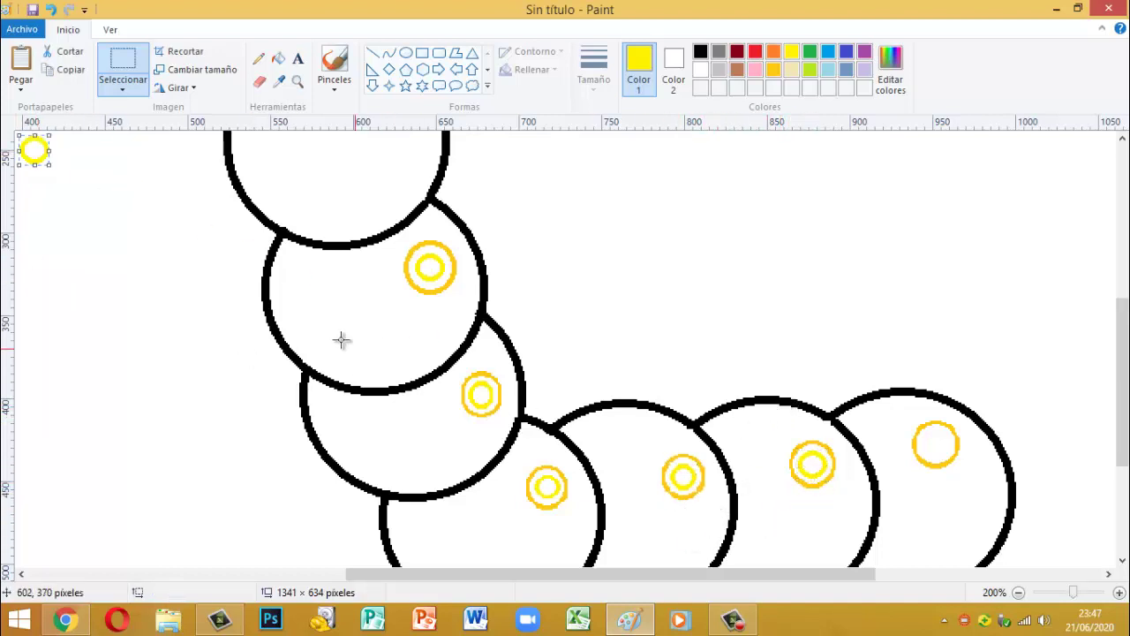
{"action": "left_click_drag", "start_coordinate": [30, 147], "coordinate": [937, 442]}
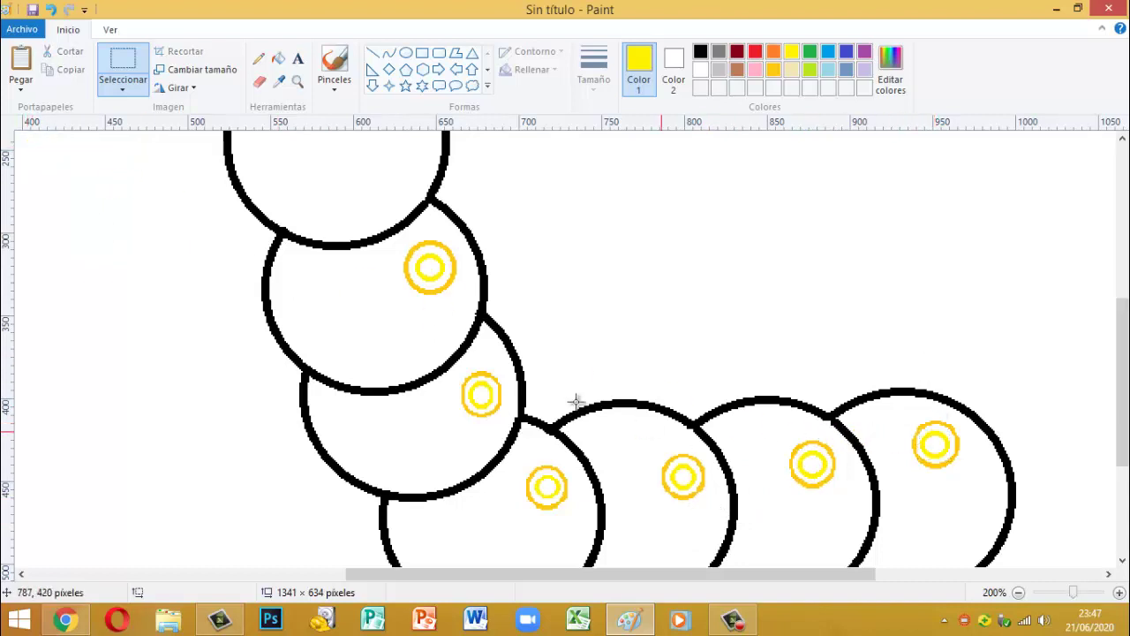
Fill the inside of all six small yellow circles with yellow
{"action": "left_click", "coordinate": [278, 58]}
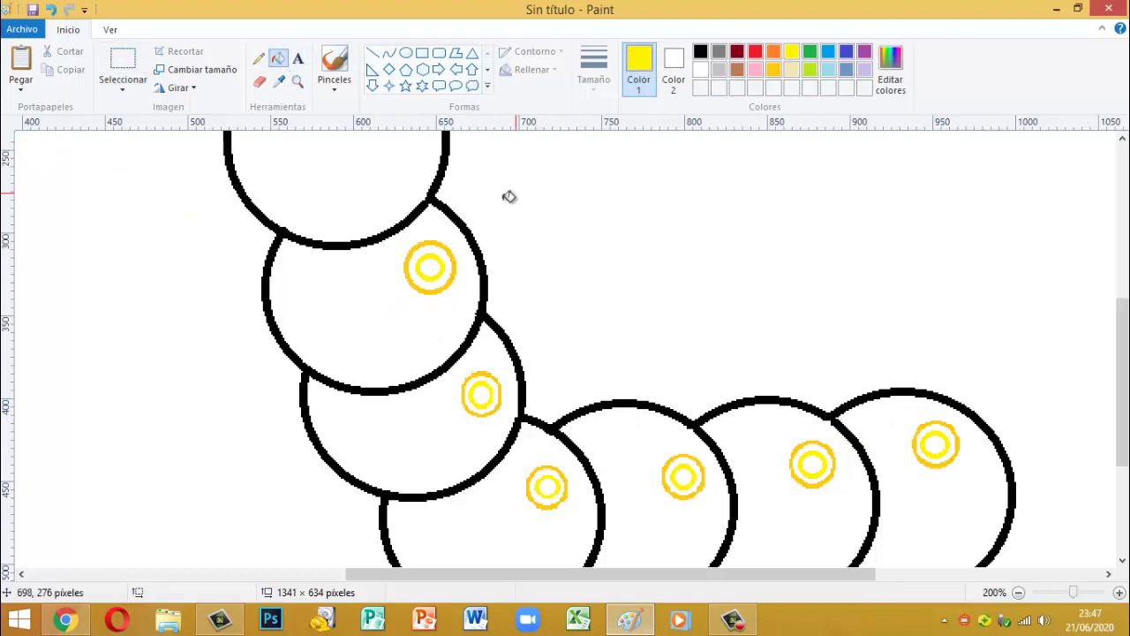
{"action": "left_click", "coordinate": [436, 267]}
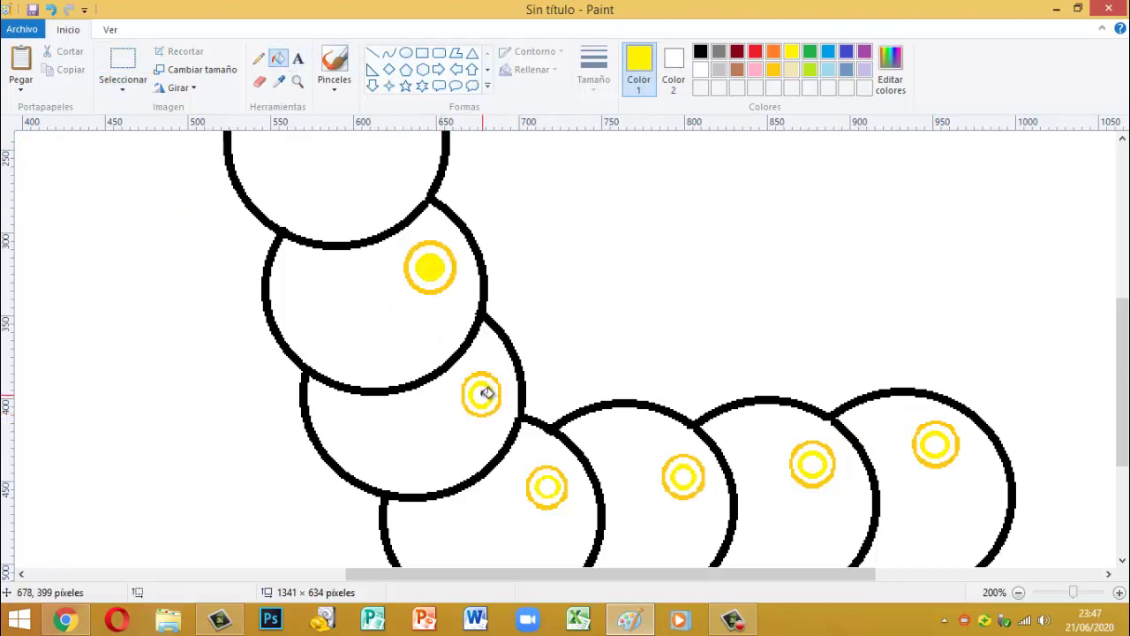
{"action": "left_click", "coordinate": [548, 485]}
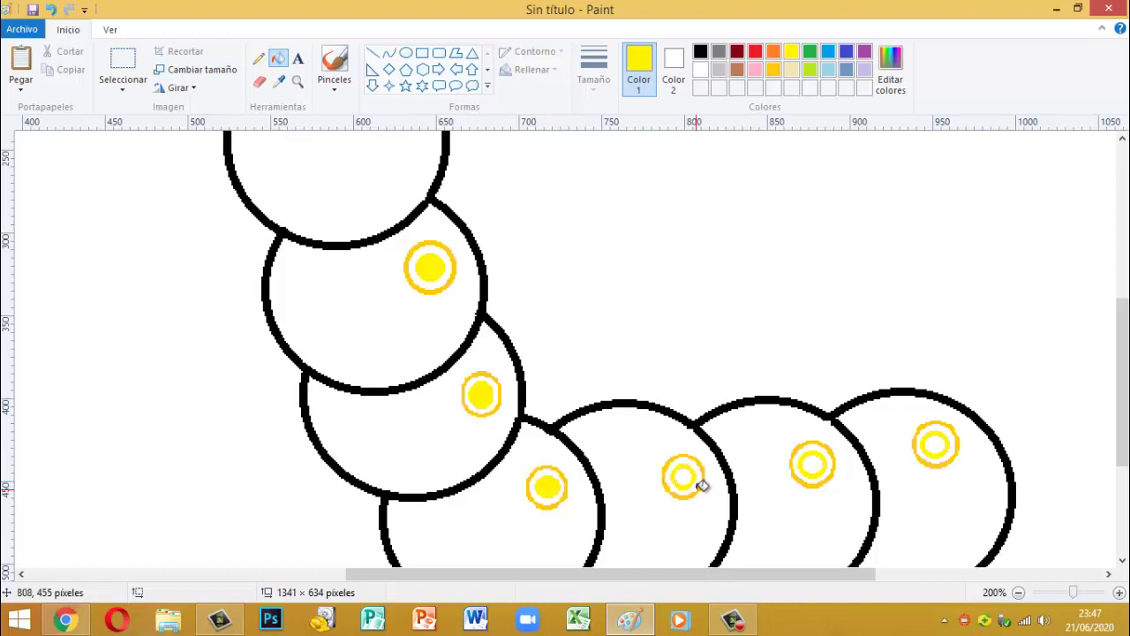
{"action": "left_click", "coordinate": [684, 477]}
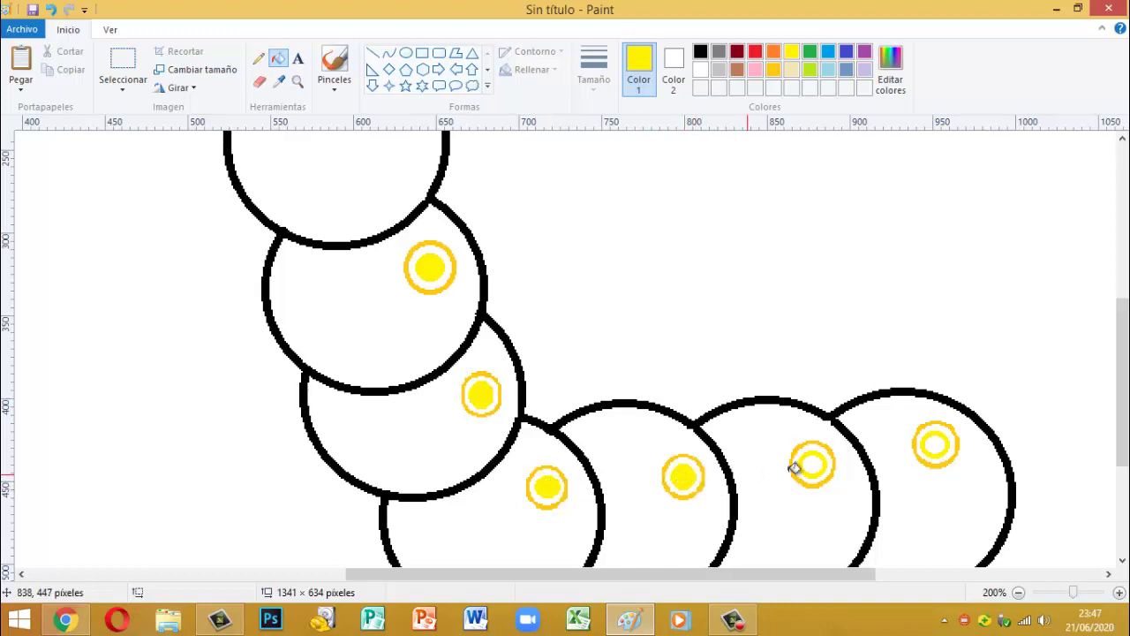
{"action": "left_click", "coordinate": [946, 441]}
Fill the white ring between the yellow centre and the outline of all six gold circles with gold
{"action": "left_click", "coordinate": [773, 71]}
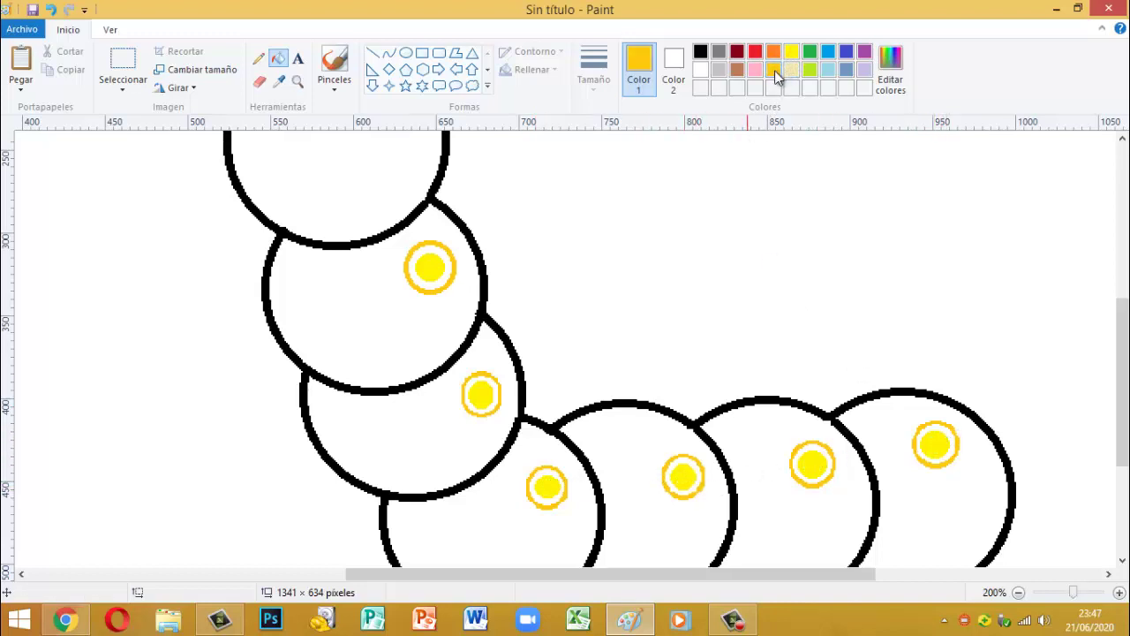
{"action": "left_click", "coordinate": [438, 252]}
{"action": "key", "text": "ctrl+z"}
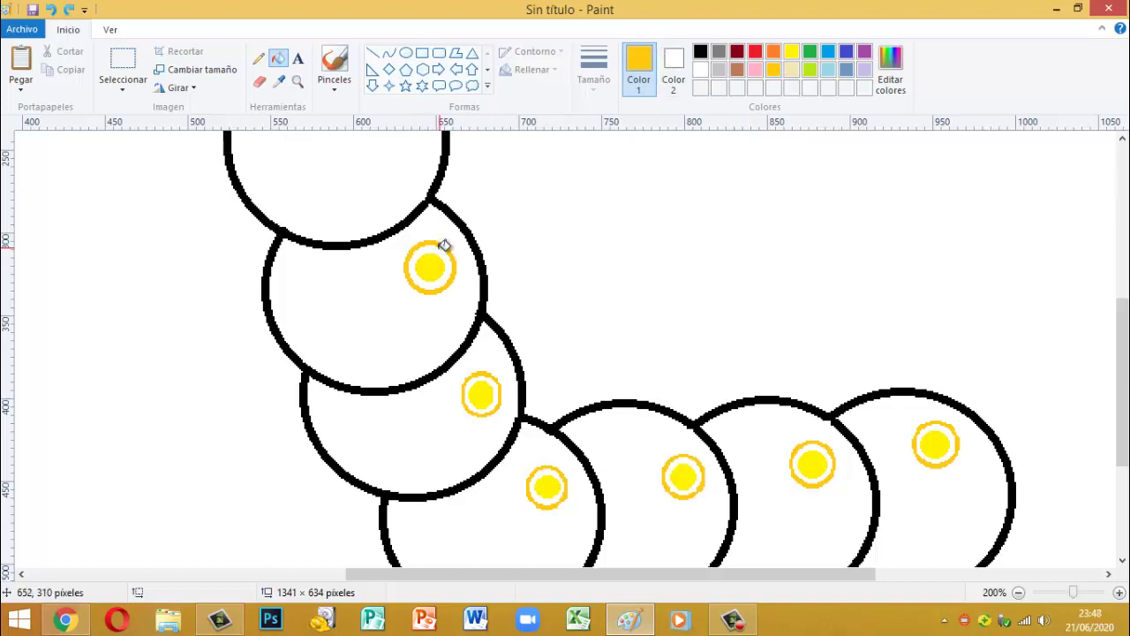
{"action": "left_click", "coordinate": [442, 247]}
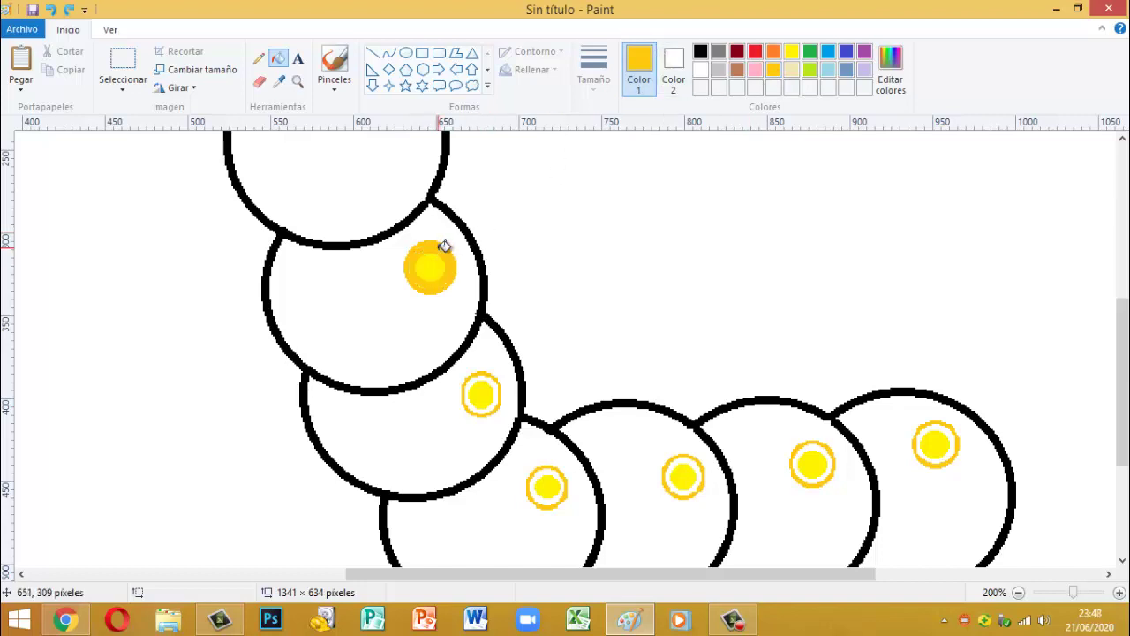
{"action": "left_click", "coordinate": [487, 380]}
{"action": "left_click", "coordinate": [552, 466]}
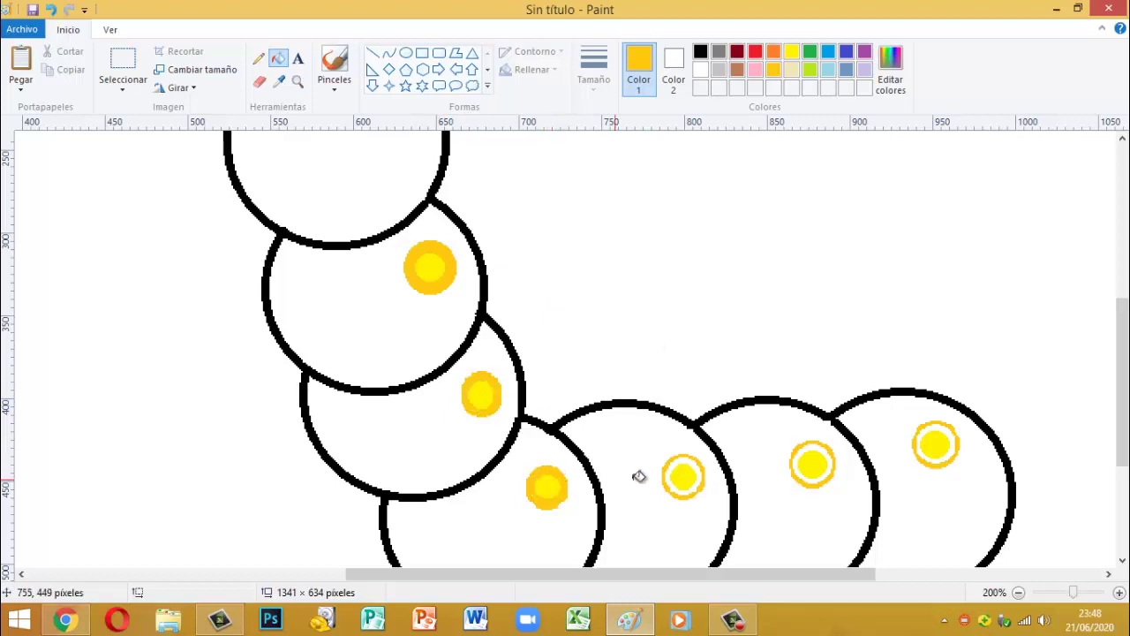
{"action": "left_click", "coordinate": [689, 457]}
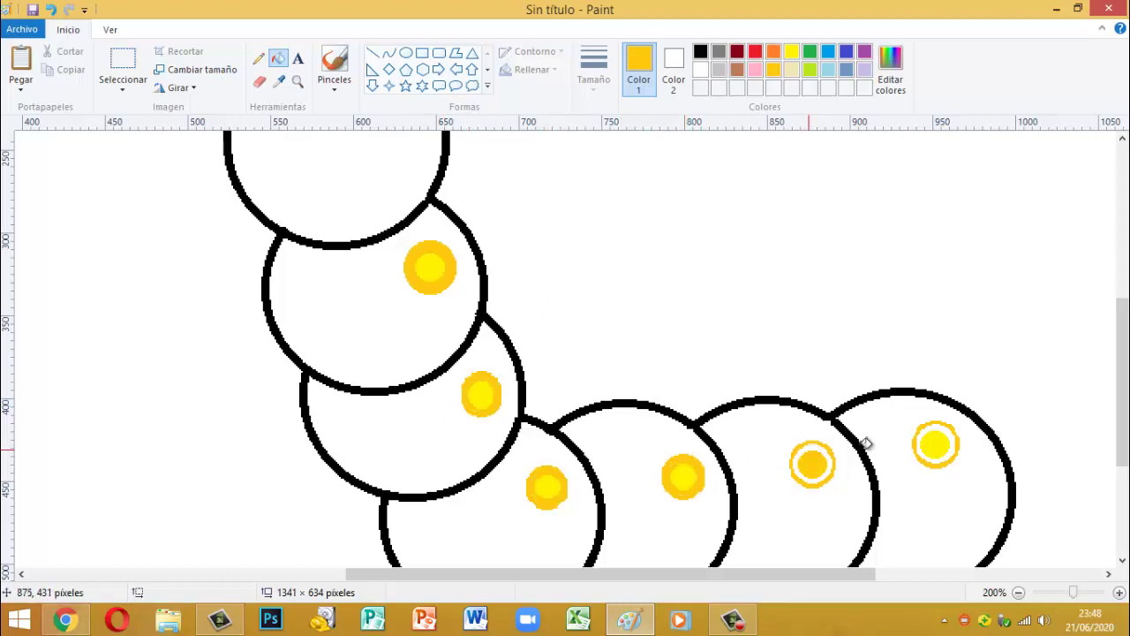
{"action": "left_click", "coordinate": [821, 444]}
{"action": "left_click", "coordinate": [941, 424]}
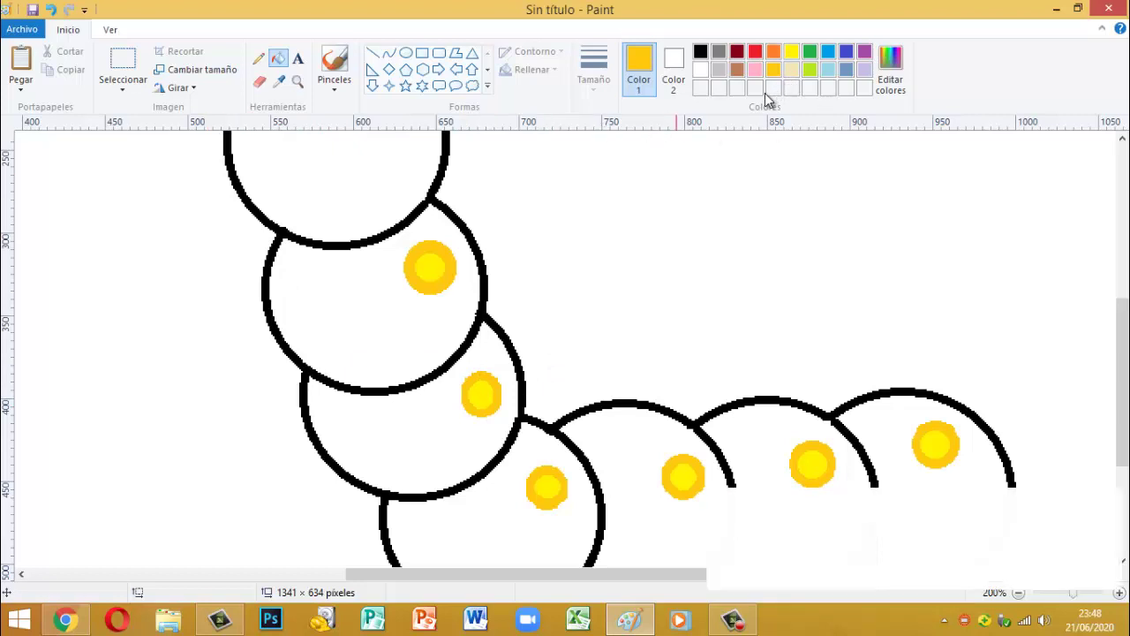
Fill all the caterpillar's body circles and the head circle with lime green
{"action": "left_click", "coordinate": [808, 71]}
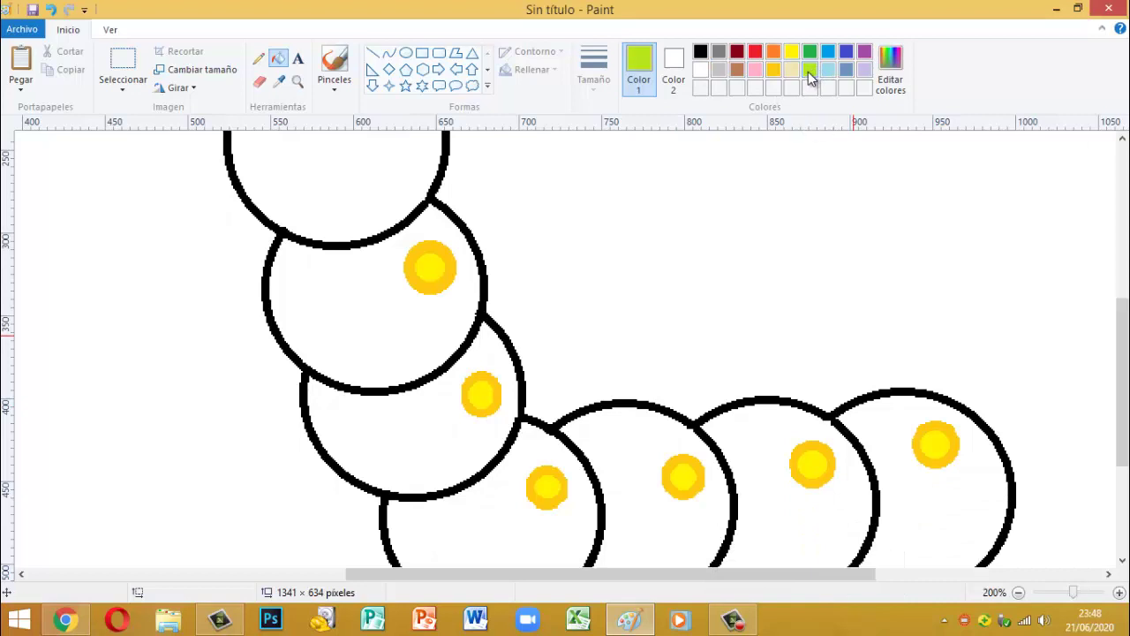
{"action": "left_click", "coordinate": [894, 415]}
{"action": "left_click", "coordinate": [757, 411]}
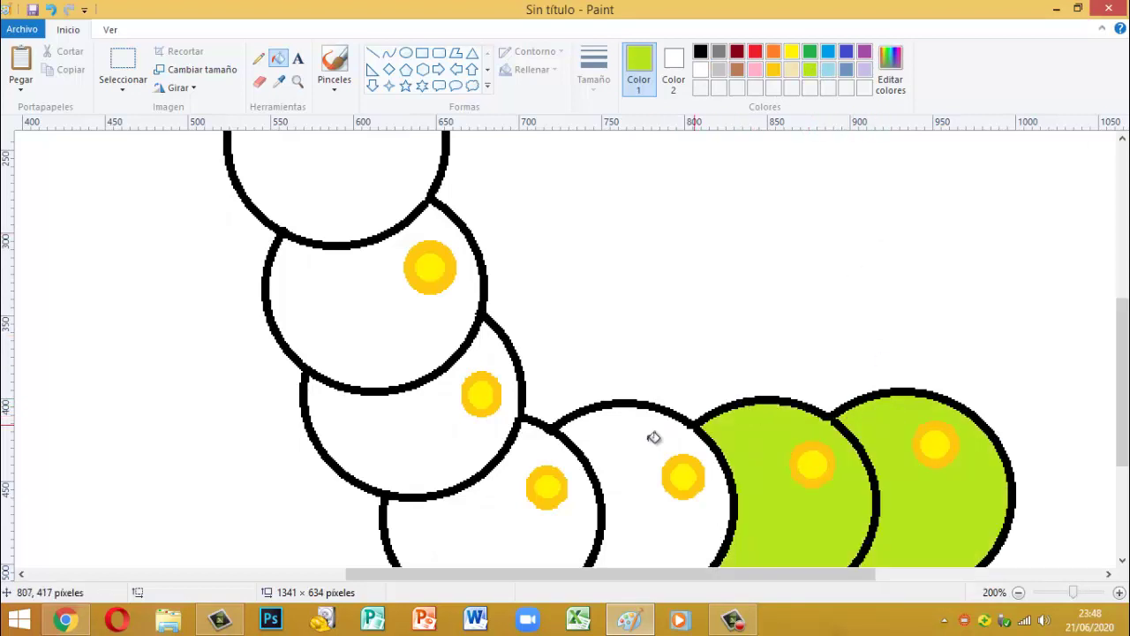
{"action": "left_click", "coordinate": [610, 425]}
{"action": "left_click", "coordinate": [527, 446]}
{"action": "left_click", "coordinate": [448, 411]}
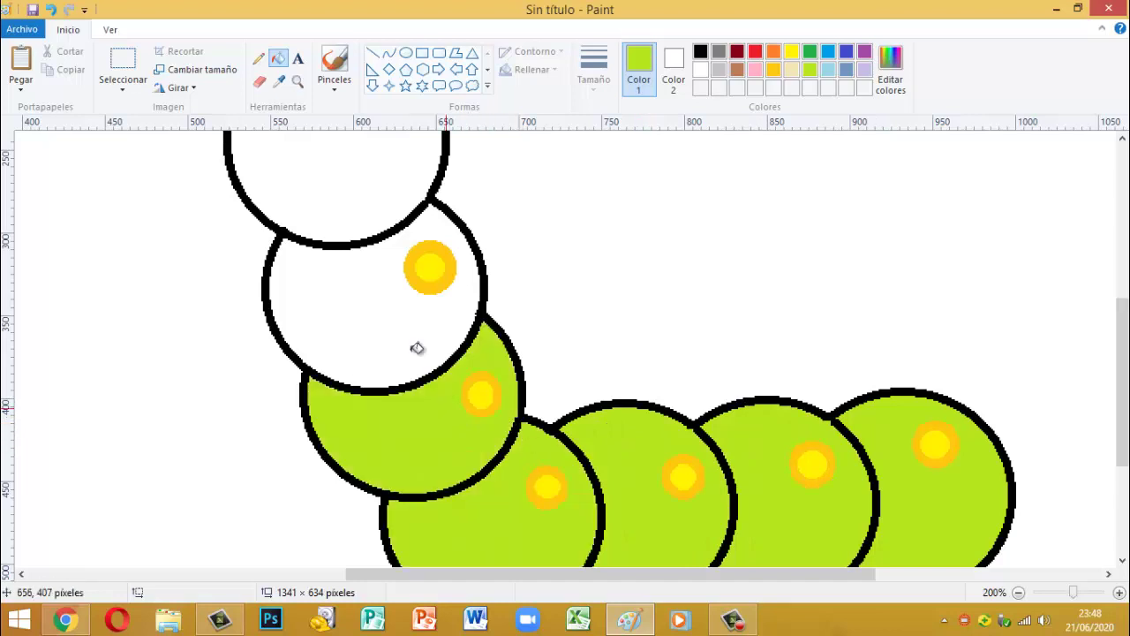
{"action": "left_click", "coordinate": [399, 316]}
{"action": "left_click", "coordinate": [371, 203]}
Draw a black oval nose outline of about 62 × 56 pixels overlapping the left edge of the head
{"action": "scroll", "coordinate": [640, 353], "scroll_direction": "up", "scroll_amount": 5}
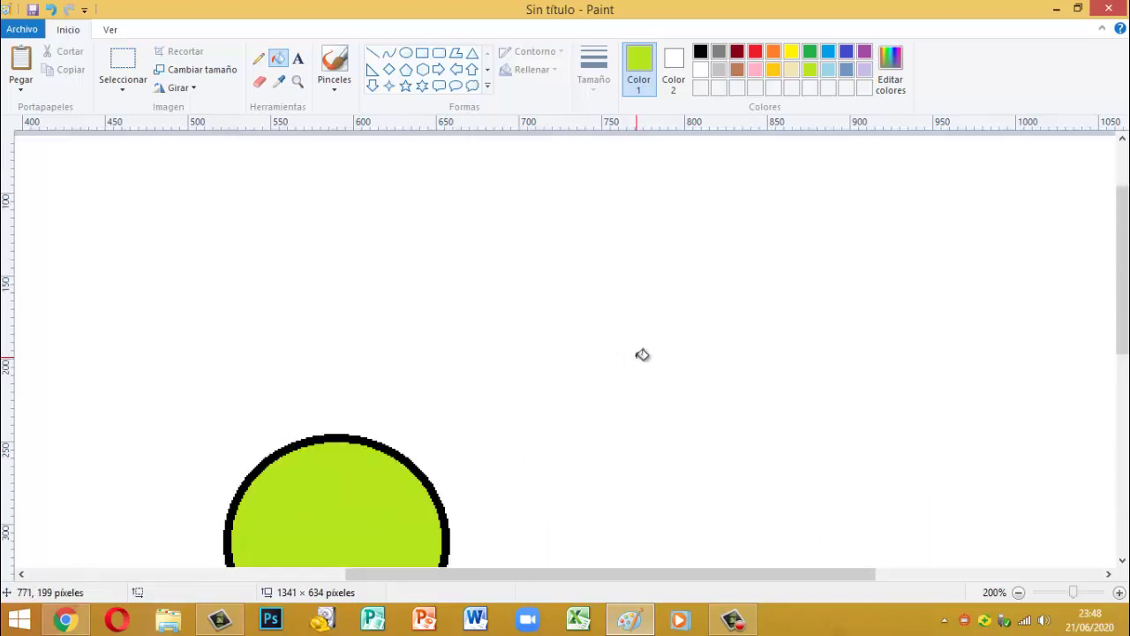
{"action": "scroll", "coordinate": [641, 349], "scroll_direction": "down", "scroll_amount": 3}
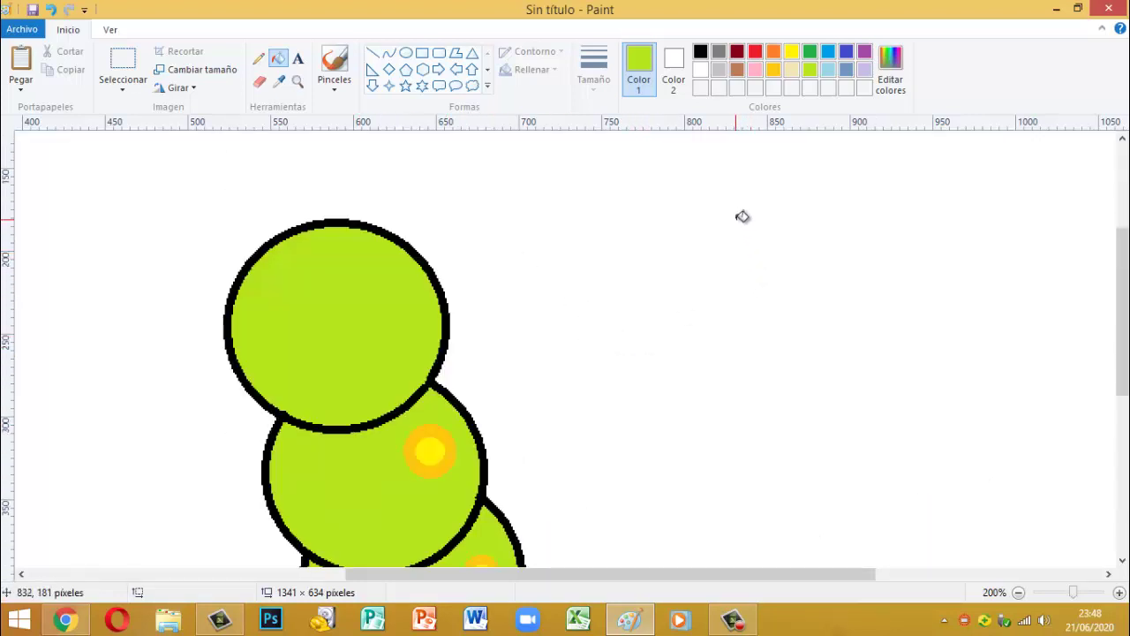
{"action": "scroll", "coordinate": [731, 263], "scroll_direction": "down", "scroll_amount": 3}
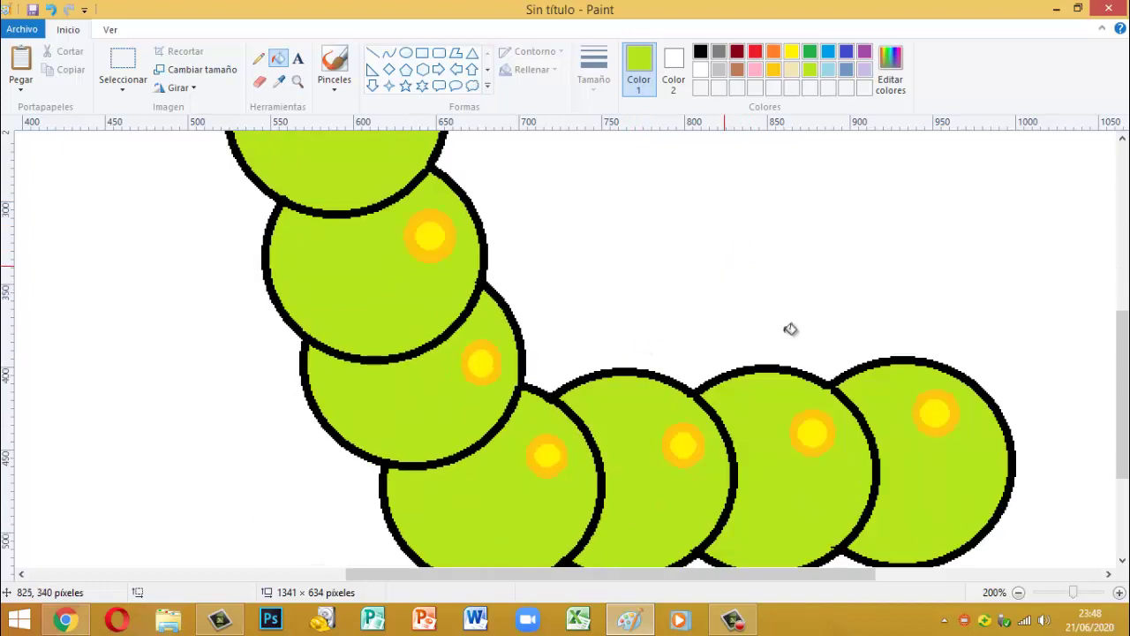
{"action": "left_click", "coordinate": [1018, 593]}
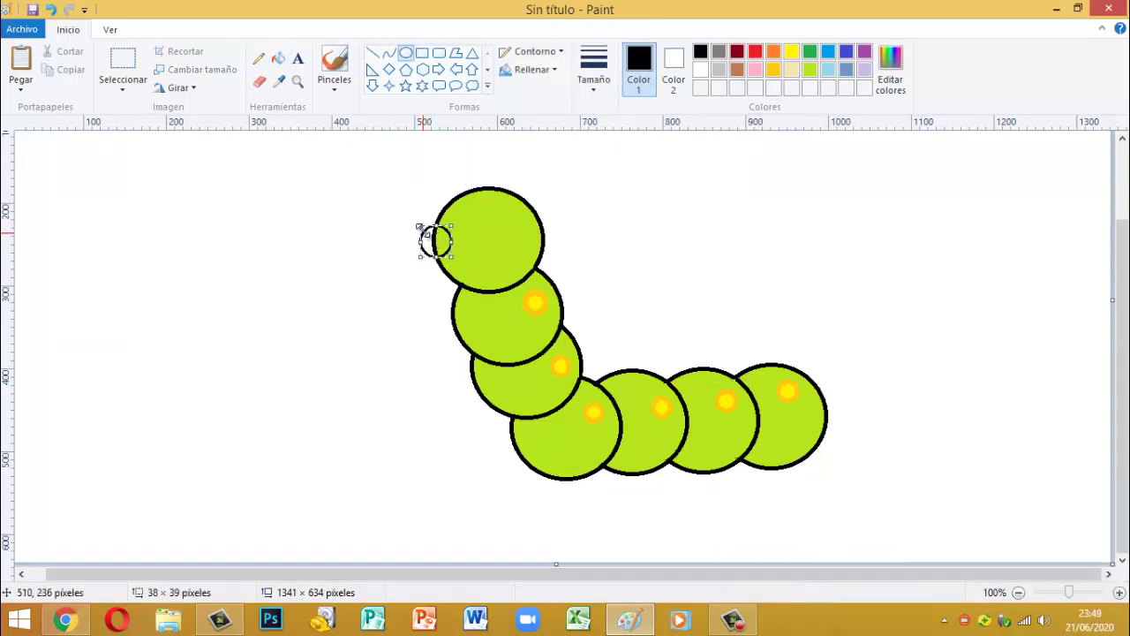
{"action": "mouse_move", "coordinate": [418, 226]}
{"action": "left_mouse_down"}
{"action": "mouse_move", "coordinate": [410, 219]}
{"action": "mouse_move", "coordinate": [468, 241]}
{"action": "mouse_move", "coordinate": [456, 249]}
{"action": "mouse_move", "coordinate": [469, 243]}
{"action": "mouse_move", "coordinate": [449, 243]}
{"action": "mouse_move", "coordinate": [418, 218]}
{"action": "mouse_move", "coordinate": [443, 245]}
{"action": "left_mouse_up"}
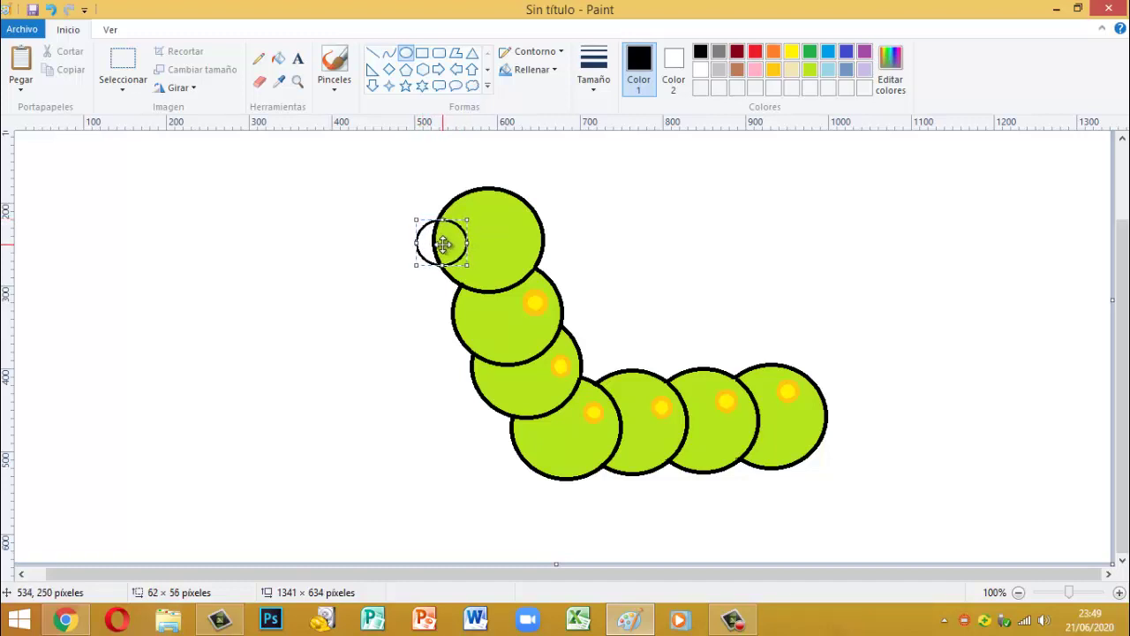
{"action": "left_click", "coordinate": [613, 221]}
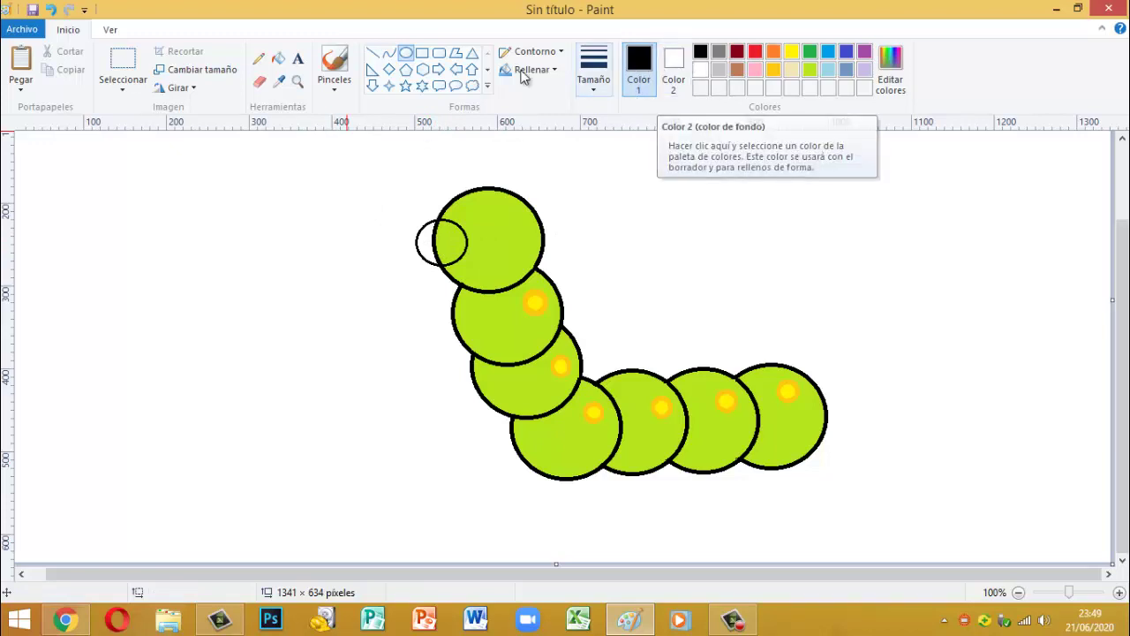
Erase the head outline and the green area inside the nose oval
{"action": "left_click", "coordinate": [259, 81]}
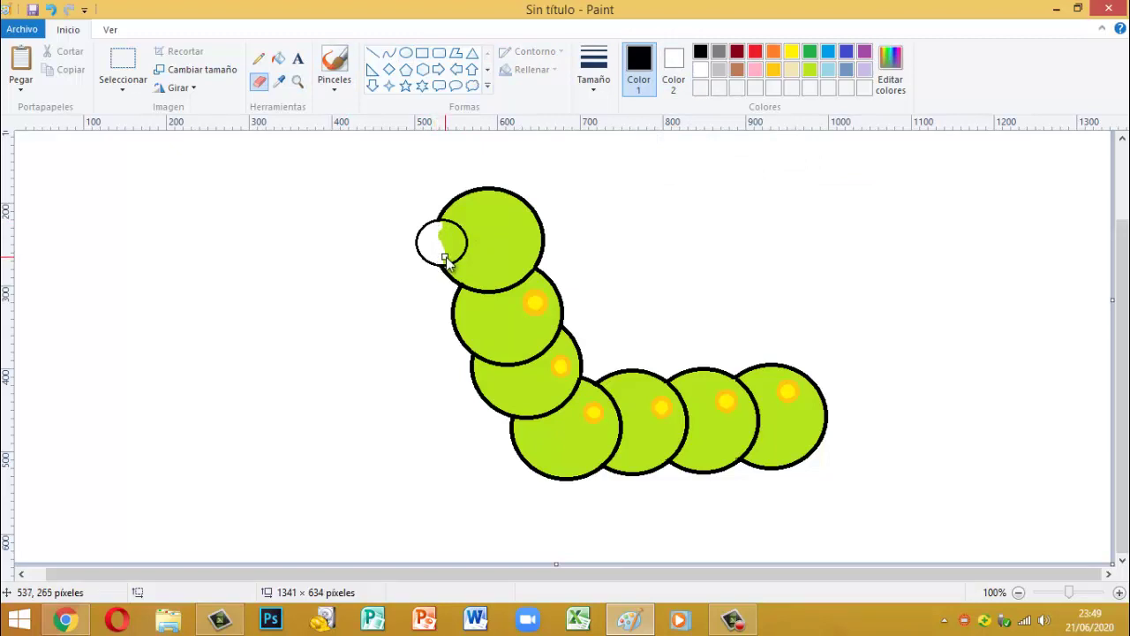
{"action": "left_click", "coordinate": [1119, 592]}
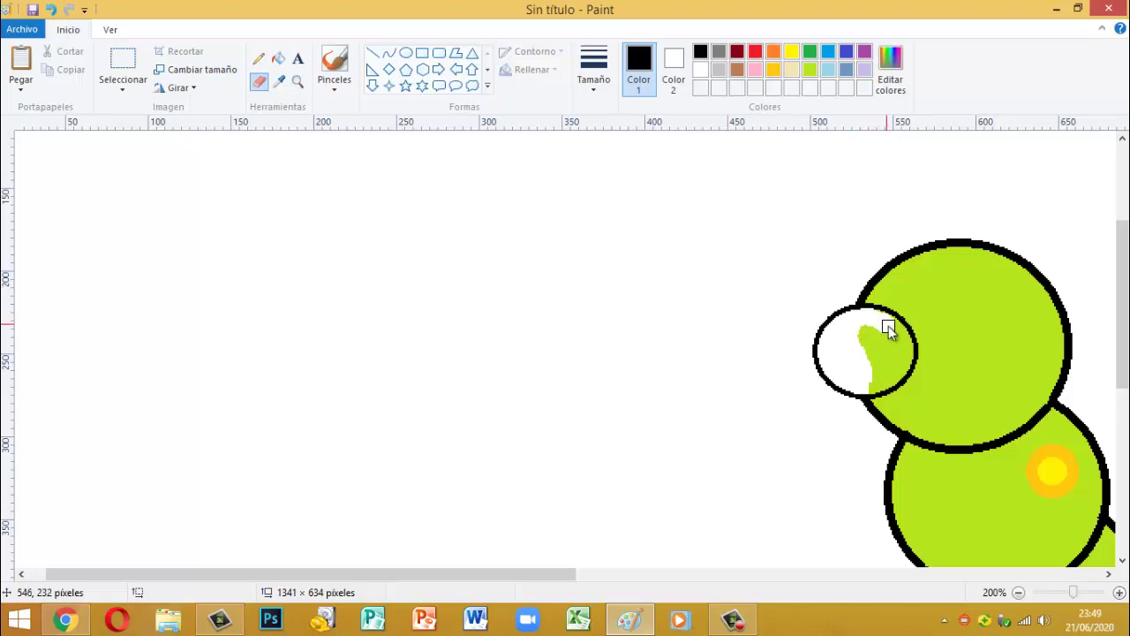
{"action": "mouse_move", "coordinate": [898, 340]}
{"action": "left_mouse_down"}
{"action": "mouse_move", "coordinate": [903, 365]}
{"action": "mouse_move", "coordinate": [866, 335]}
{"action": "mouse_move", "coordinate": [877, 360]}
{"action": "mouse_move", "coordinate": [889, 339]}
{"action": "mouse_move", "coordinate": [892, 354]}
{"action": "mouse_move", "coordinate": [864, 385]}
{"action": "mouse_move", "coordinate": [887, 374]}
{"action": "left_mouse_up"}
Fill the nose oval with red
{"action": "left_click", "coordinate": [755, 51]}
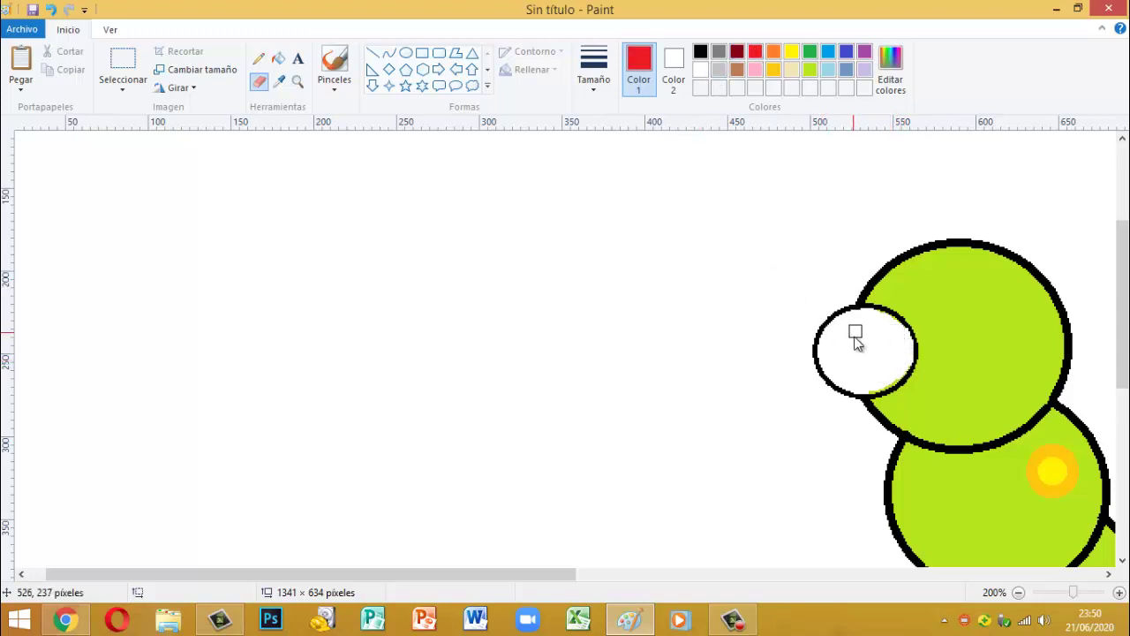
{"action": "left_click", "coordinate": [279, 60]}
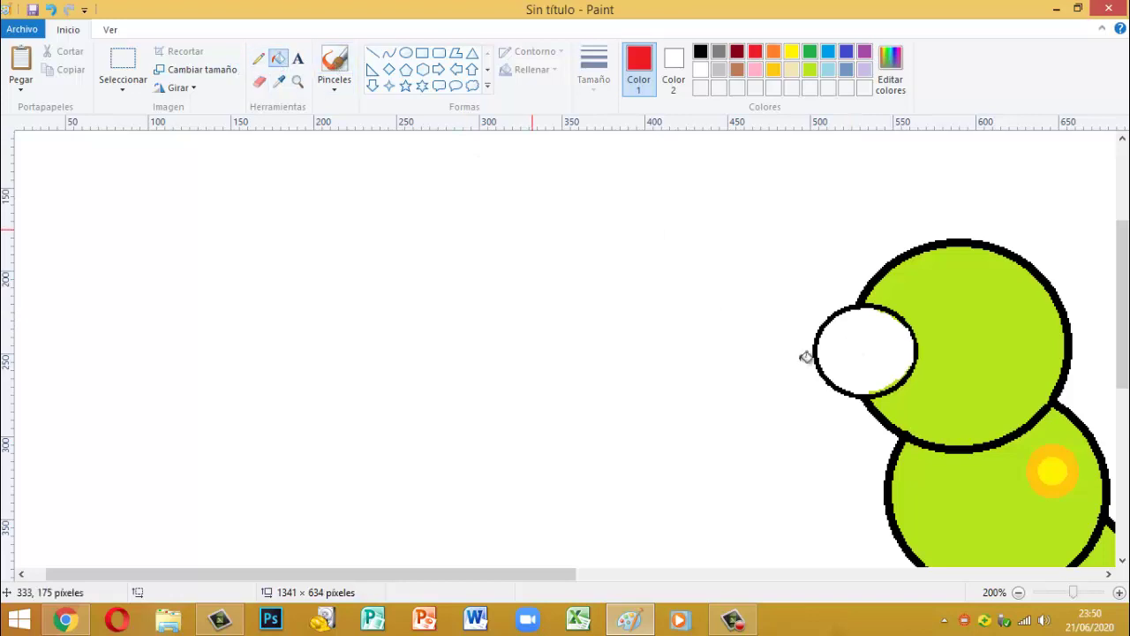
{"action": "left_click", "coordinate": [868, 349]}
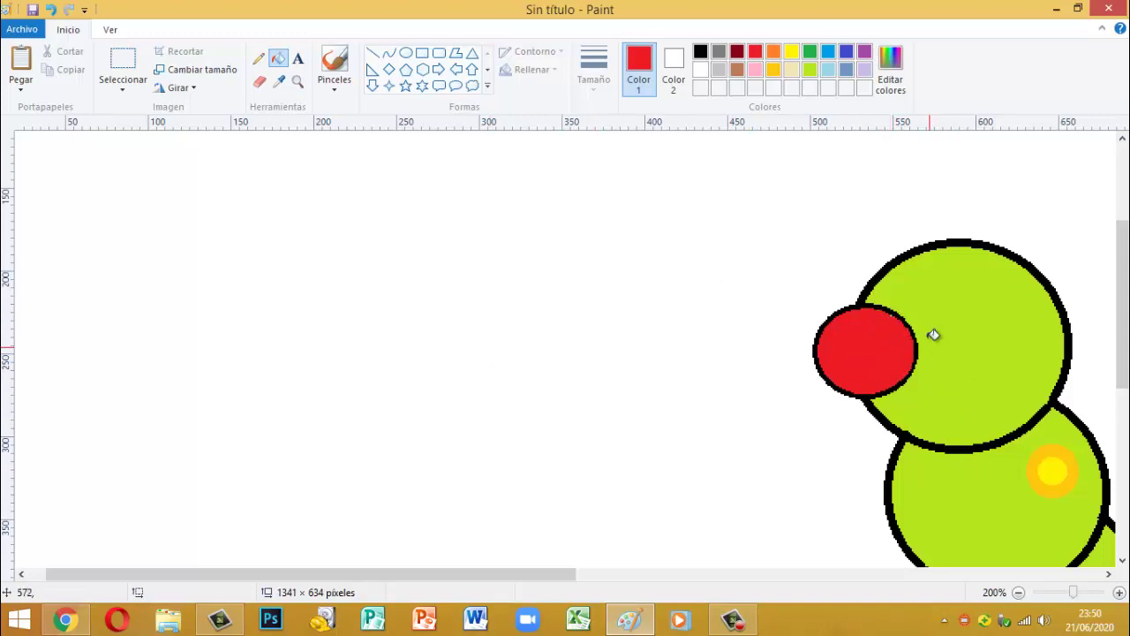
Set the drawing colour to white and fill the head circle with it
{"action": "left_click", "coordinate": [405, 52]}
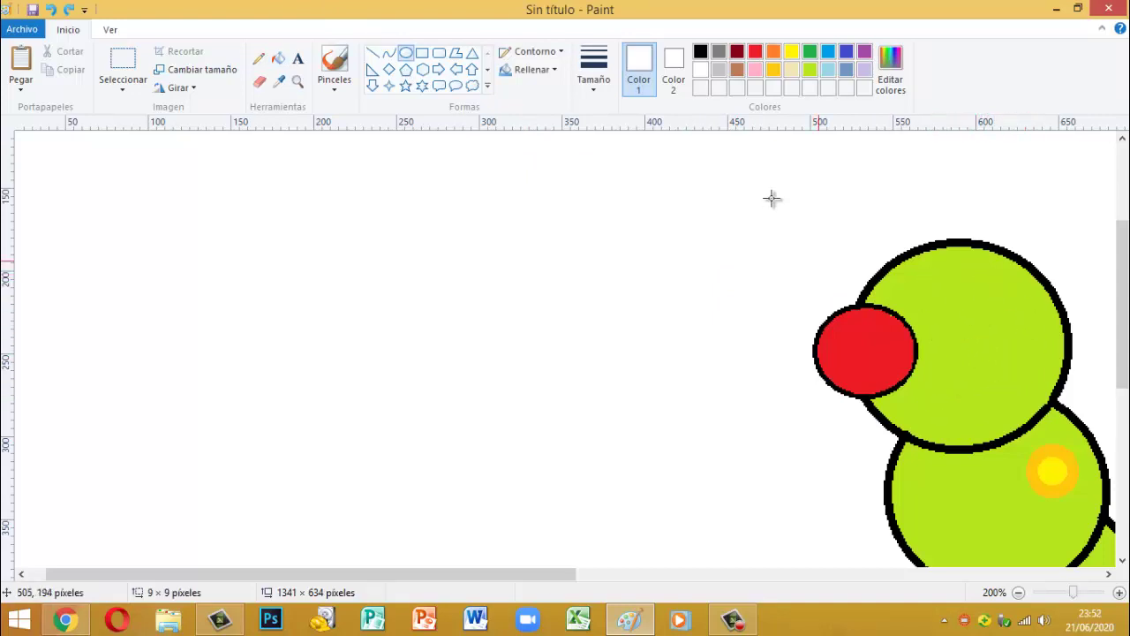
{"action": "left_click", "coordinate": [282, 60]}
{"action": "left_click", "coordinate": [1006, 342]}
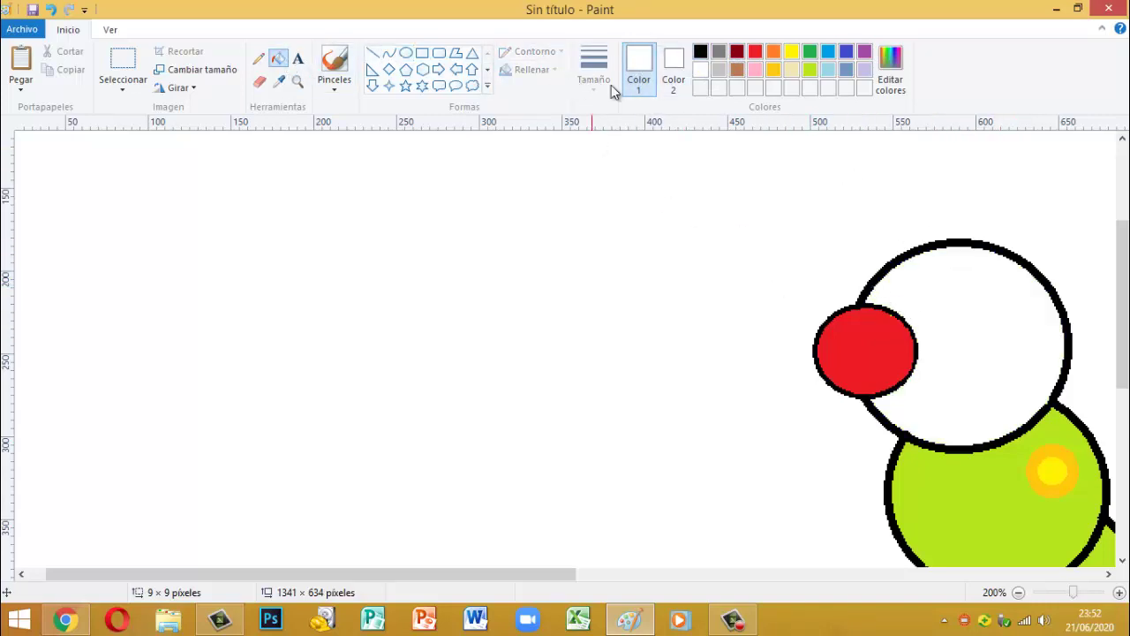
Draw a black oval eye outline of about 29 × 38 pixels in the upper part of the head
{"action": "left_click", "coordinate": [405, 52]}
{"action": "left_click_drag", "start_coordinate": [915, 267], "coordinate": [949, 288]}
{"action": "left_click", "coordinate": [701, 52]}
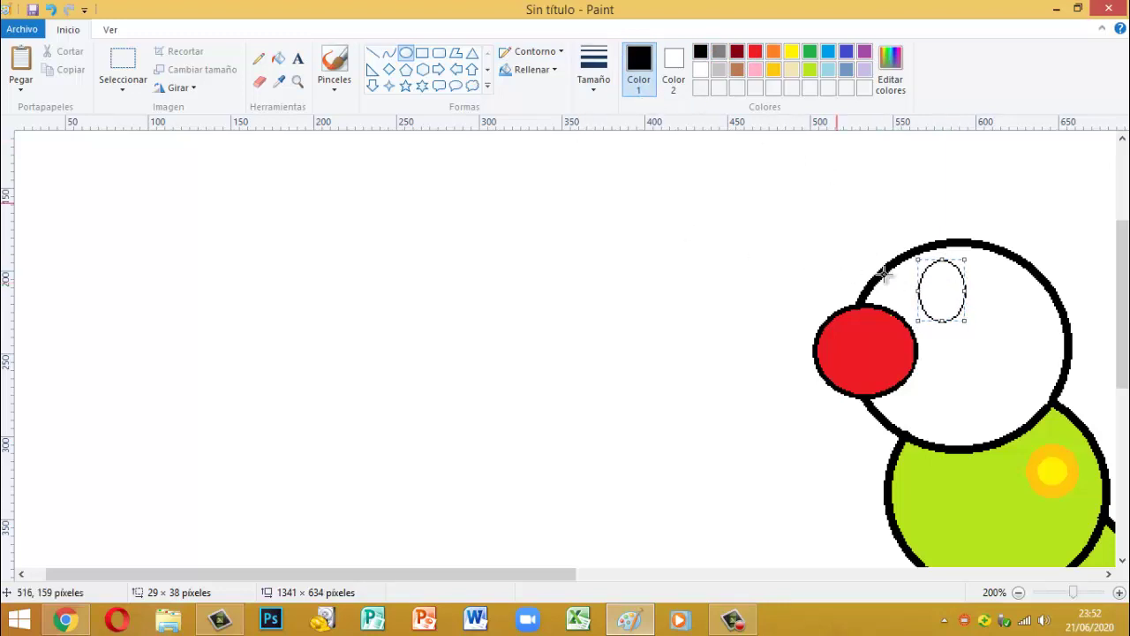
{"action": "left_click", "coordinate": [766, 239]}
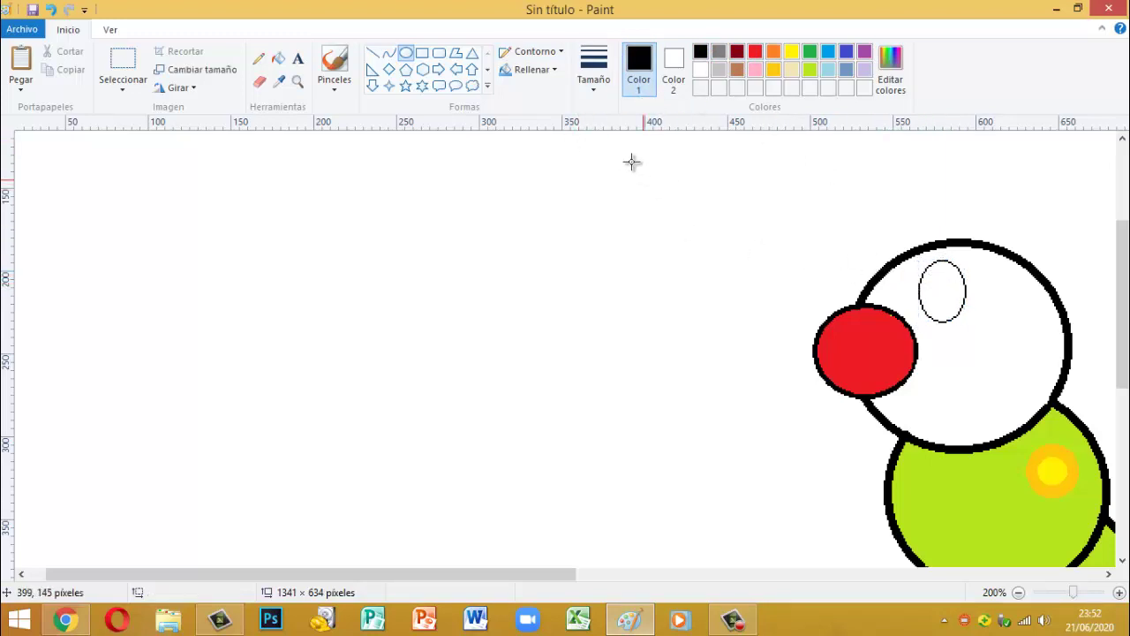
Draw a highlight oval of about 10 × 14 pixels inside the eye and nudge it towards the eye's upper left
{"action": "left_click", "coordinate": [409, 55]}
{"action": "mouse_move", "coordinate": [934, 273]}
{"action": "left_mouse_down"}
{"action": "mouse_move", "coordinate": [950, 307]}
{"action": "mouse_move", "coordinate": [941, 283]}
{"action": "left_mouse_up"}
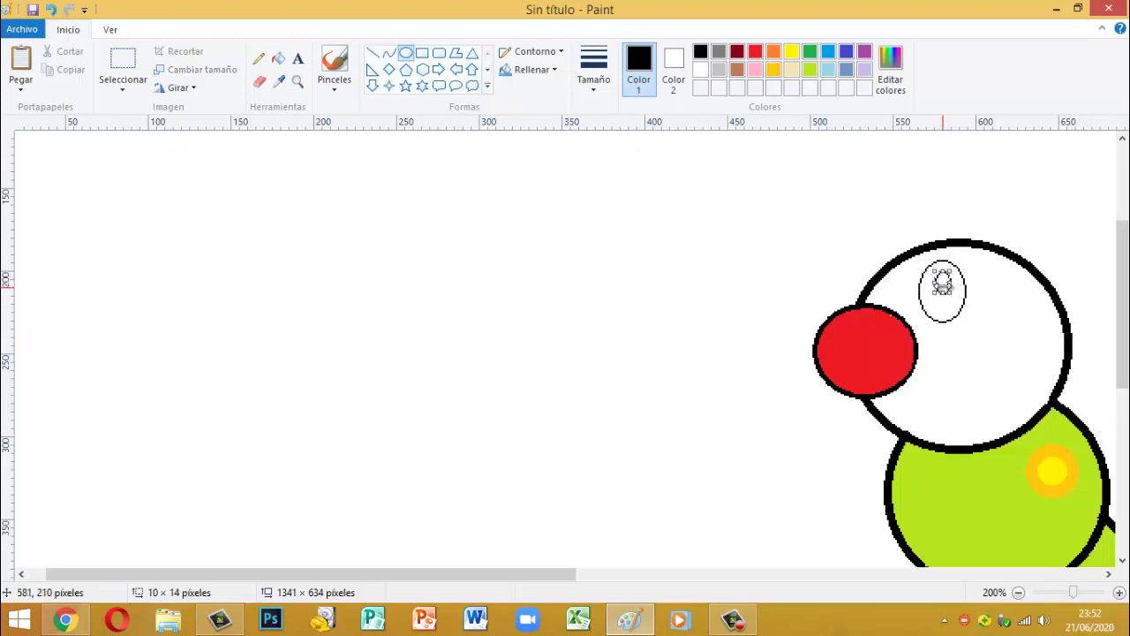
{"action": "key", "text": "Left"}
{"action": "key", "text": "Left"}
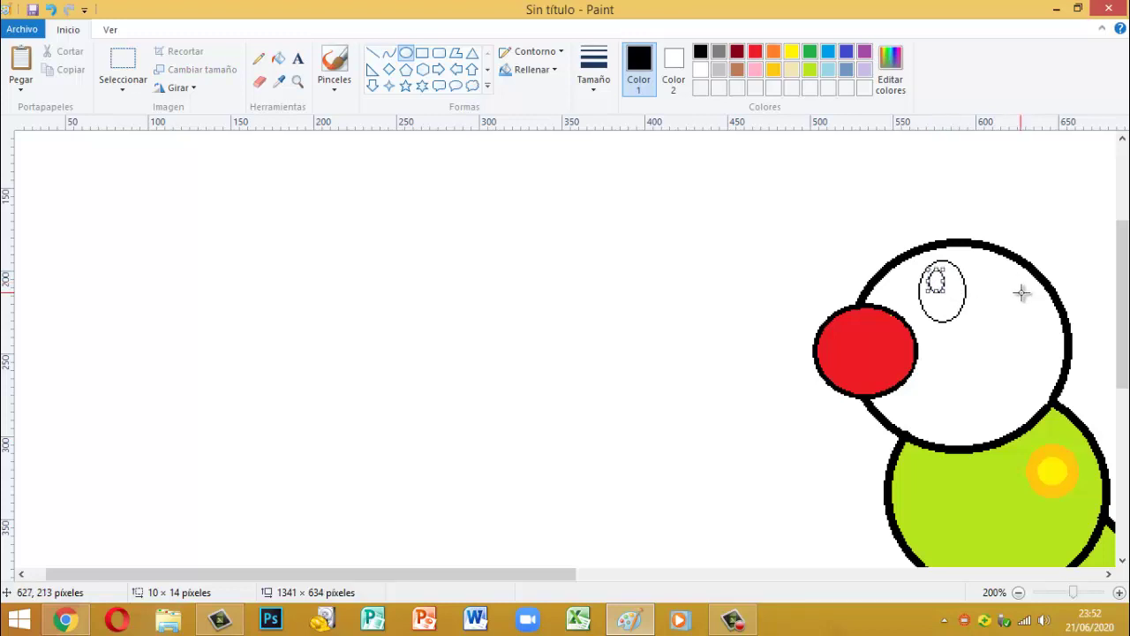
{"action": "left_click", "coordinate": [1085, 230]}
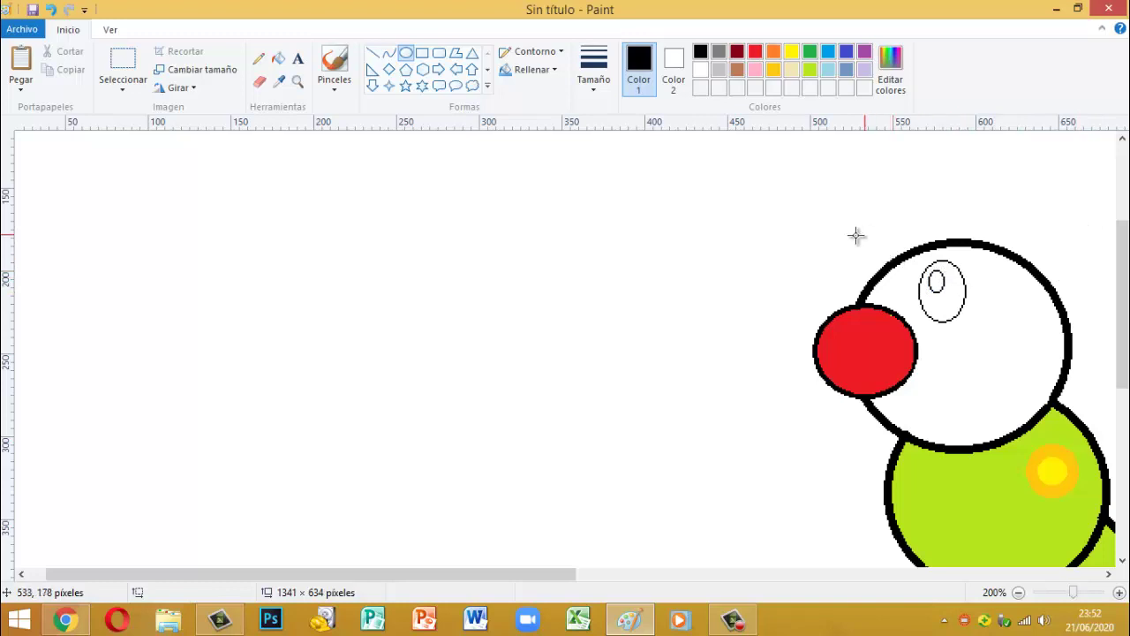
Fill the eye with black and its highlight oval with white
{"action": "left_click", "coordinate": [280, 59]}
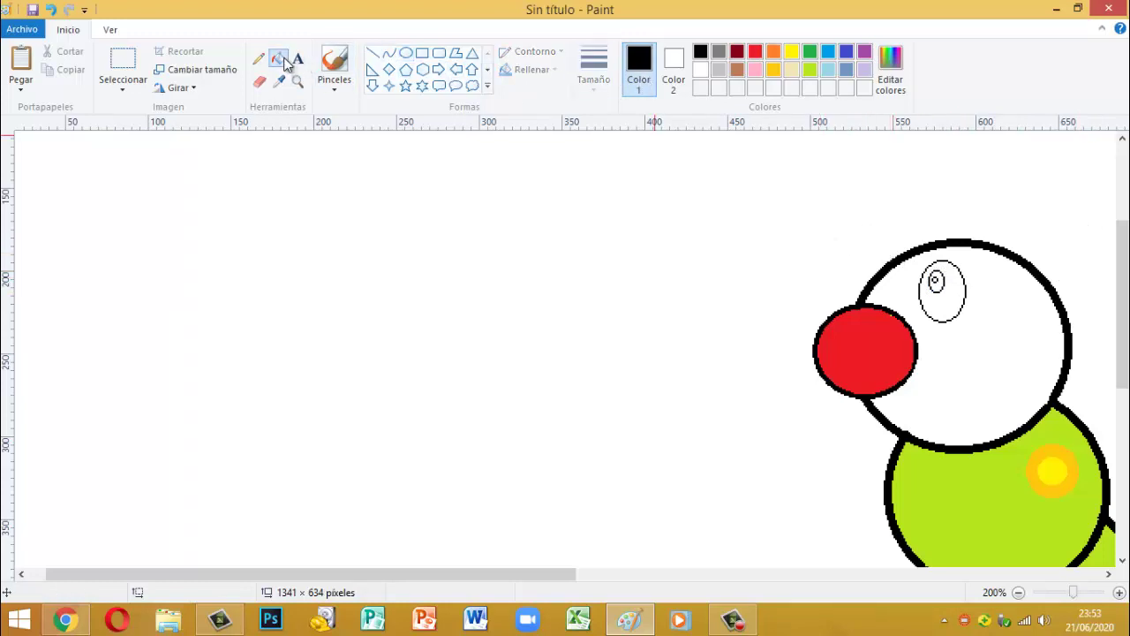
{"action": "left_click", "coordinate": [958, 299]}
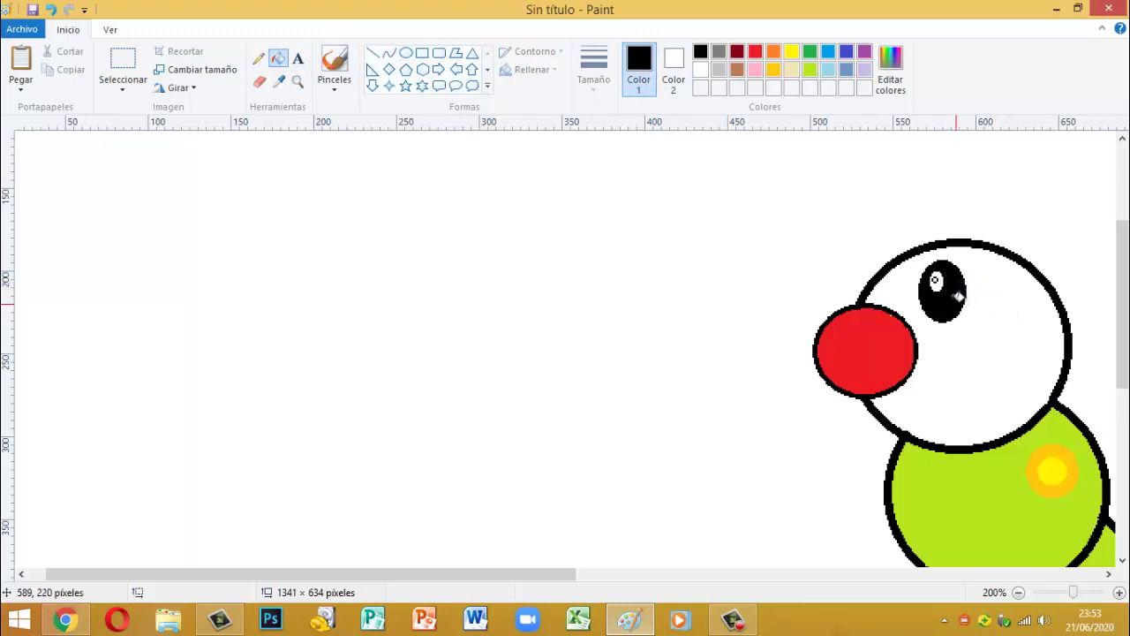
{"action": "left_click", "coordinate": [1014, 307]}
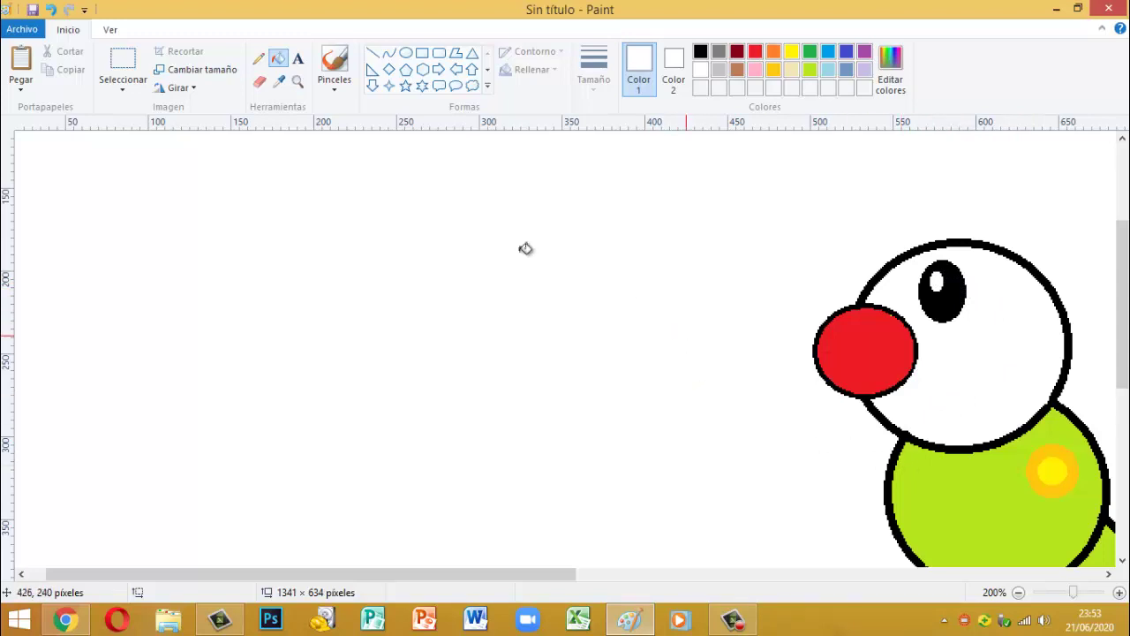
Draw a thickened black smile curve of about 33 × 14 pixels below the nose, with a short crossing stroke at its right end
{"action": "left_click", "coordinate": [389, 55]}
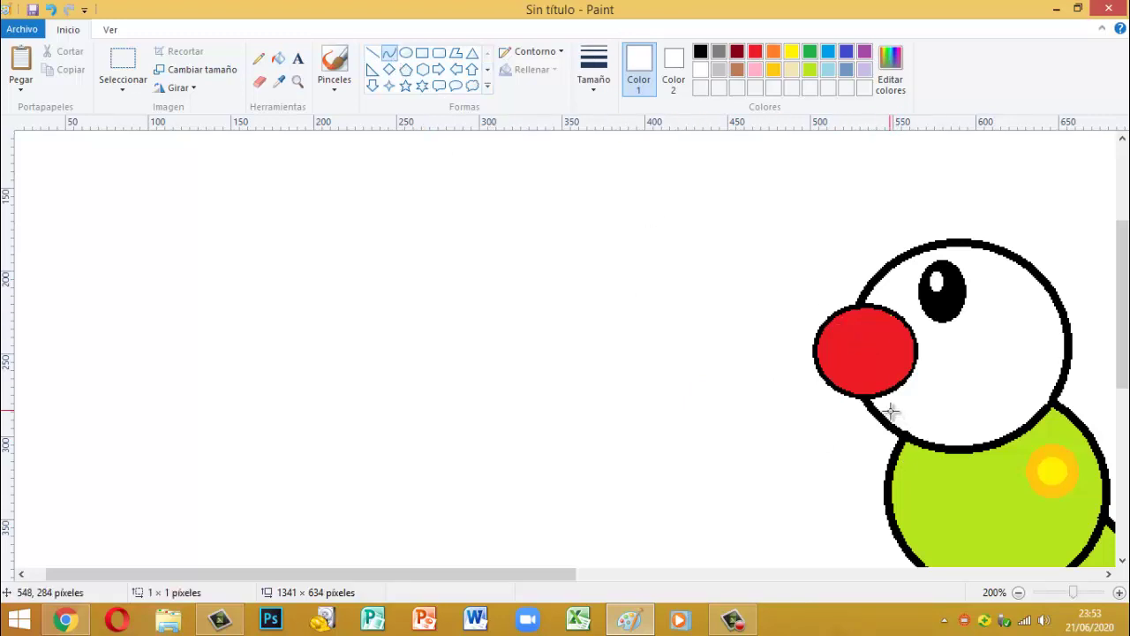
{"action": "left_click_drag", "start_coordinate": [892, 409], "coordinate": [930, 405]}
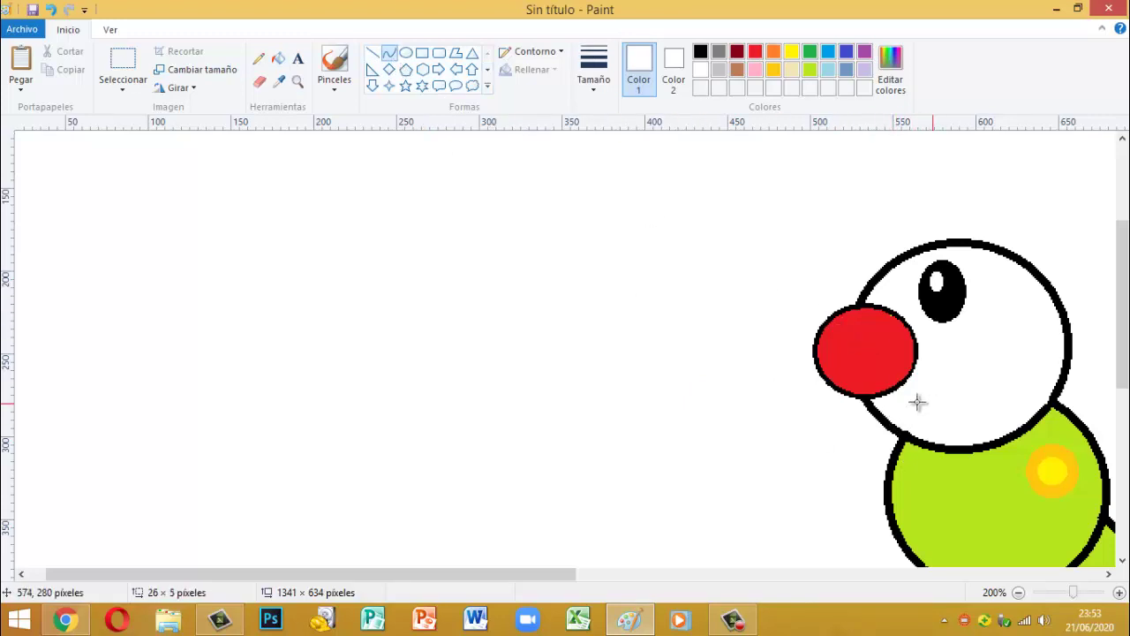
{"action": "left_click", "coordinate": [702, 53]}
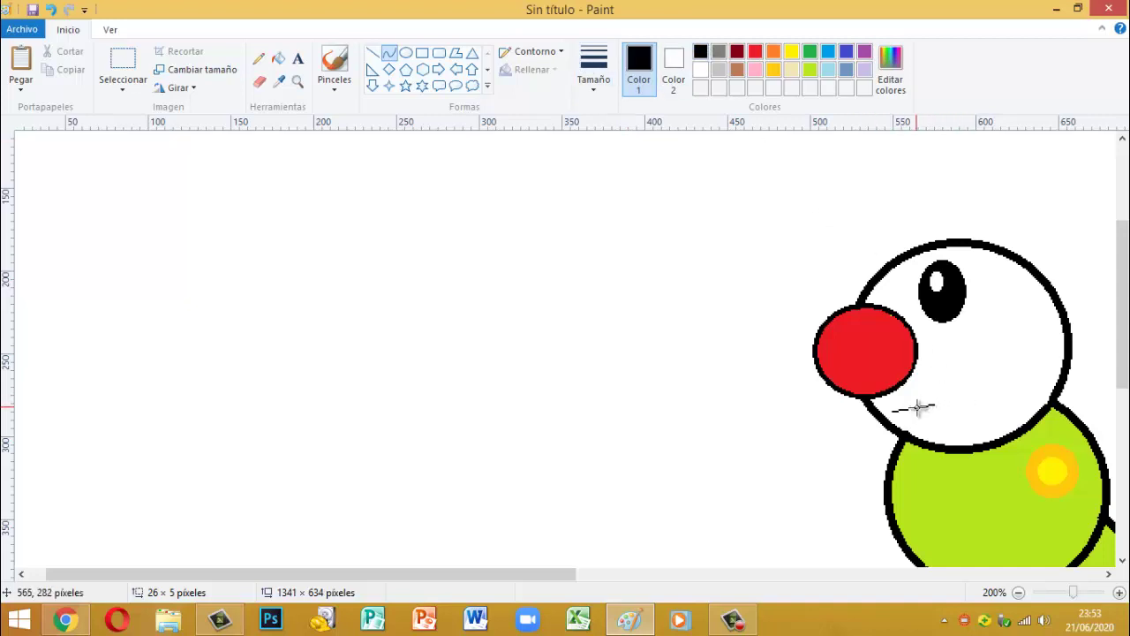
{"action": "left_click_drag", "start_coordinate": [918, 407], "coordinate": [942, 396]}
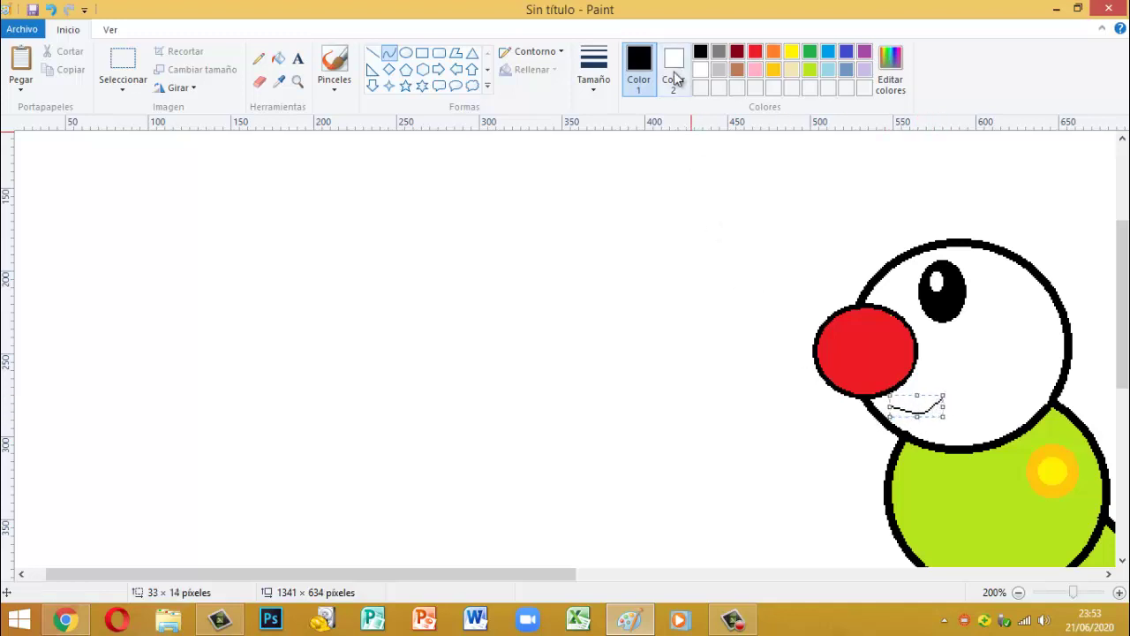
{"action": "left_click", "coordinate": [596, 78]}
{"action": "left_click", "coordinate": [609, 148]}
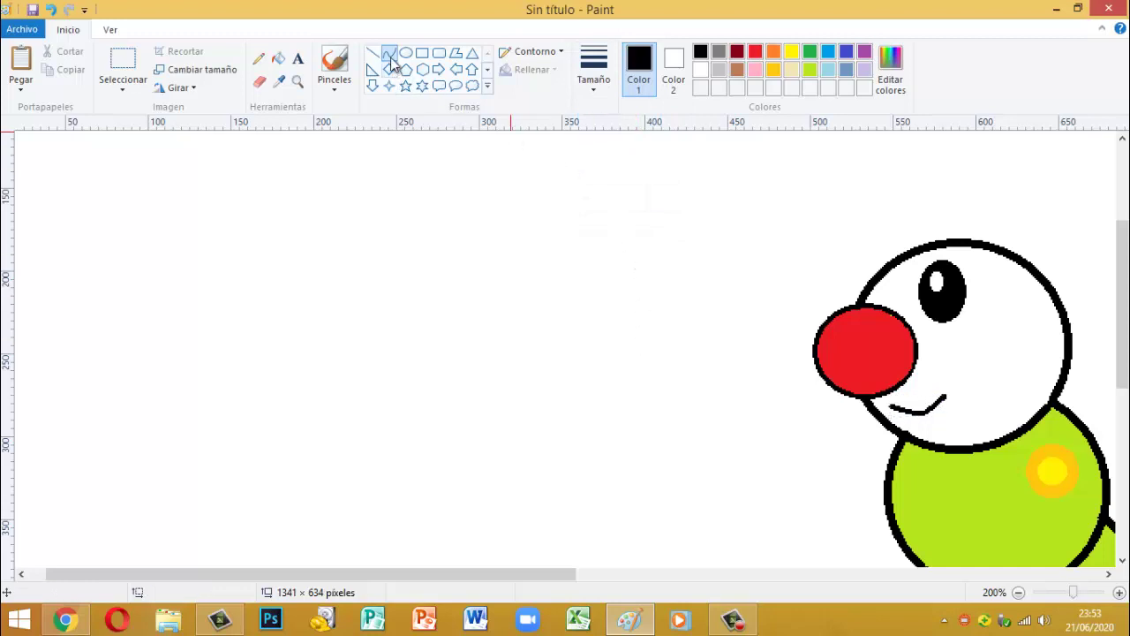
{"action": "mouse_move", "coordinate": [939, 383]}
{"action": "left_mouse_down"}
{"action": "mouse_move", "coordinate": [954, 404]}
{"action": "mouse_move", "coordinate": [947, 396]}
{"action": "mouse_move", "coordinate": [945, 418]}
{"action": "left_mouse_up"}
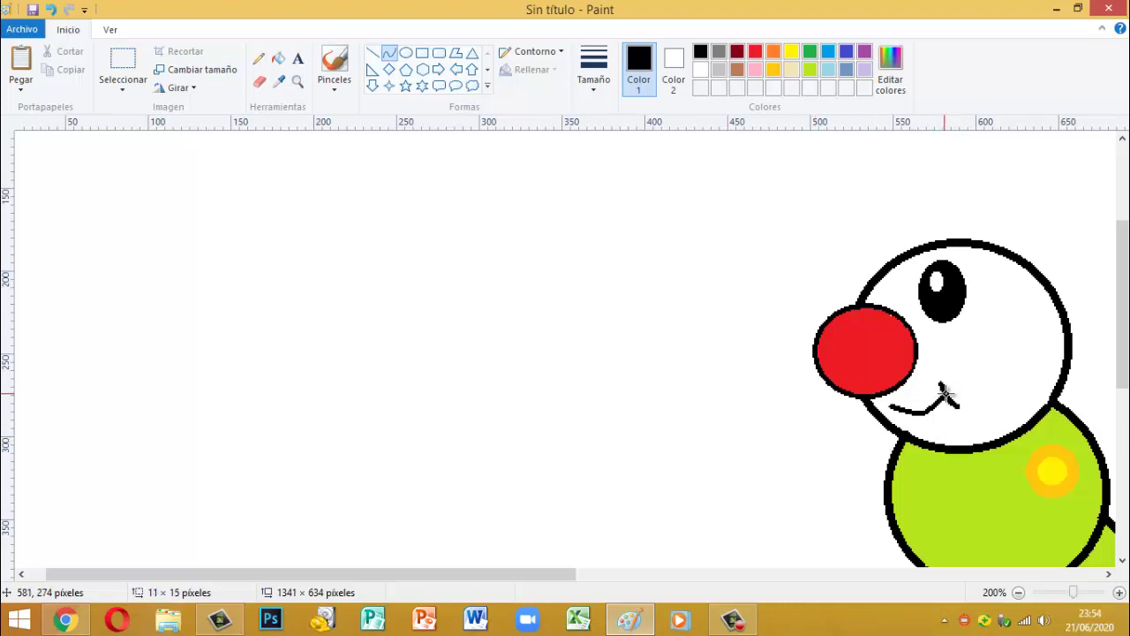
{"action": "left_click", "coordinate": [803, 237]}
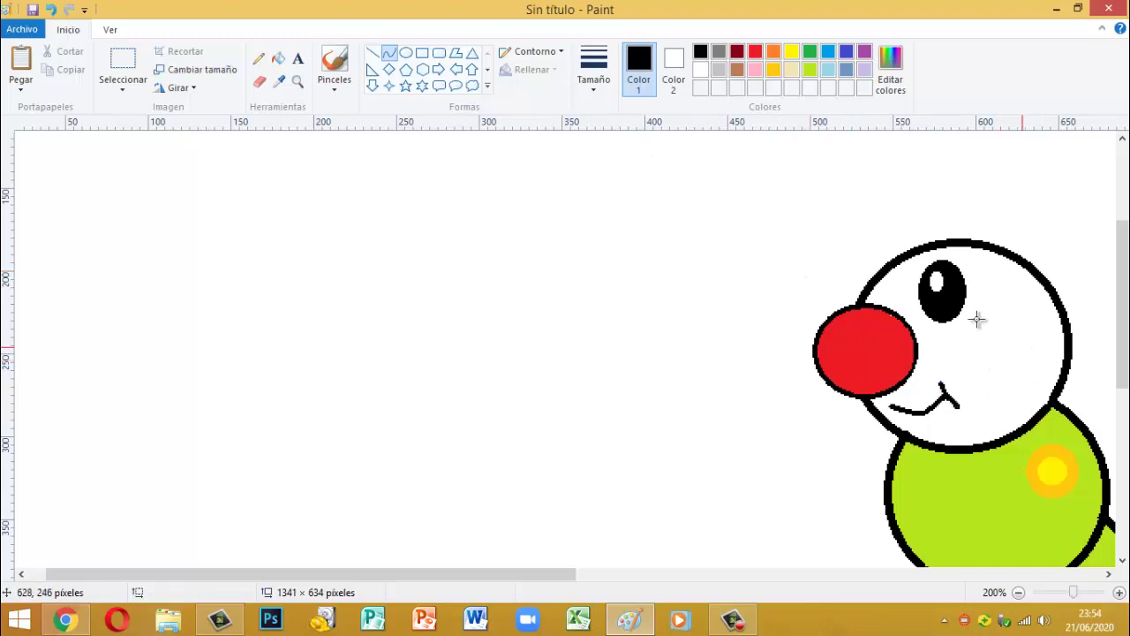
Fill the head with lime green
{"action": "left_click", "coordinate": [810, 70]}
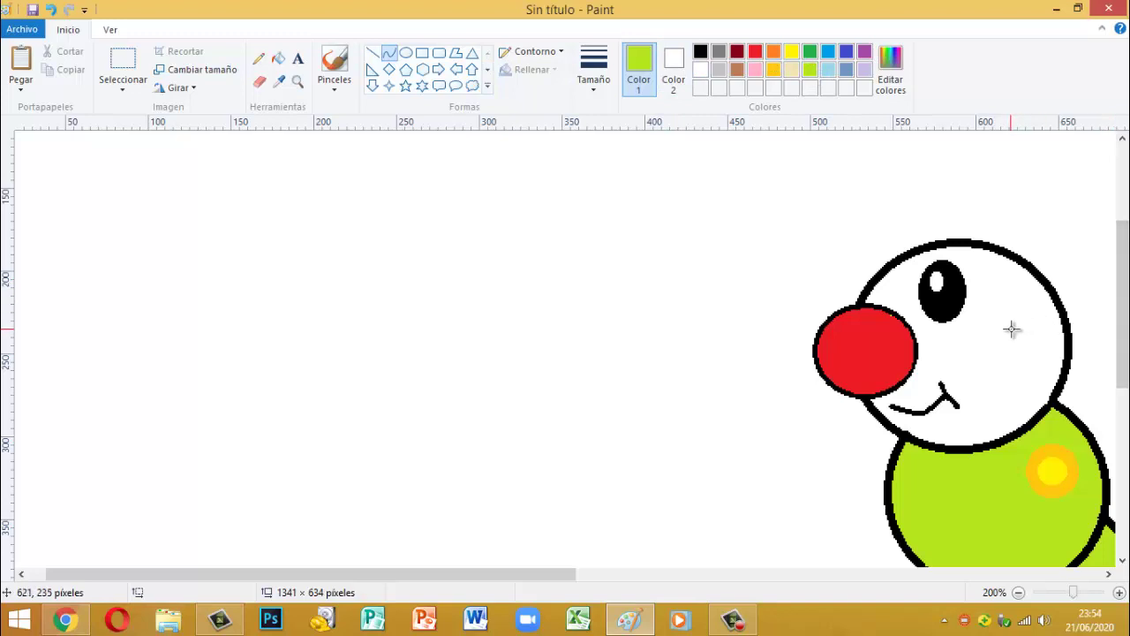
{"action": "left_click", "coordinate": [278, 58]}
{"action": "left_click", "coordinate": [992, 293]}
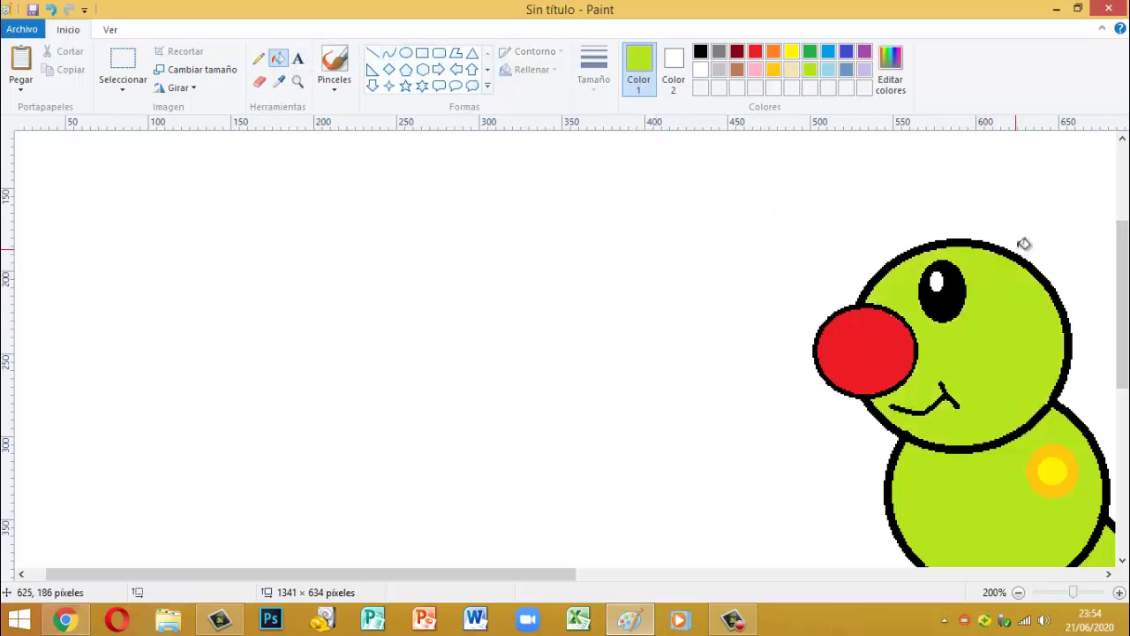
Draw two black antenna lines rising from the head, the right one about 16 × 73 pixels and the left one about 22 × 71 pixels
{"action": "scroll", "coordinate": [1092, 292], "scroll_direction": "up", "scroll_amount": 2}
{"action": "scroll", "coordinate": [1077, 286], "scroll_direction": "down", "scroll_amount": 1}
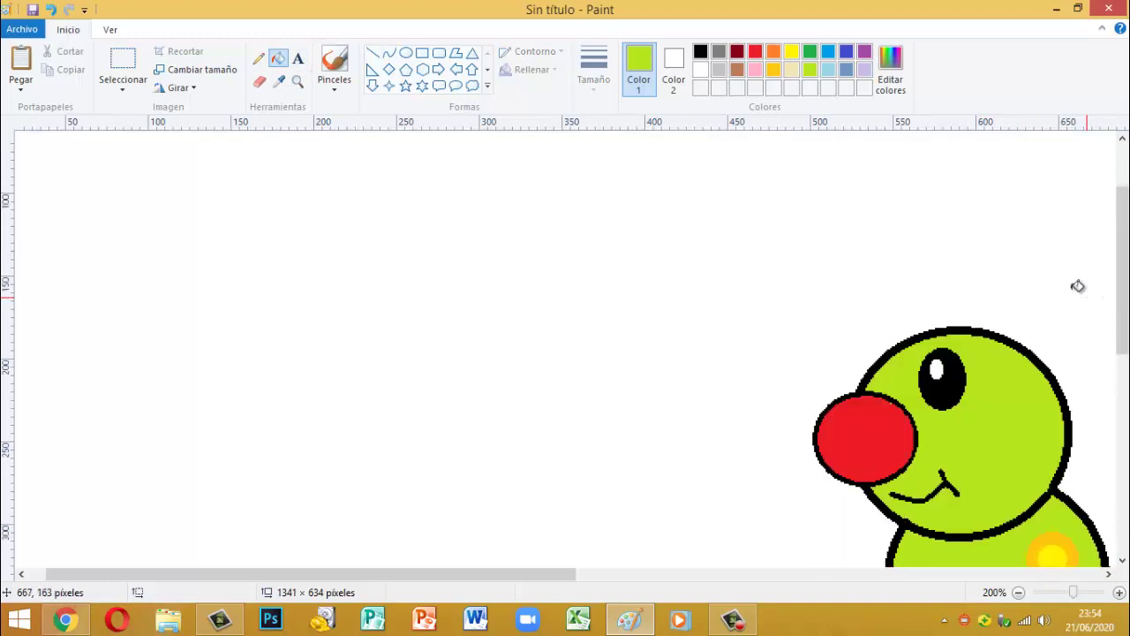
{"action": "left_click", "coordinate": [371, 54]}
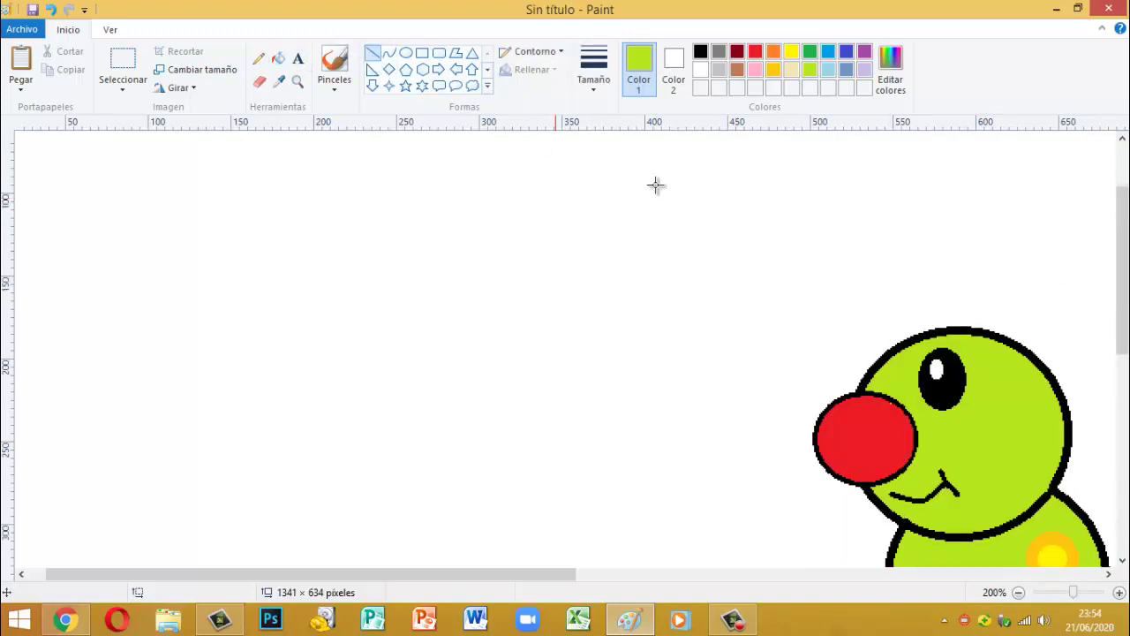
{"action": "left_click", "coordinate": [701, 53]}
{"action": "mouse_move", "coordinate": [968, 226]}
{"action": "left_mouse_down"}
{"action": "mouse_move", "coordinate": [989, 347]}
{"action": "mouse_move", "coordinate": [971, 351]}
{"action": "left_mouse_up"}
{"action": "left_click_drag", "start_coordinate": [967, 351], "coordinate": [941, 347]}
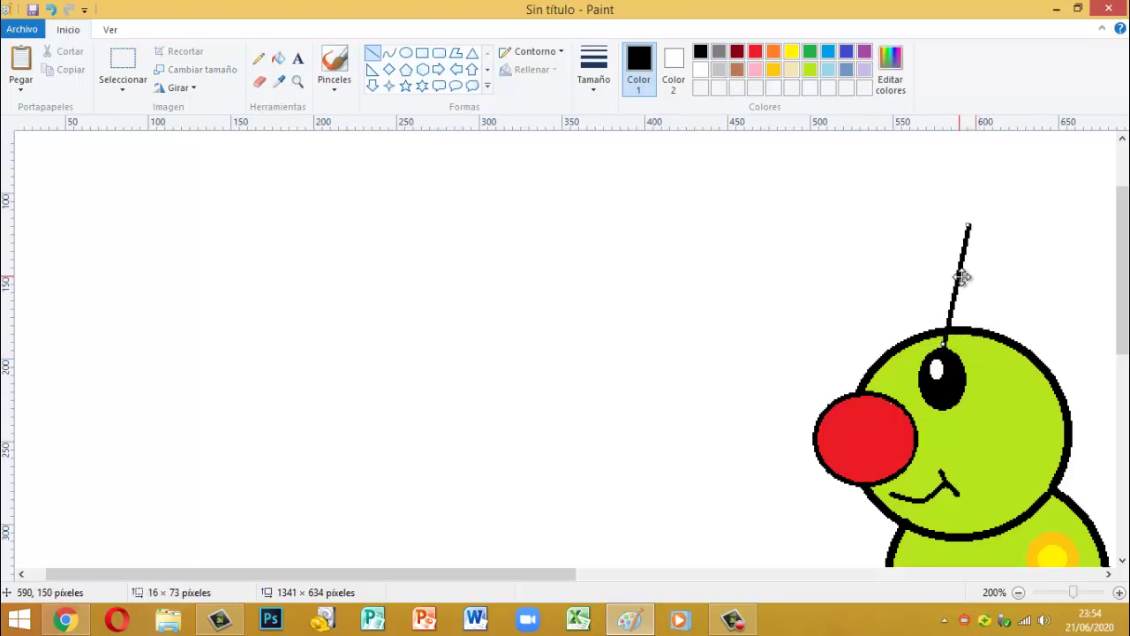
{"action": "left_click_drag", "start_coordinate": [961, 274], "coordinate": [996, 283]}
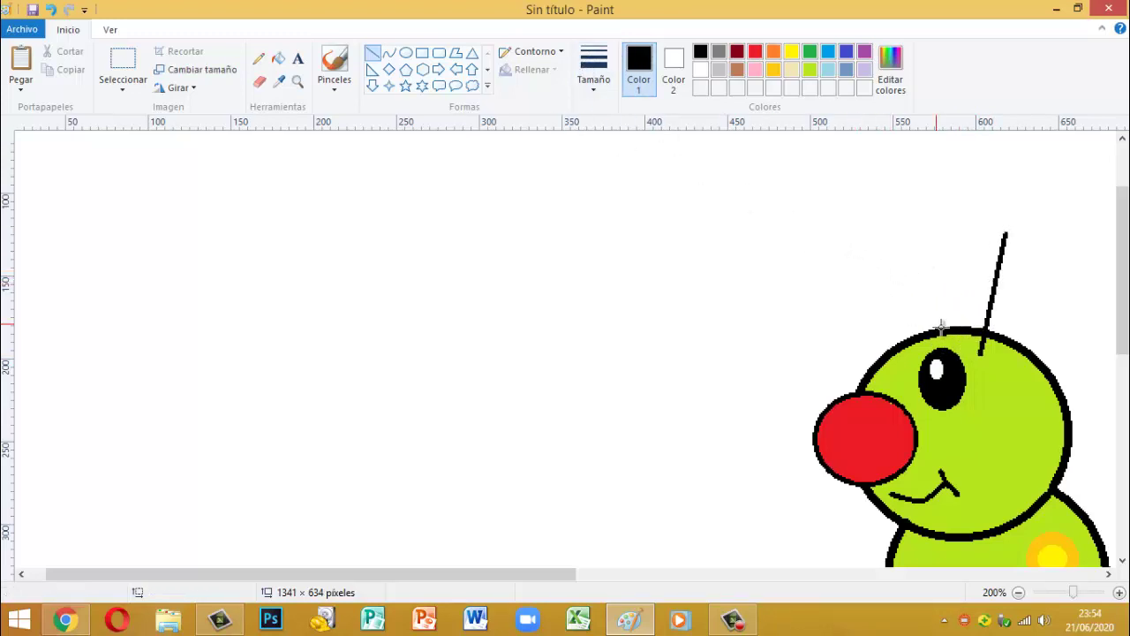
{"action": "mouse_move", "coordinate": [818, 188]}
{"action": "left_mouse_down"}
{"action": "mouse_move", "coordinate": [897, 292]}
{"action": "mouse_move", "coordinate": [908, 342]}
{"action": "left_mouse_up"}
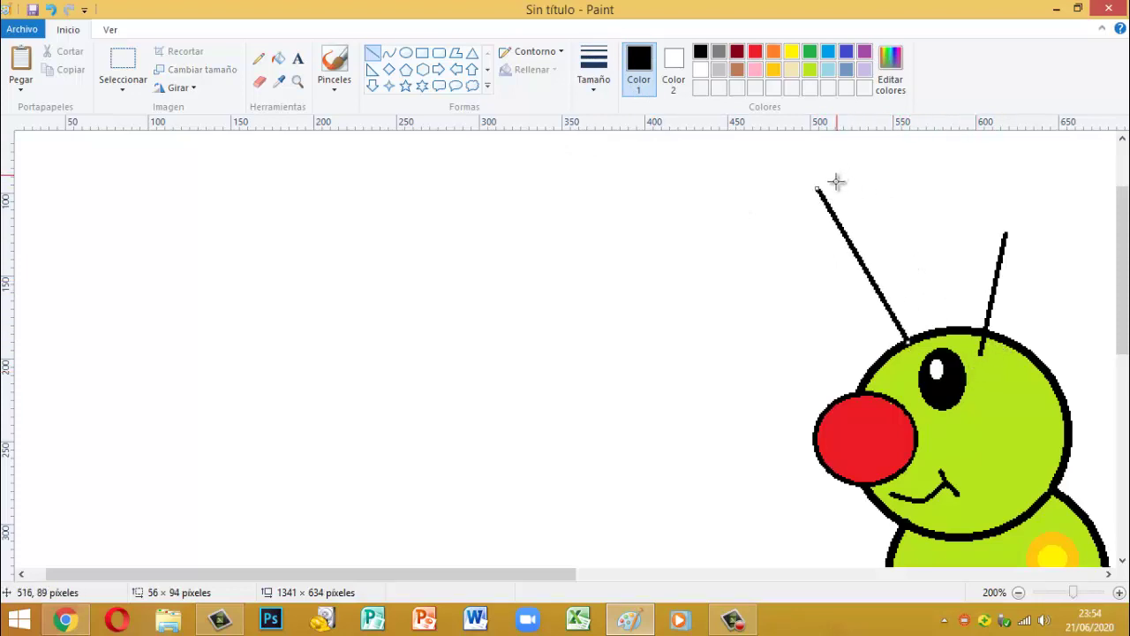
{"action": "left_click_drag", "start_coordinate": [819, 188], "coordinate": [873, 226]}
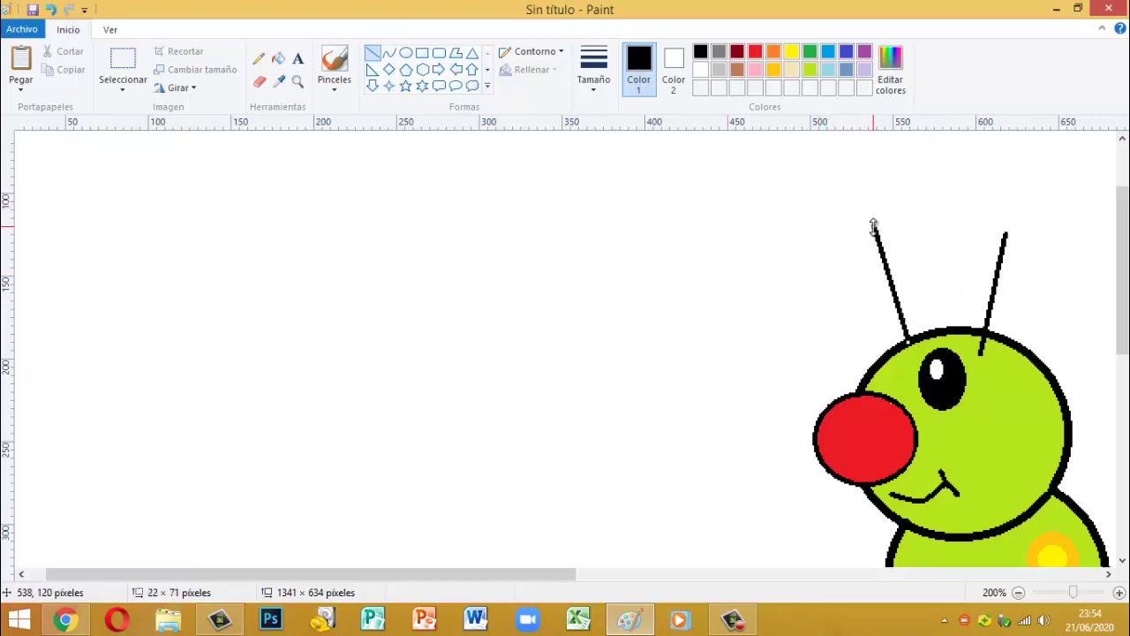
Draw a black oval of about 22 × 18 pixels at the tip of the left antenna
{"action": "left_click", "coordinate": [406, 52]}
{"action": "mouse_move", "coordinate": [848, 202]}
{"action": "left_mouse_down"}
{"action": "mouse_move", "coordinate": [882, 230]}
{"action": "mouse_move", "coordinate": [874, 221]}
{"action": "left_mouse_up"}
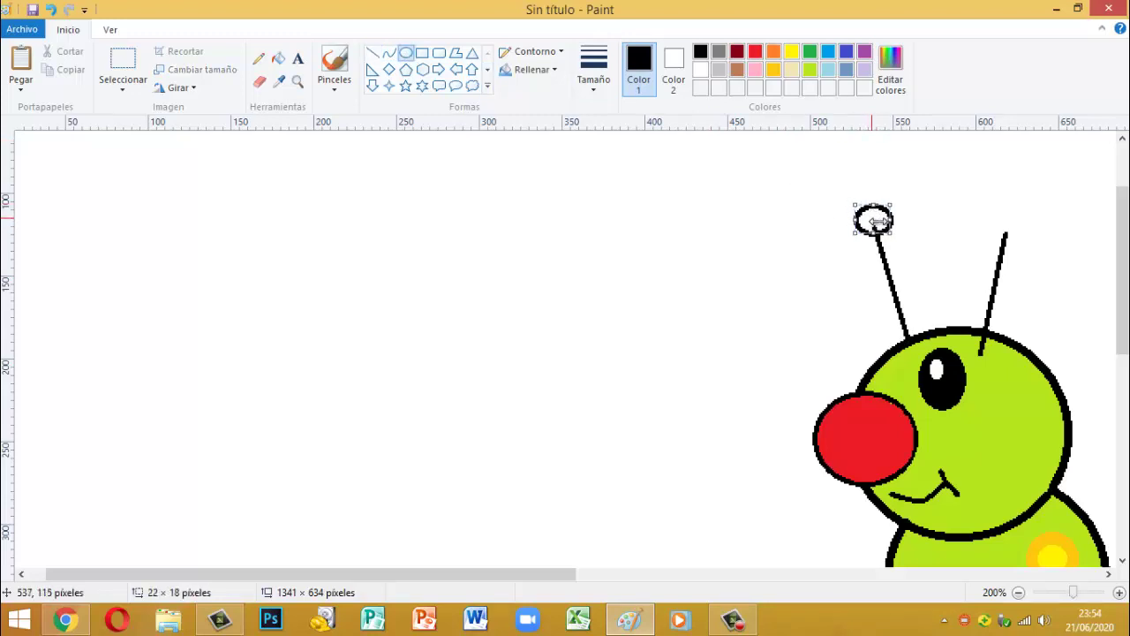
{"action": "left_click", "coordinate": [979, 219]}
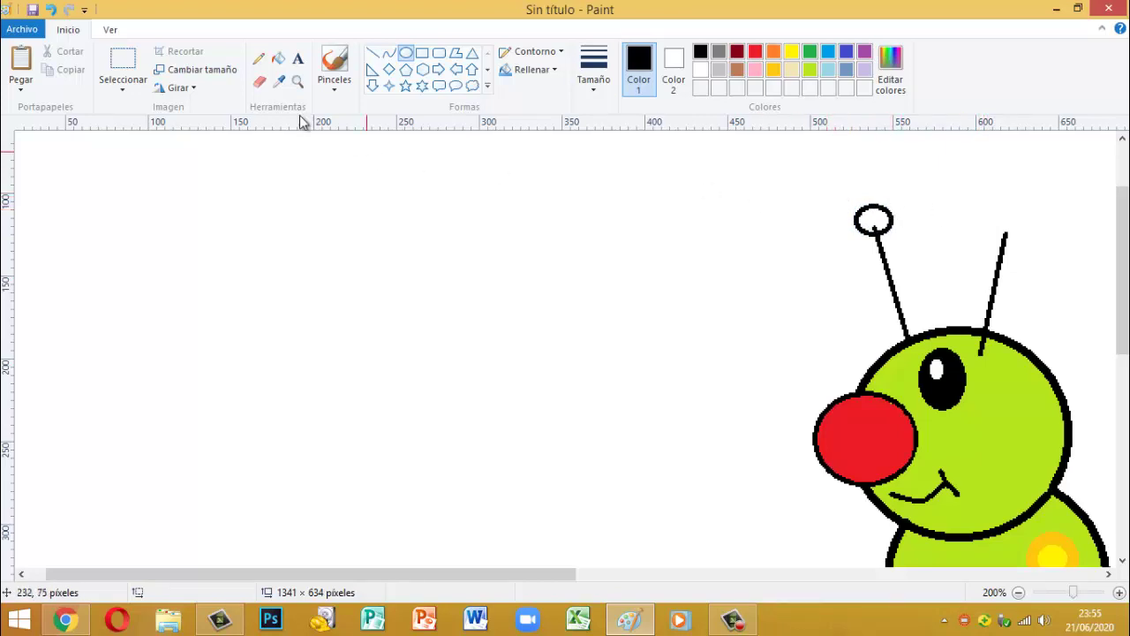
Copy the left antenna's tip oval and place the duplicate on the tip of the right antenna
{"action": "left_click", "coordinate": [128, 62]}
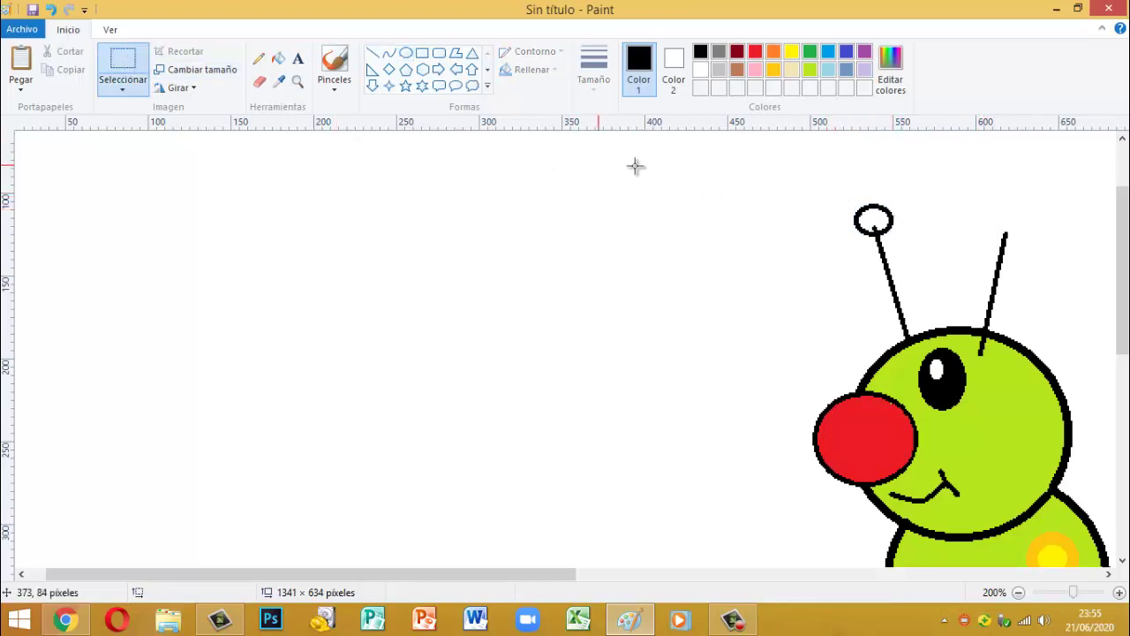
{"action": "left_click_drag", "start_coordinate": [843, 192], "coordinate": [897, 236]}
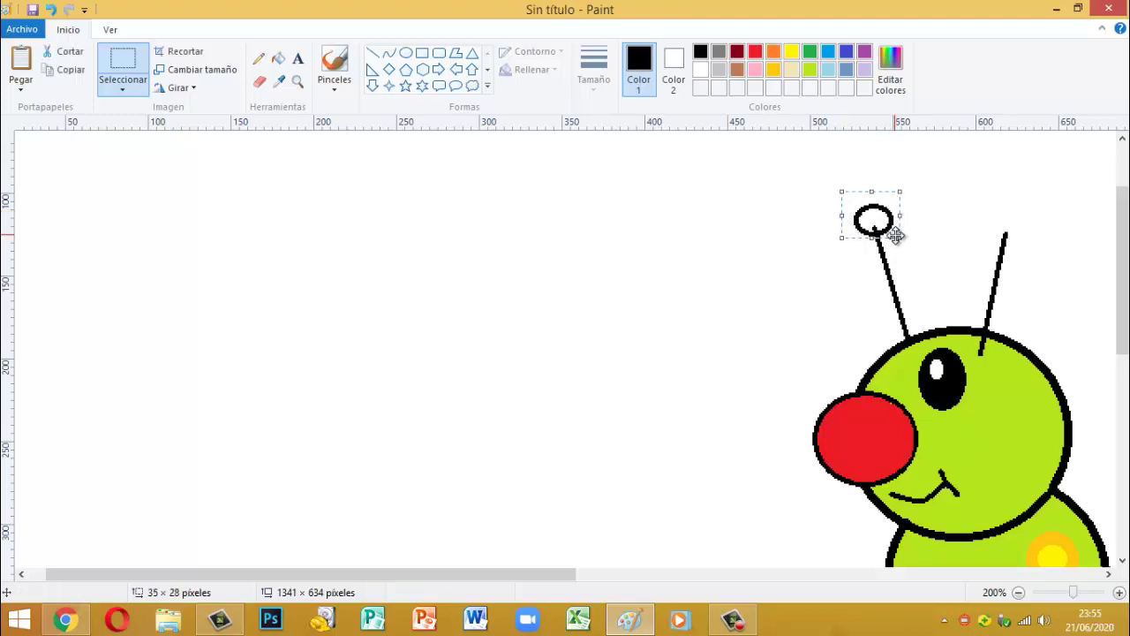
{"action": "key", "text": "ctrl+c"}
{"action": "key", "text": "ctrl+v"}
{"action": "left_click", "coordinate": [323, 197]}
{"action": "left_click_drag", "start_coordinate": [50, 164], "coordinate": [1007, 218]}
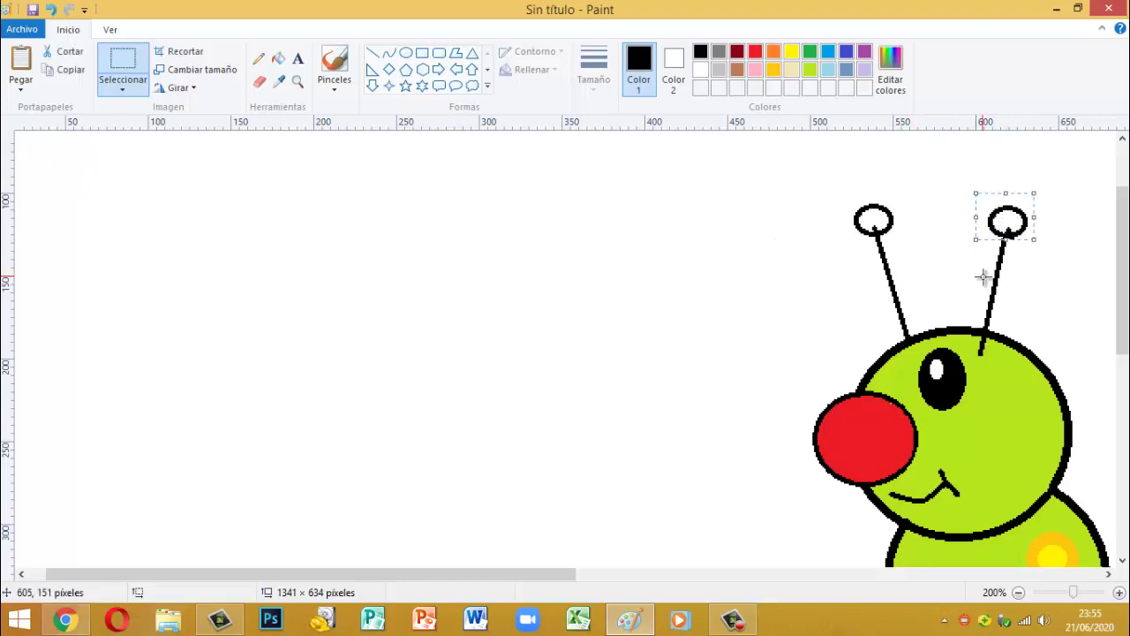
Fill both antenna tip ovals with lime green
{"action": "left_click", "coordinate": [810, 74]}
{"action": "left_click", "coordinate": [278, 58]}
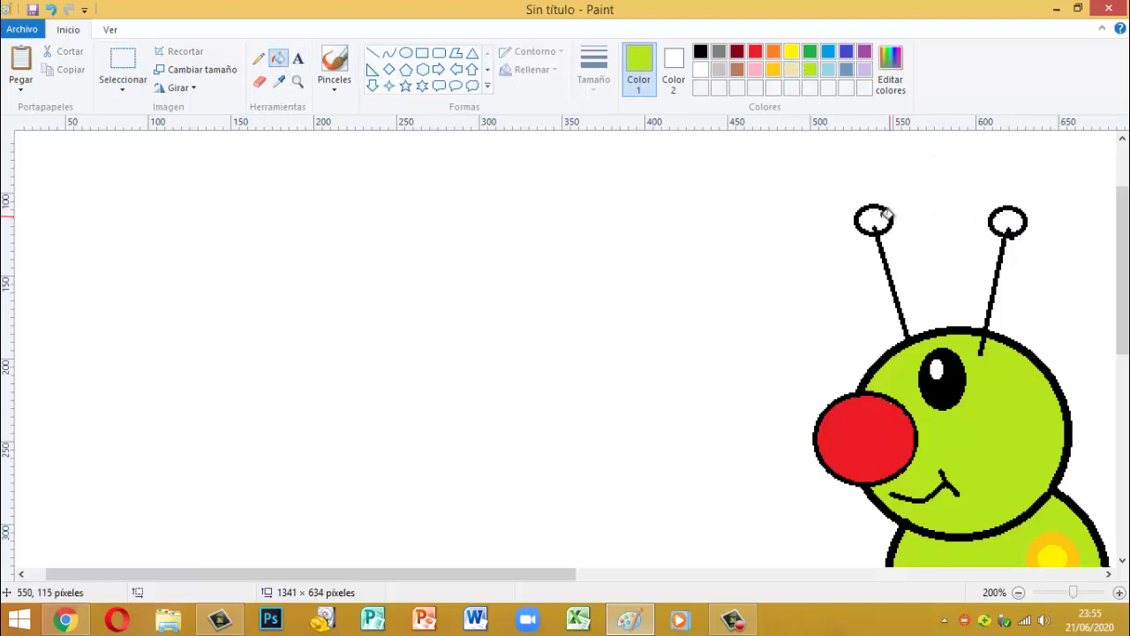
{"action": "left_click", "coordinate": [878, 217]}
{"action": "left_click", "coordinate": [1012, 219]}
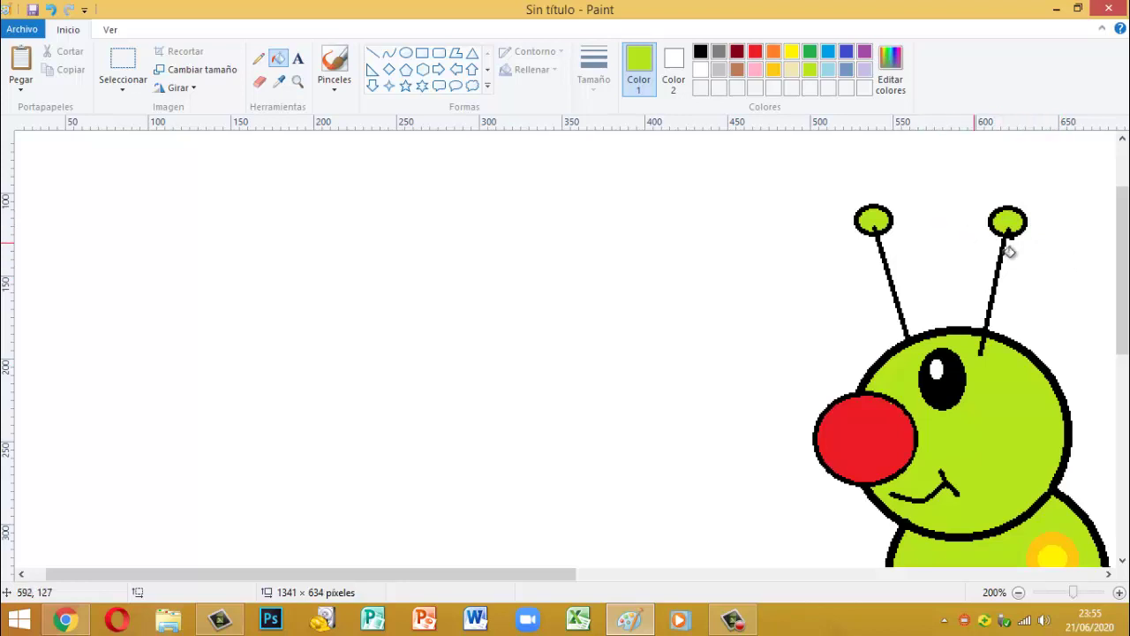
Draw a green curved stroke of about 32 × 45 pixels crossing the lower-left edge of the caterpillar's bottom front body circle
{"action": "left_click_drag", "start_coordinate": [1121, 316], "coordinate": [1121, 420]}
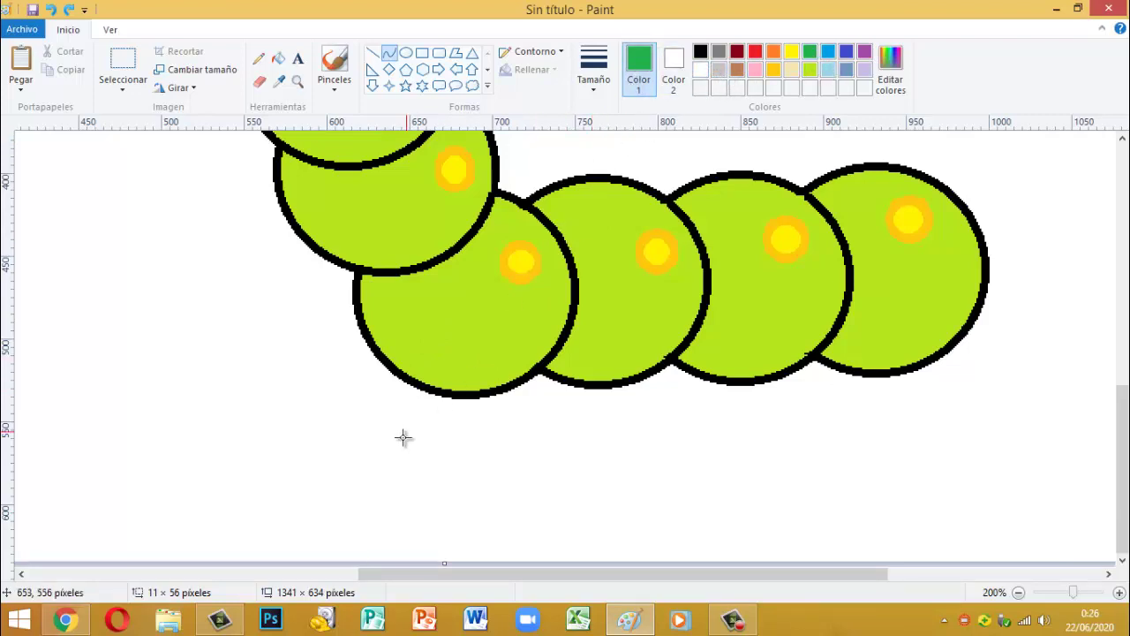
{"action": "left_click", "coordinate": [389, 53]}
{"action": "left_click_drag", "start_coordinate": [368, 415], "coordinate": [416, 372]}
{"action": "left_click", "coordinate": [418, 343]}
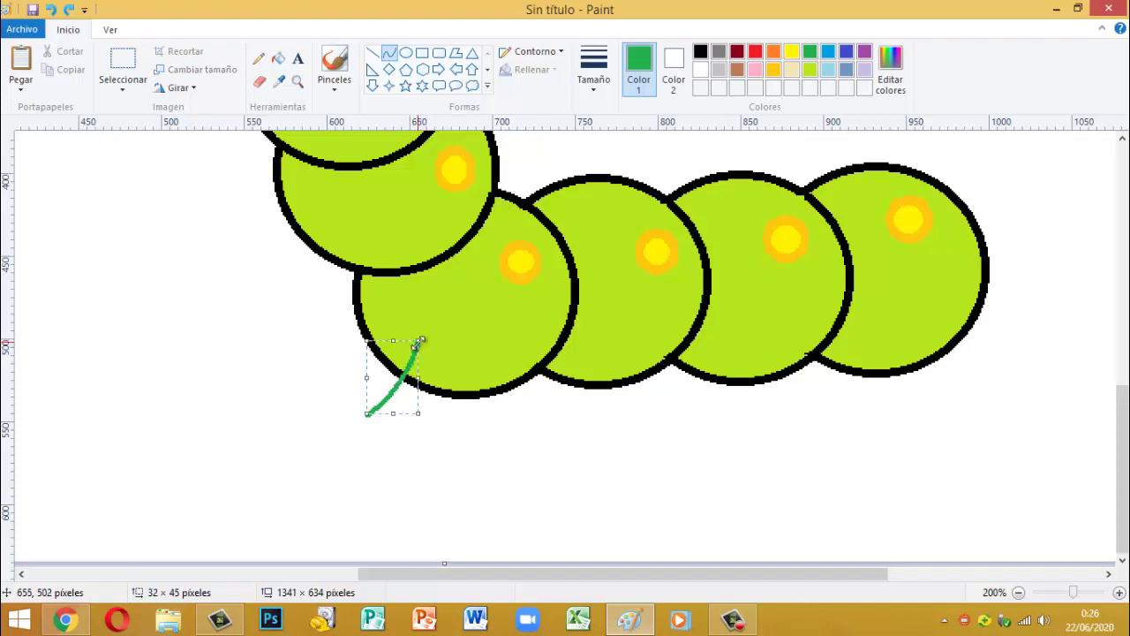
{"action": "left_click", "coordinate": [442, 416]}
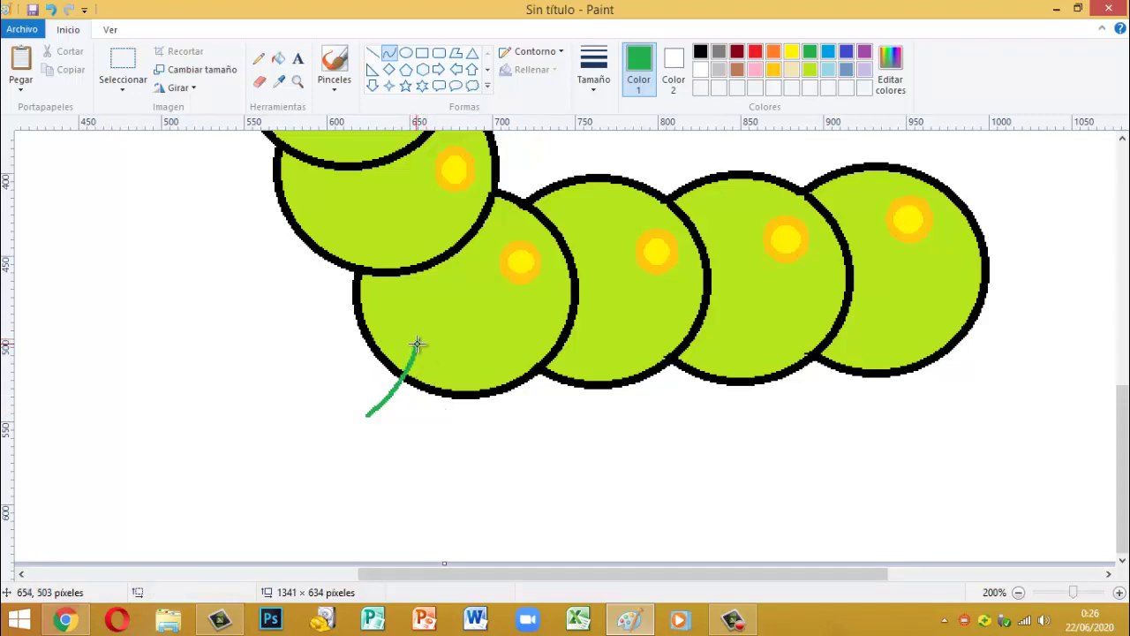
Continue the green zigzag with a descending curve from its peak and a rising curve of about 41 × 49 pixels
{"action": "mouse_move", "coordinate": [417, 342]}
{"action": "left_mouse_down"}
{"action": "mouse_move", "coordinate": [425, 420]}
{"action": "mouse_move", "coordinate": [448, 429]}
{"action": "mouse_move", "coordinate": [434, 426]}
{"action": "mouse_move", "coordinate": [500, 344]}
{"action": "left_mouse_up"}
{"action": "left_click_drag", "start_coordinate": [461, 388], "coordinate": [487, 399]}
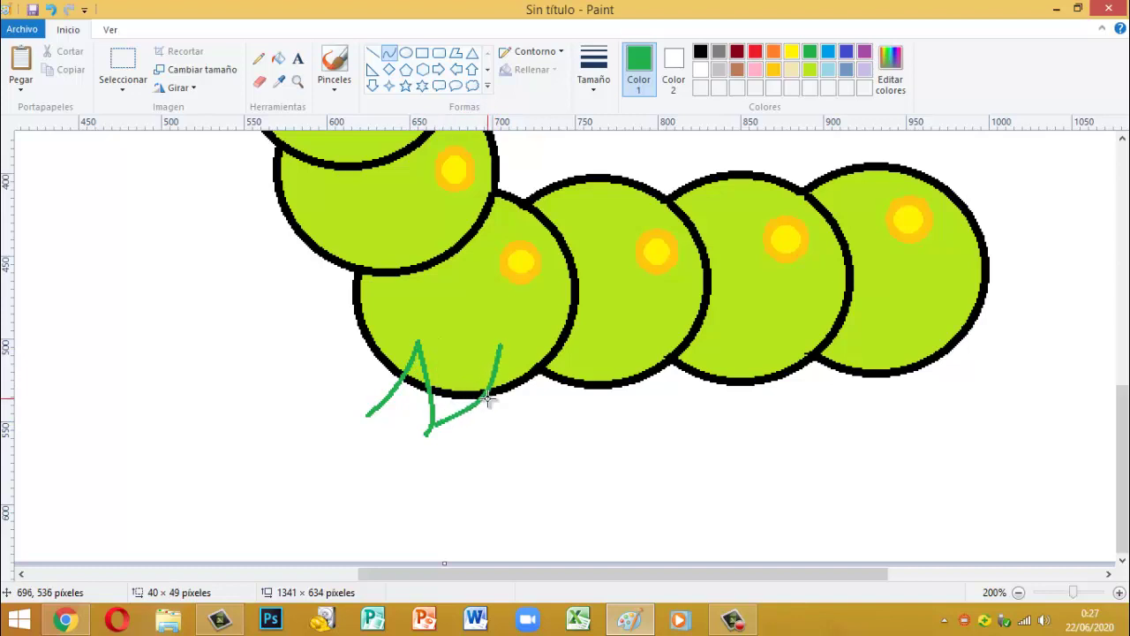
{"action": "left_click", "coordinate": [499, 350]}
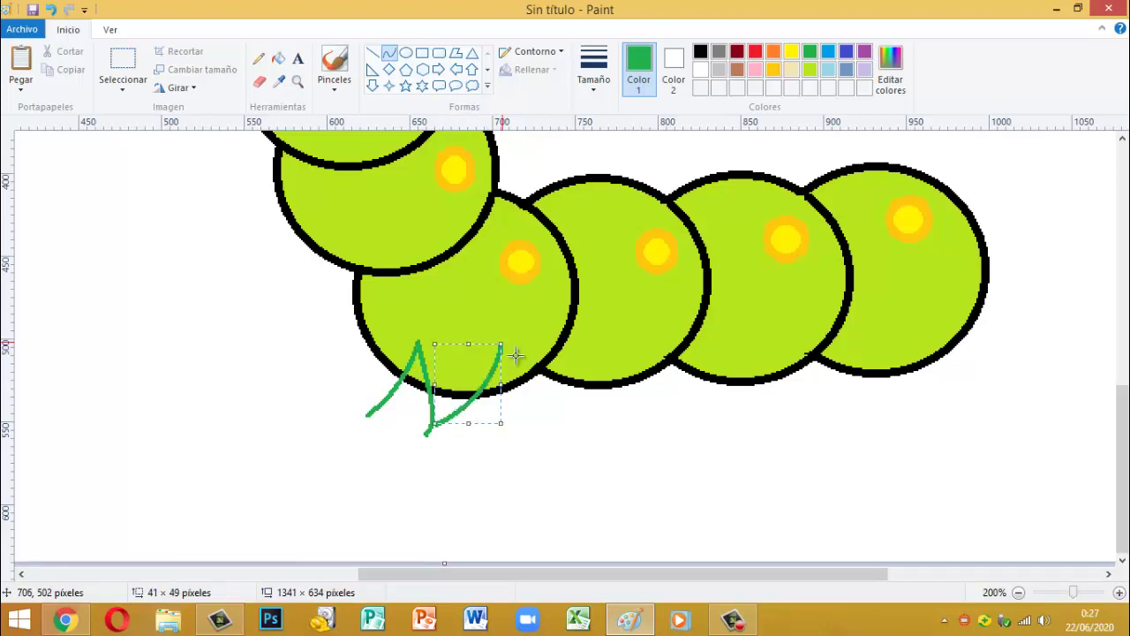
Continue the green zigzag from its second peak with a descending curve and a rising curve of about 53 × 43 pixels onto the second bottom circle
{"action": "left_click", "coordinate": [514, 362]}
{"action": "left_click_drag", "start_coordinate": [500, 346], "coordinate": [597, 362]}
{"action": "left_click", "coordinate": [520, 430]}
{"action": "left_click", "coordinate": [507, 426]}
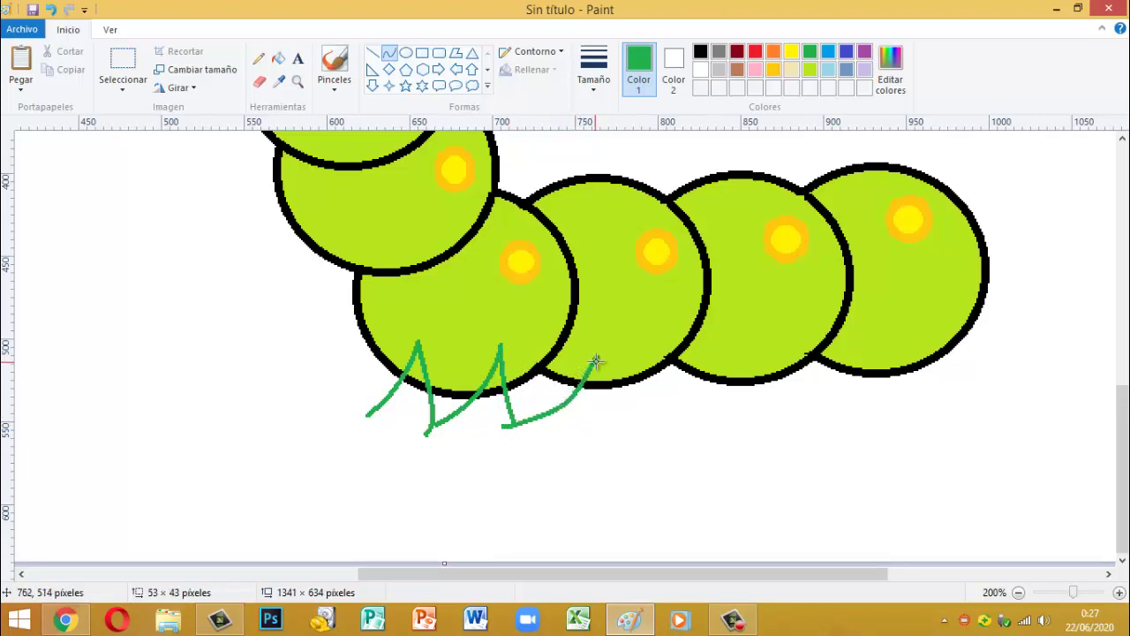
Add a descending green curve and a rising one of about 39 × 44 pixels ending where the second and third bottom circles meet
{"action": "left_click_drag", "start_coordinate": [600, 408], "coordinate": [685, 348]}
{"action": "left_click", "coordinate": [638, 404]}
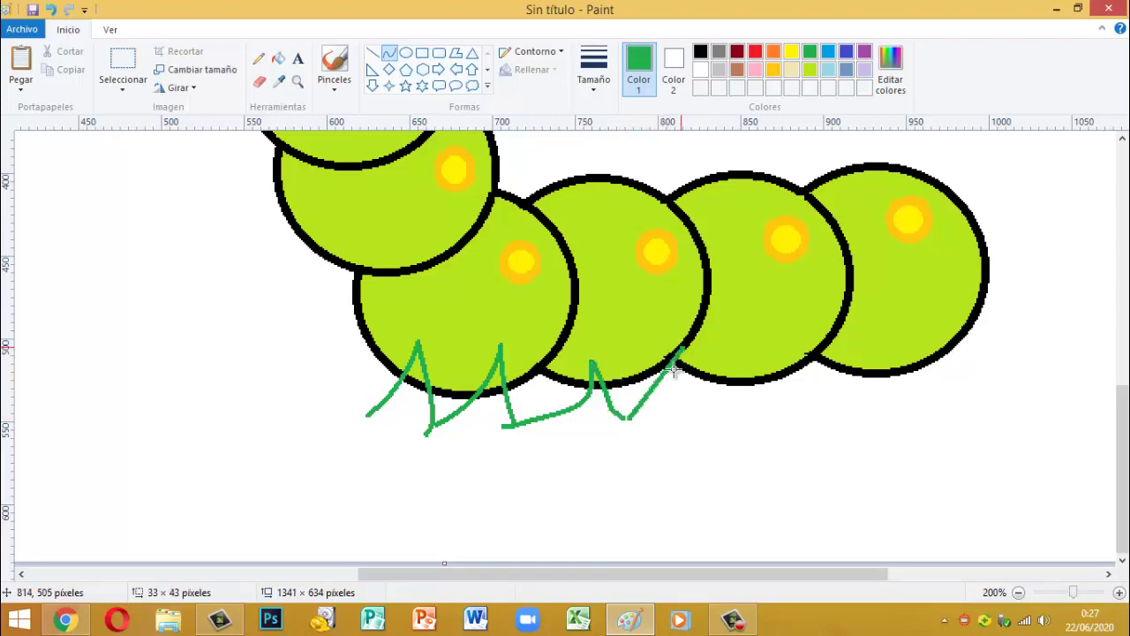
{"action": "mouse_move", "coordinate": [633, 415]}
{"action": "left_mouse_down"}
{"action": "mouse_move", "coordinate": [624, 422]}
{"action": "mouse_move", "coordinate": [642, 416]}
{"action": "mouse_move", "coordinate": [632, 421]}
{"action": "left_mouse_up"}
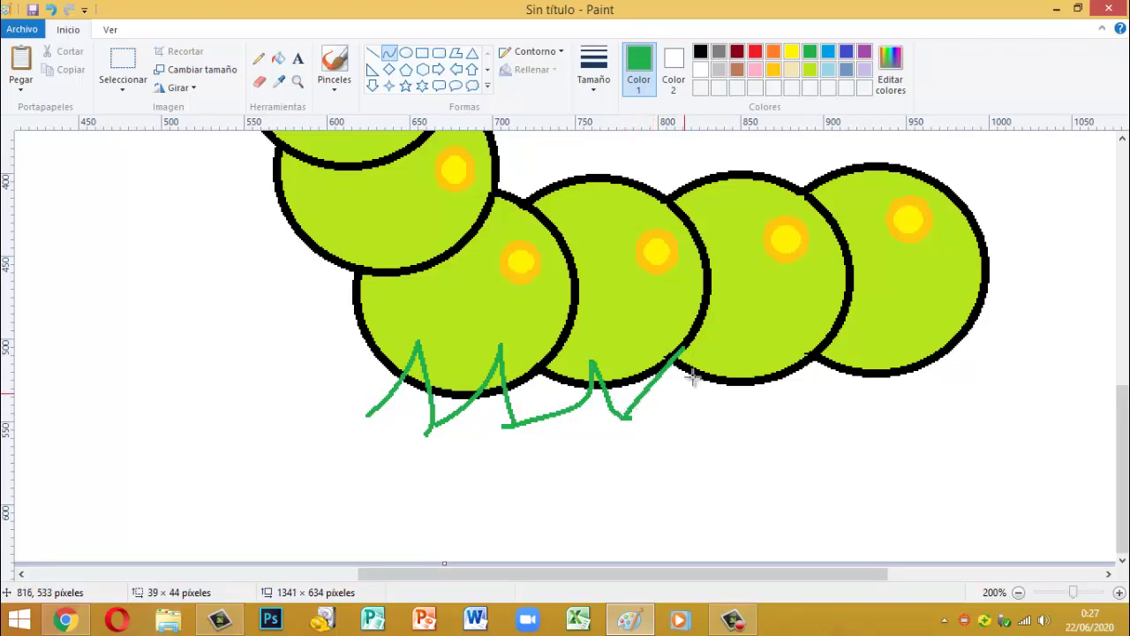
{"action": "left_click_drag", "start_coordinate": [687, 353], "coordinate": [651, 412]}
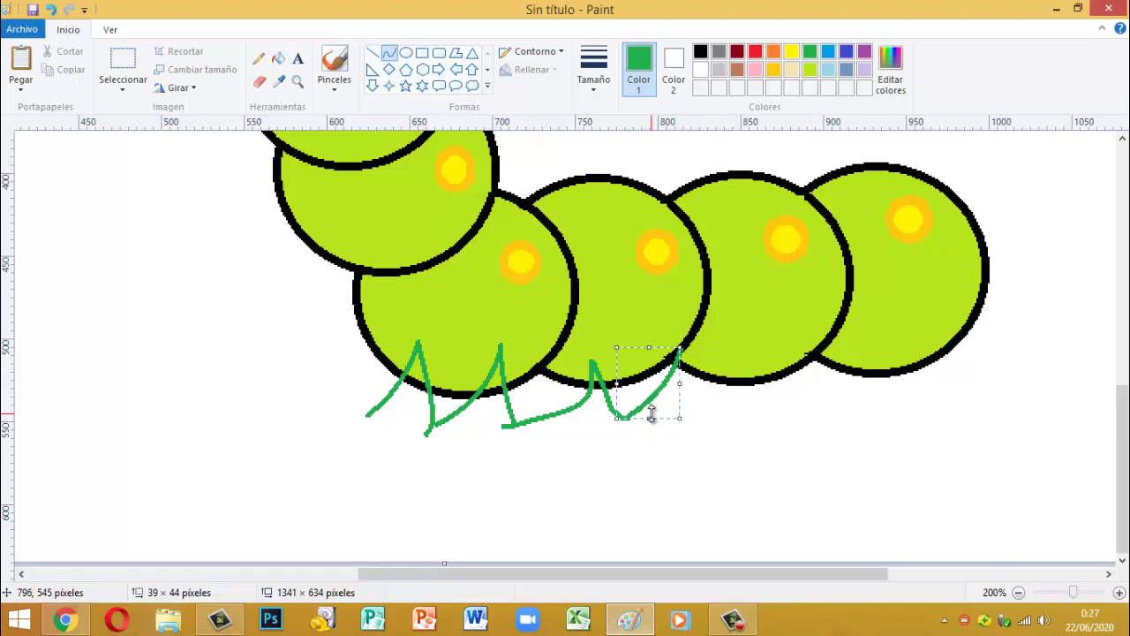
{"action": "left_click", "coordinate": [695, 397]}
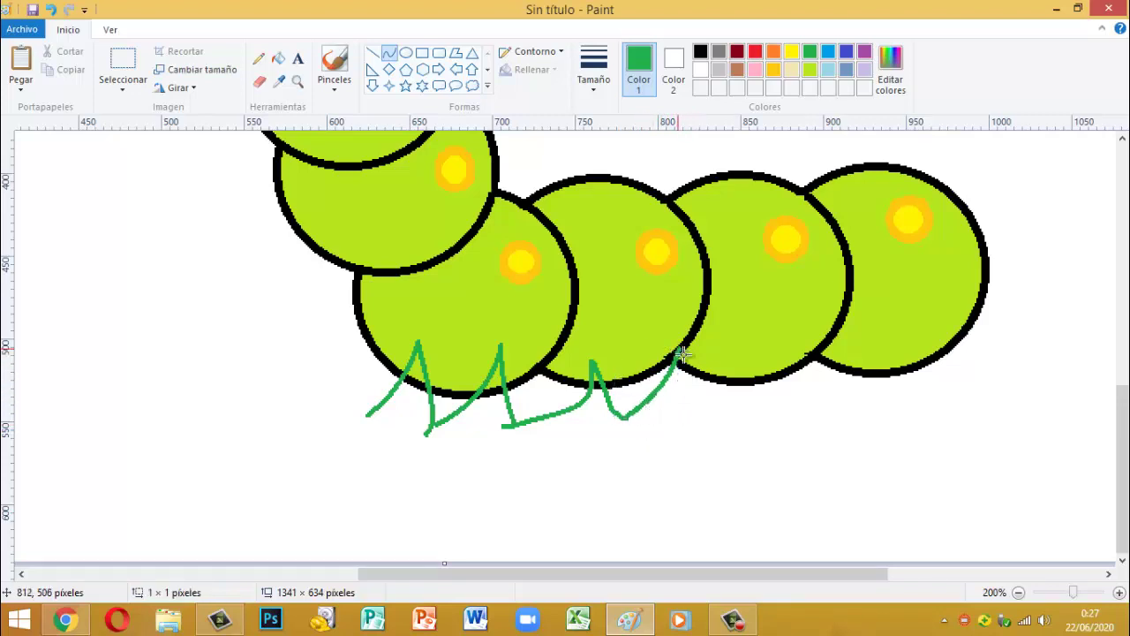
Extend the zigzag under the third bottom circle with a descending curve of about 14 × 42 pixels and a rising curve of about 50 × 41 pixels
{"action": "mouse_move", "coordinate": [683, 353]}
{"action": "left_mouse_down"}
{"action": "mouse_move", "coordinate": [685, 421]}
{"action": "mouse_move", "coordinate": [700, 398]}
{"action": "left_mouse_up"}
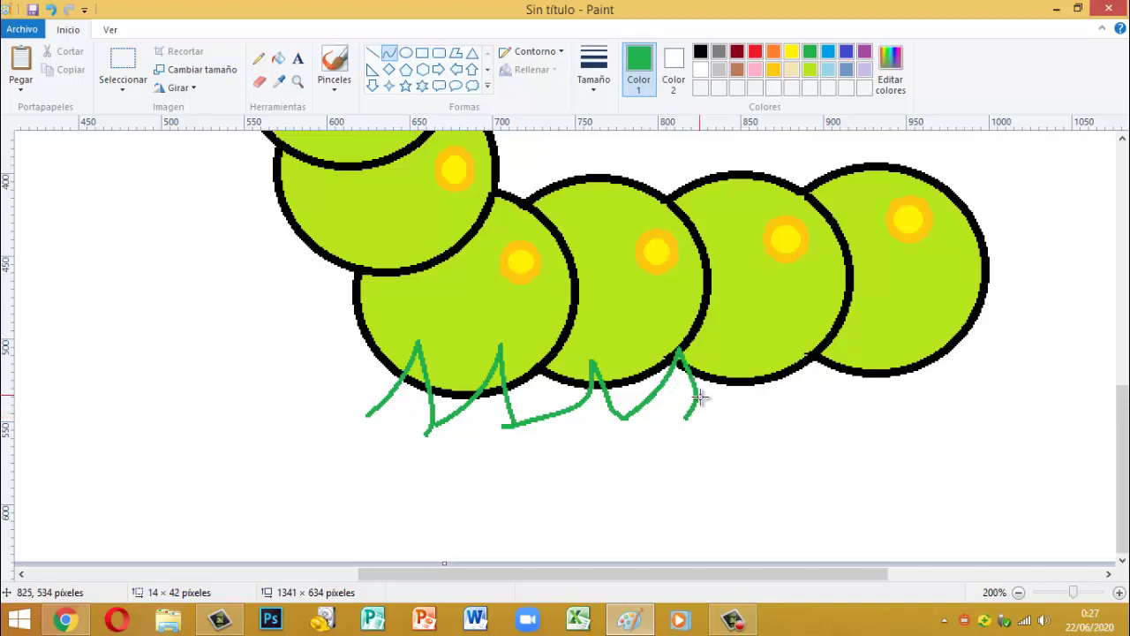
{"action": "left_click", "coordinate": [693, 411]}
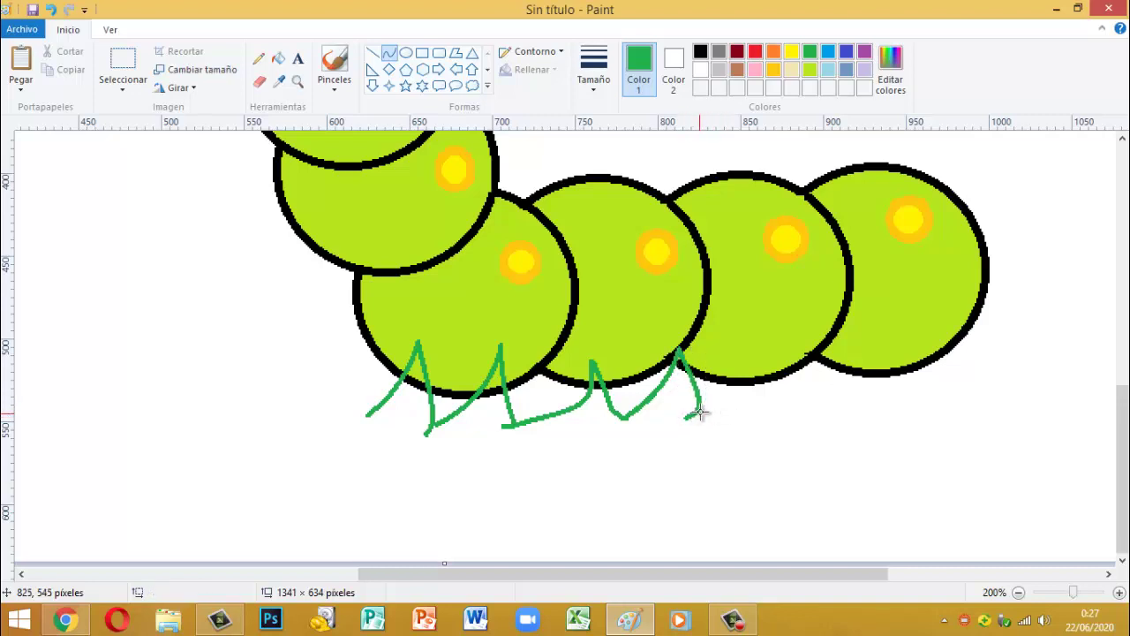
{"action": "left_click_drag", "start_coordinate": [694, 410], "coordinate": [780, 343]}
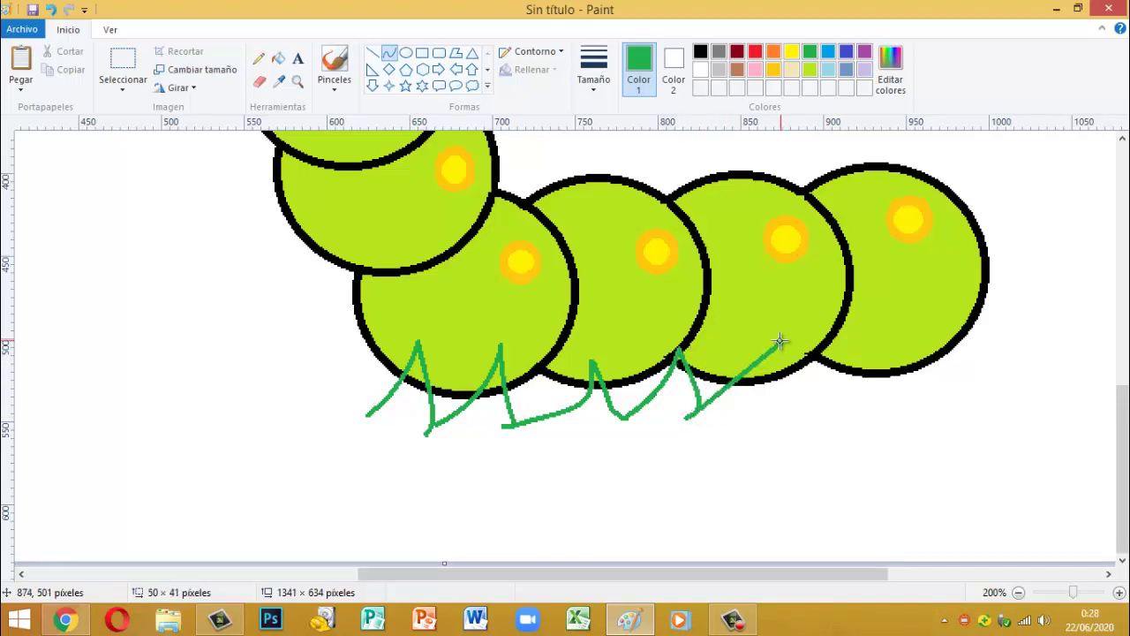
{"action": "left_click_drag", "start_coordinate": [731, 379], "coordinate": [756, 395]}
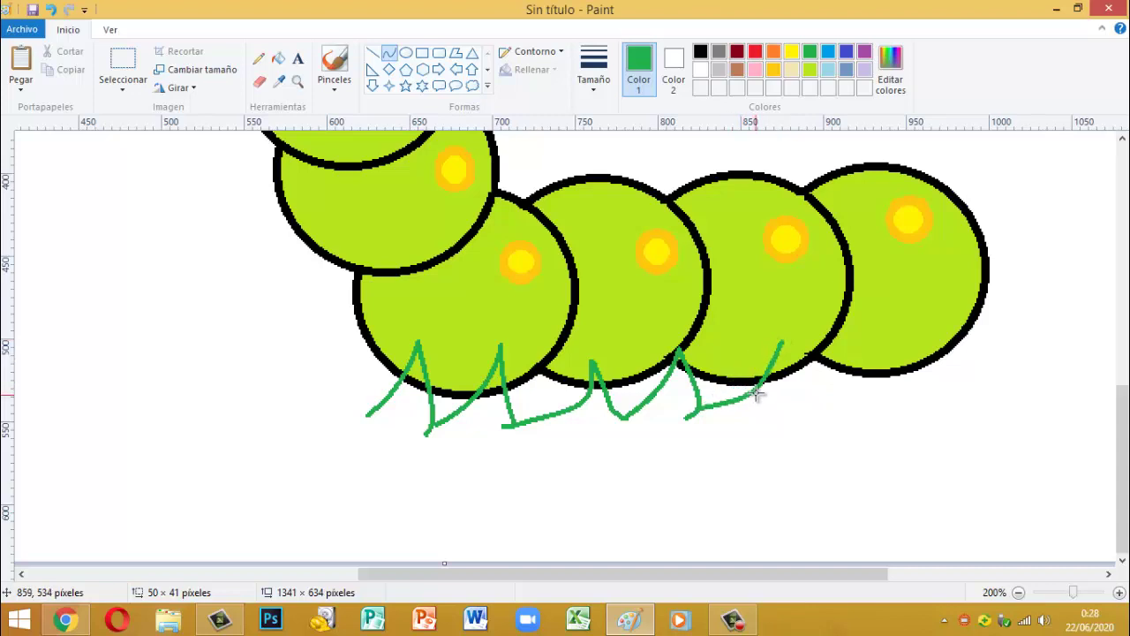
{"action": "left_click", "coordinate": [781, 343]}
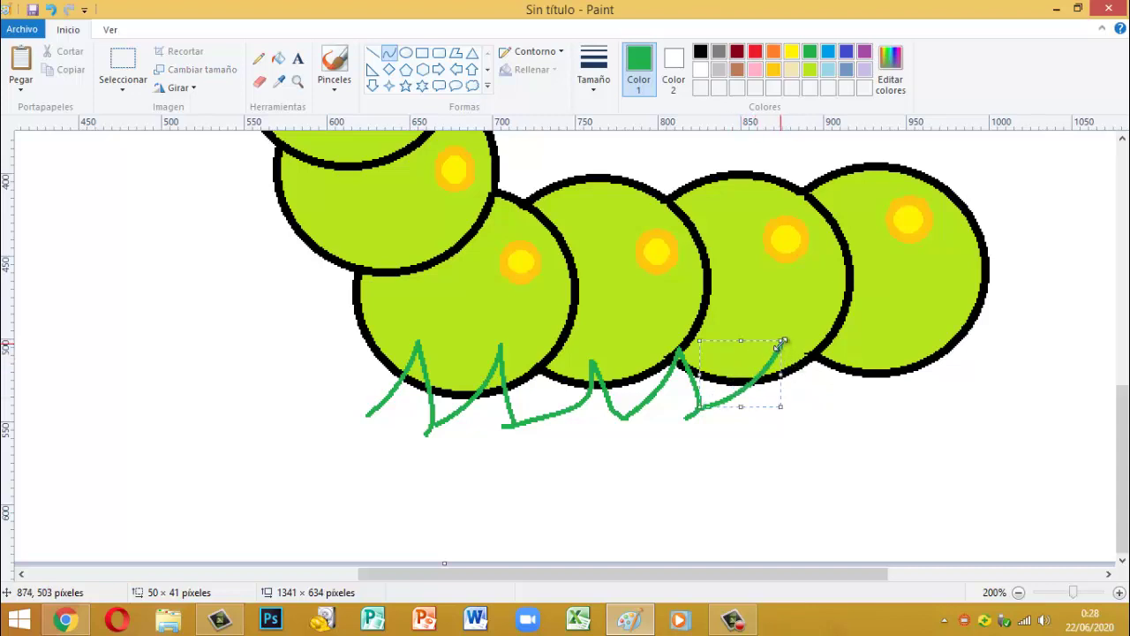
{"action": "left_click", "coordinate": [795, 360]}
Finish the zigzag with a descending curve, a rising curve of about 44 × 46 pixels onto the last circle, and a closing descending curve
{"action": "mouse_move", "coordinate": [780, 344]}
{"action": "left_mouse_down"}
{"action": "mouse_move", "coordinate": [787, 413]}
{"action": "mouse_move", "coordinate": [801, 396]}
{"action": "mouse_move", "coordinate": [820, 416]}
{"action": "mouse_move", "coordinate": [807, 411]}
{"action": "mouse_move", "coordinate": [877, 333]}
{"action": "mouse_move", "coordinate": [861, 382]}
{"action": "left_mouse_up"}
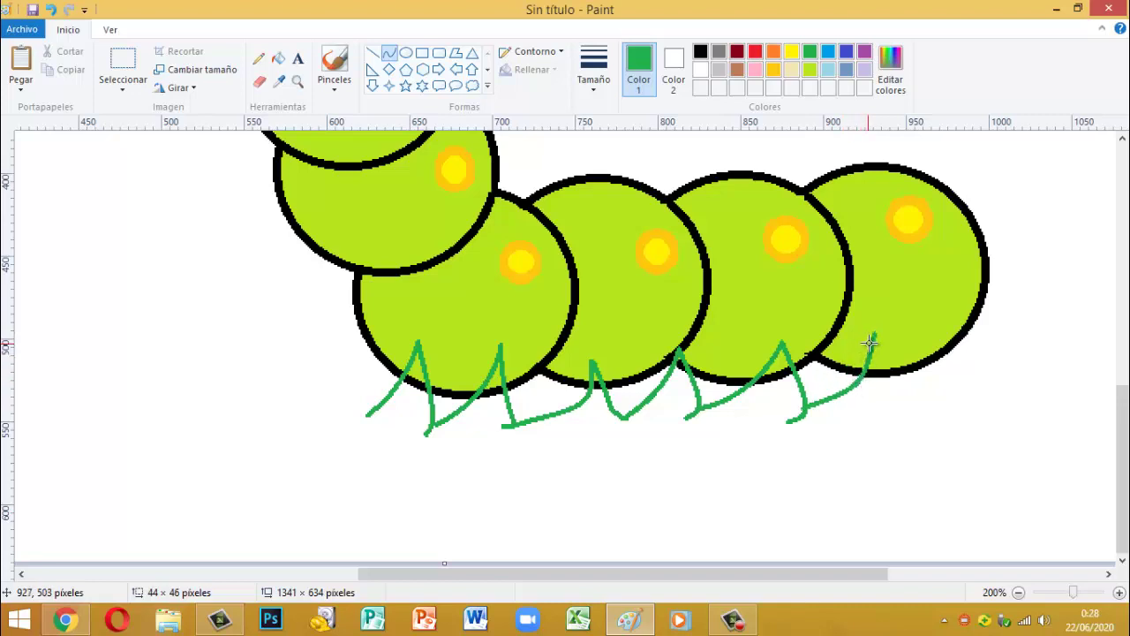
{"action": "left_click_drag", "start_coordinate": [869, 343], "coordinate": [847, 391]}
{"action": "left_click_drag", "start_coordinate": [873, 338], "coordinate": [886, 425]}
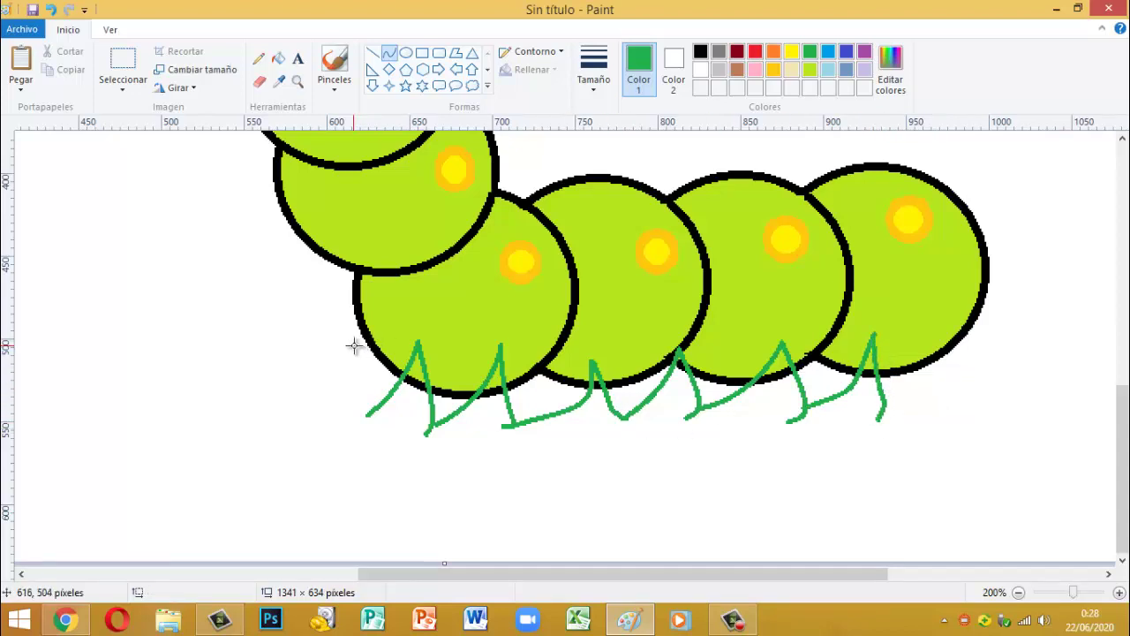
Draw a green outward-bulging curve of about 76 × 69 pixels from the bottom front circle's left edge down to the lower left
{"action": "left_click_drag", "start_coordinate": [356, 323], "coordinate": [232, 433]}
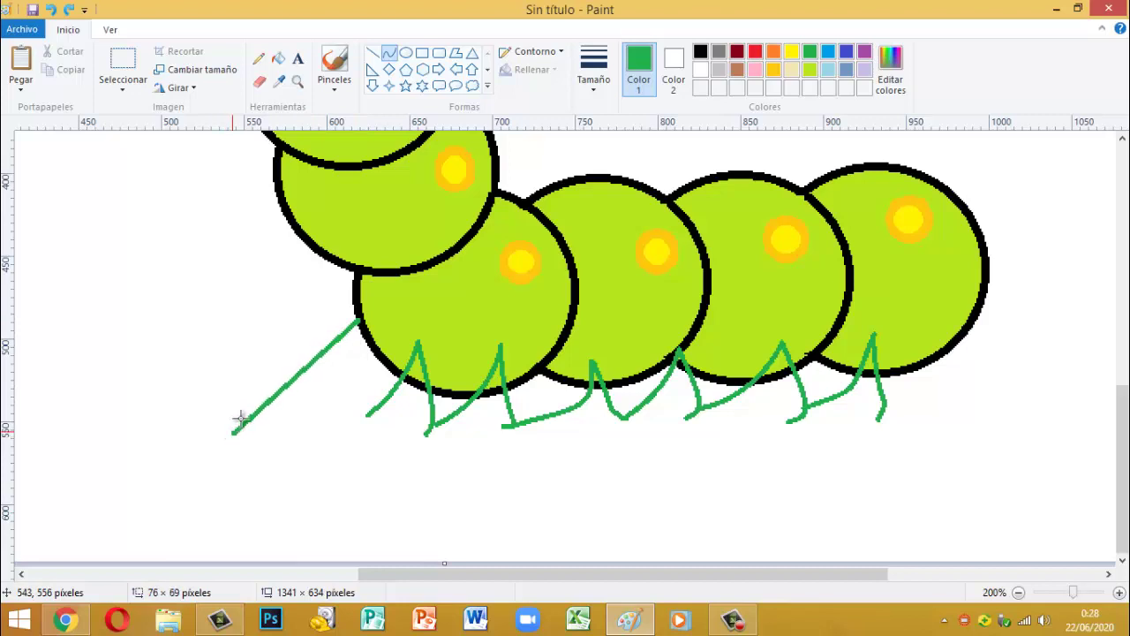
{"action": "left_click_drag", "start_coordinate": [290, 391], "coordinate": [244, 421]}
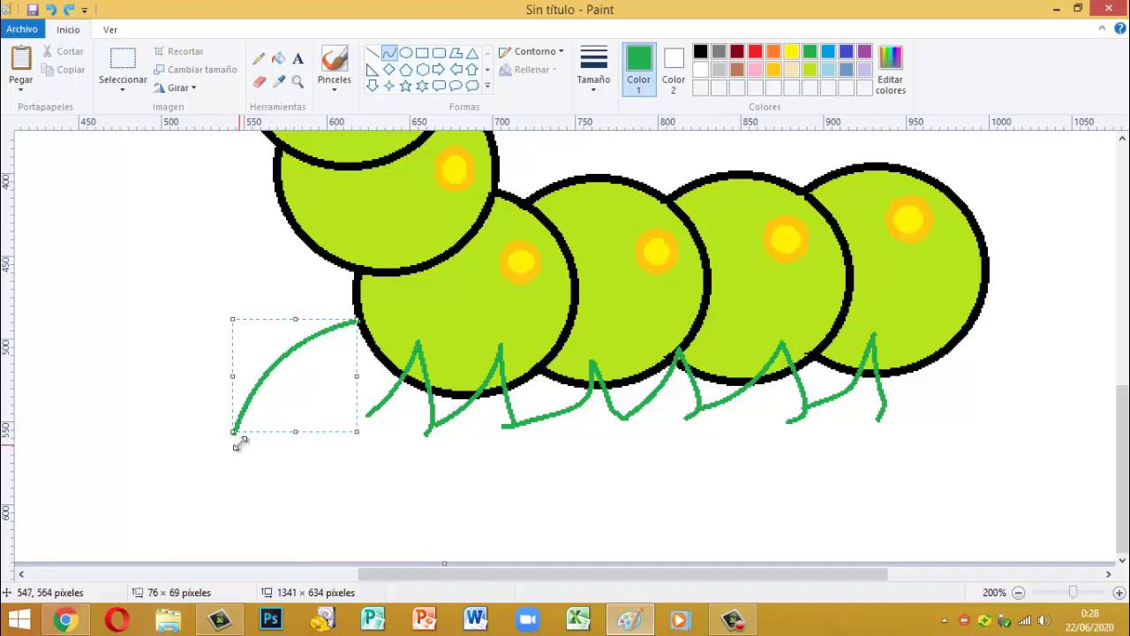
{"action": "left_click", "coordinate": [239, 444]}
Draw a sagging green curve about 480 pixels wide beneath the caterpillar, starting at the lower end of the left curve
{"action": "left_click_drag", "start_coordinate": [237, 432], "coordinate": [1029, 465]}
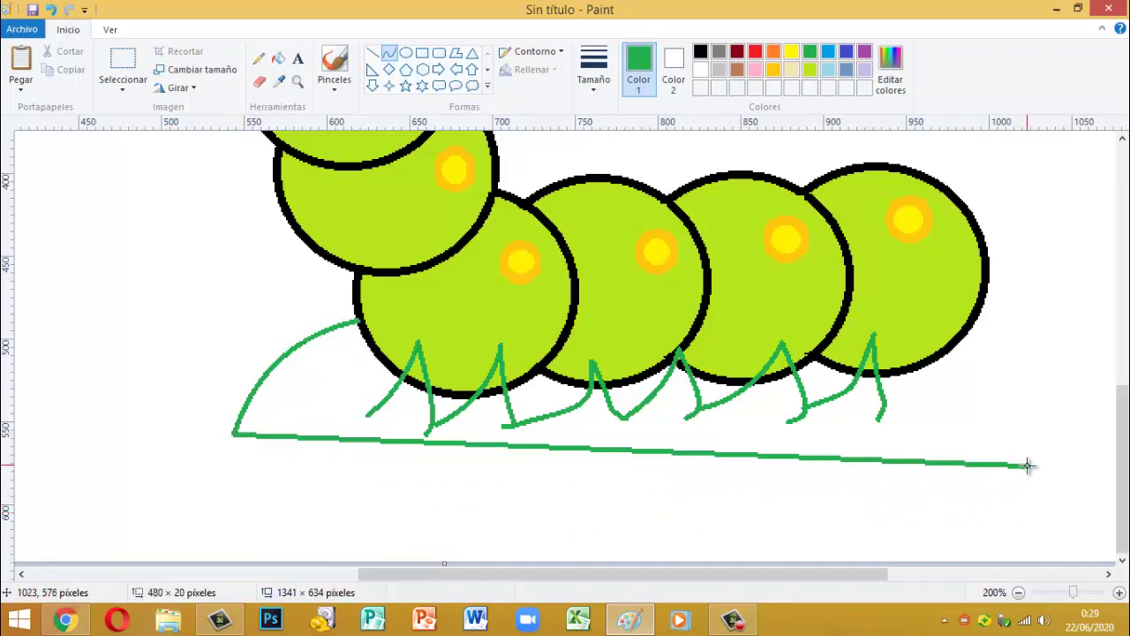
{"action": "left_click_drag", "start_coordinate": [600, 449], "coordinate": [601, 512]}
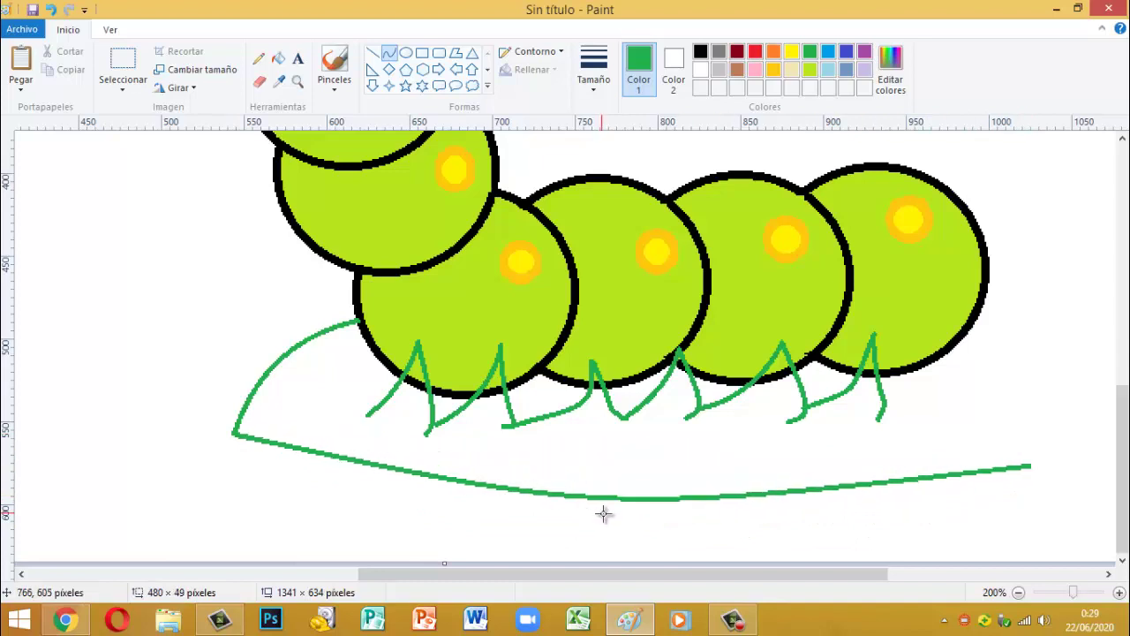
{"action": "left_click_drag", "start_coordinate": [1047, 446], "coordinate": [748, 476]}
{"action": "left_click", "coordinate": [1047, 467]}
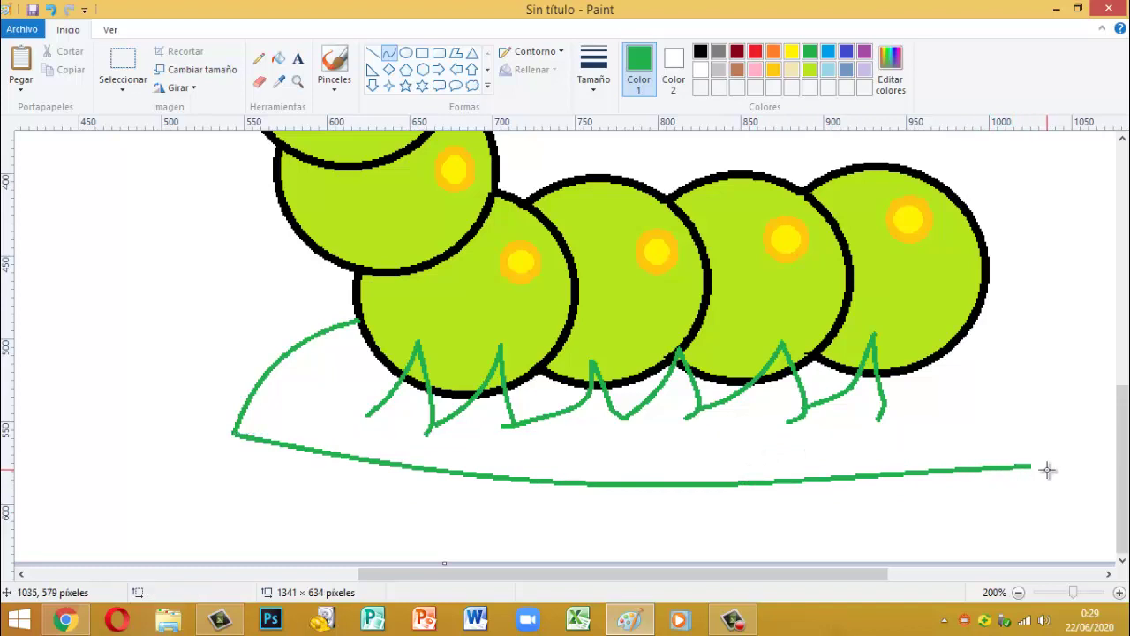
Close the mound outline with a green outward-bulging curve of about 56 × 84 pixels from the base curve's right end up to the last circle
{"action": "left_click_drag", "start_coordinate": [1030, 466], "coordinate": [967, 332]}
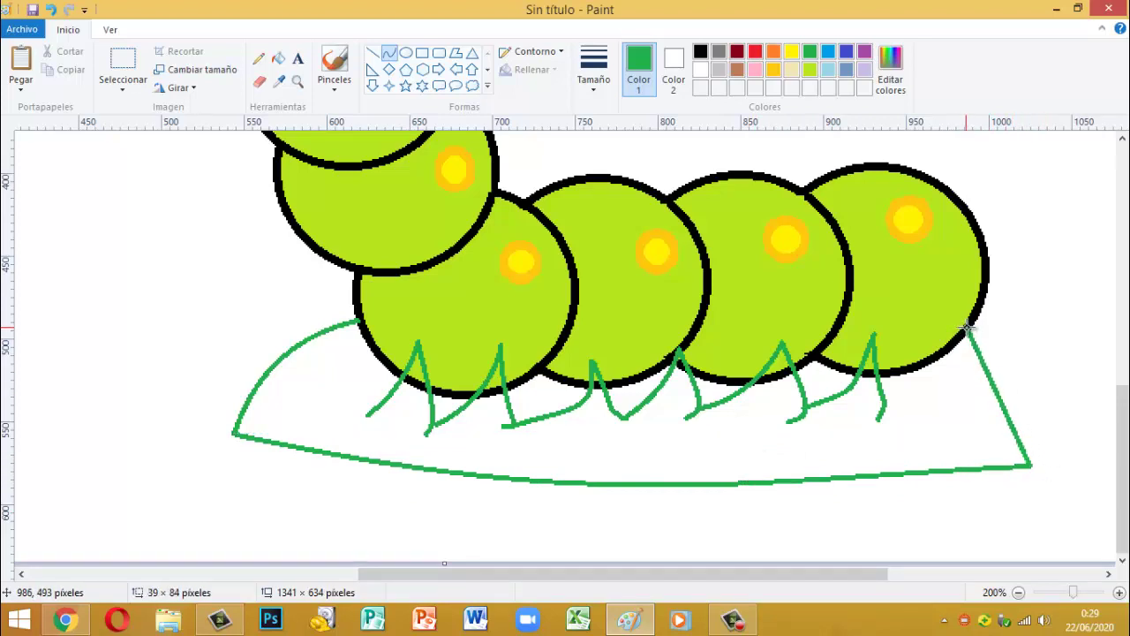
{"action": "left_click_drag", "start_coordinate": [1000, 376], "coordinate": [1058, 371]}
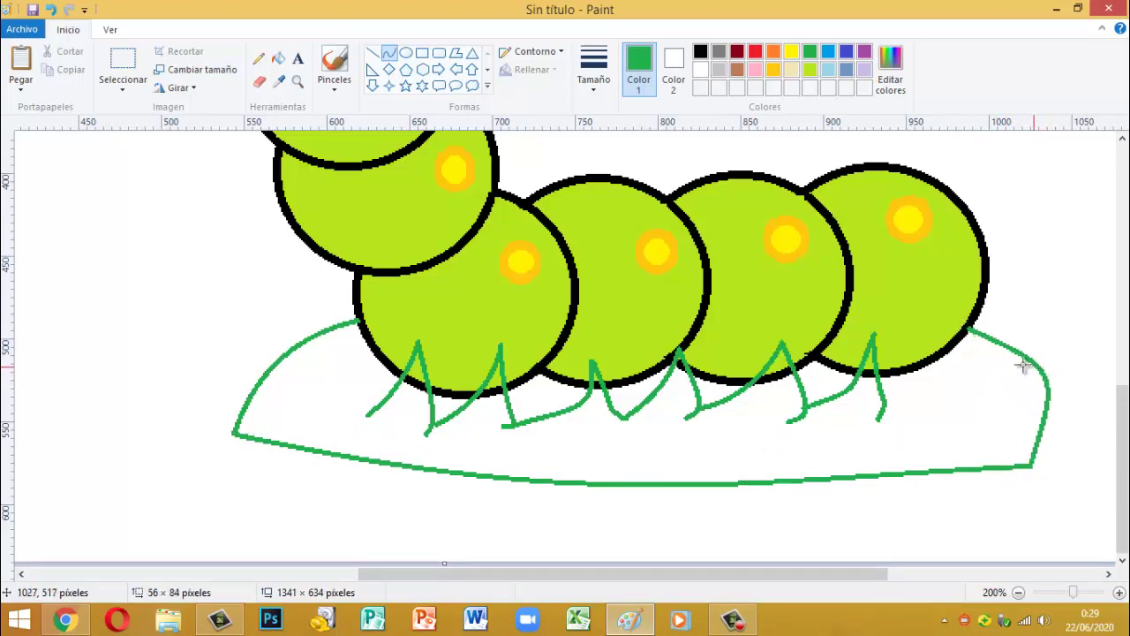
{"action": "left_click_drag", "start_coordinate": [999, 342], "coordinate": [1048, 333]}
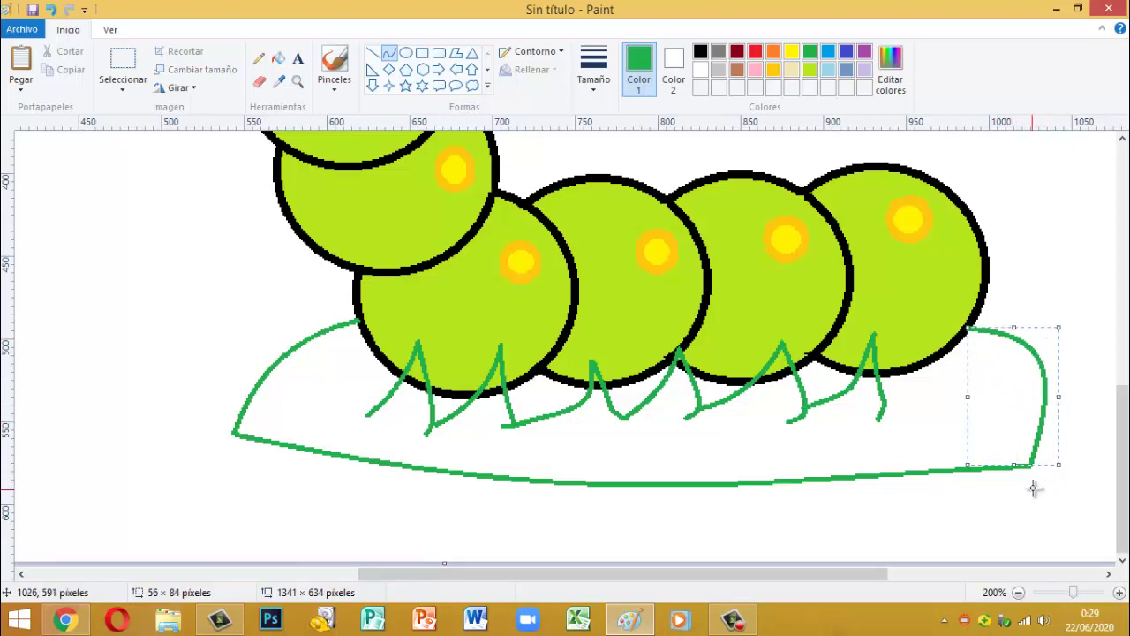
{"action": "left_click", "coordinate": [1059, 501]}
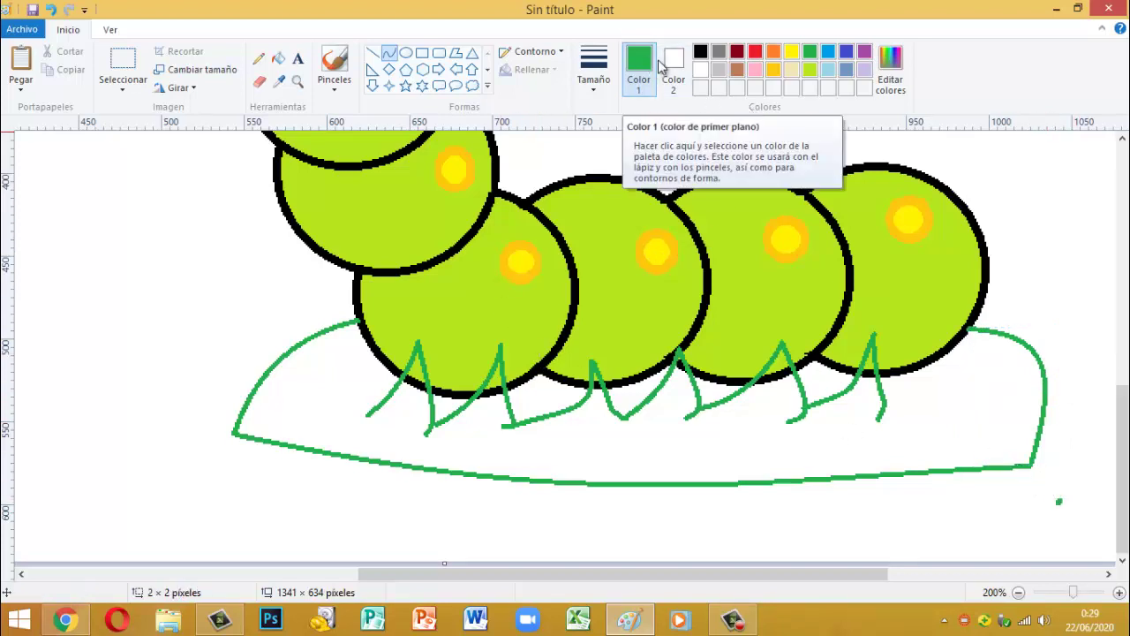
Fill the outlined mound and the white gaps between the zigzag strokes and the body circles with lime green
{"action": "left_click", "coordinate": [811, 70]}
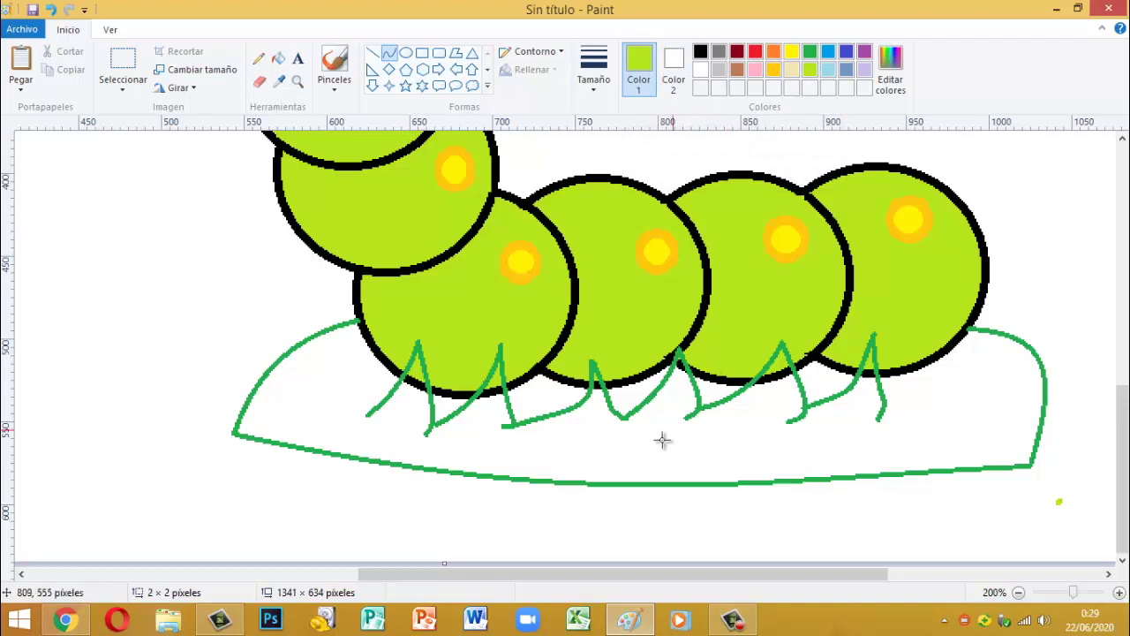
{"action": "left_click", "coordinate": [278, 58]}
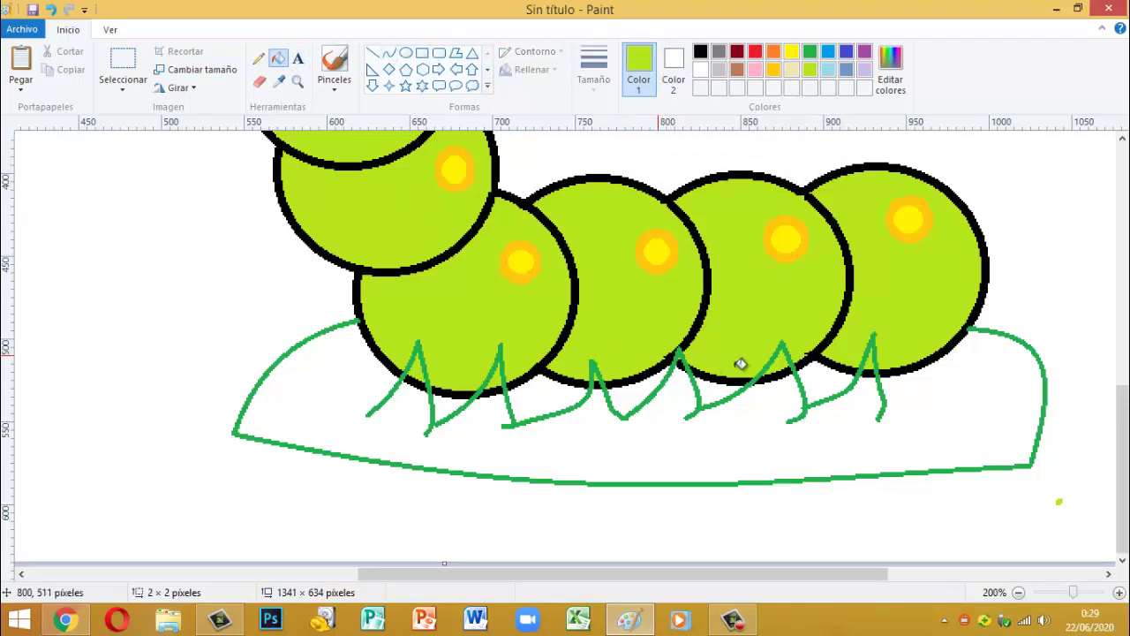
{"action": "left_click", "coordinate": [793, 453]}
{"action": "left_click", "coordinate": [544, 400]}
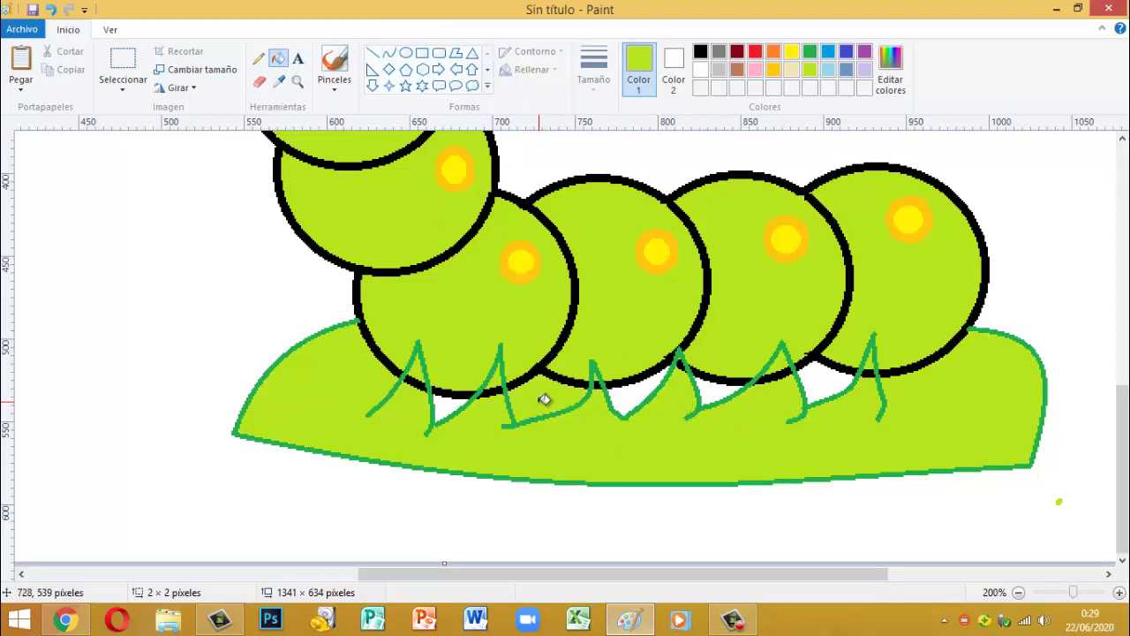
{"action": "left_click", "coordinate": [632, 397]}
{"action": "left_click", "coordinate": [720, 391]}
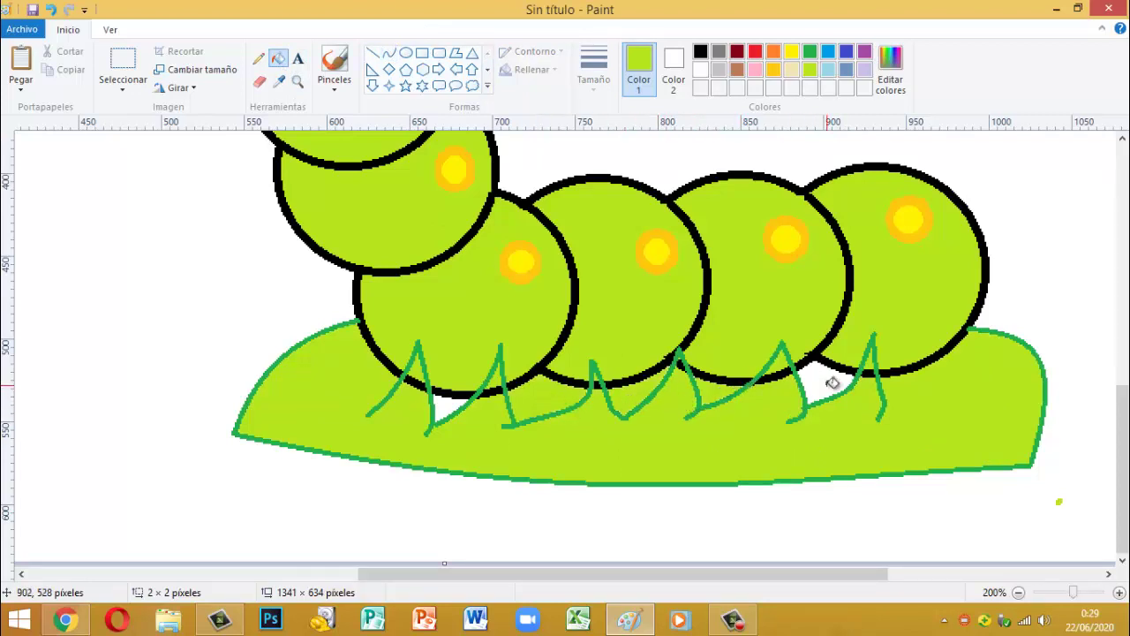
{"action": "left_click", "coordinate": [828, 386]}
{"action": "left_click", "coordinate": [447, 401]}
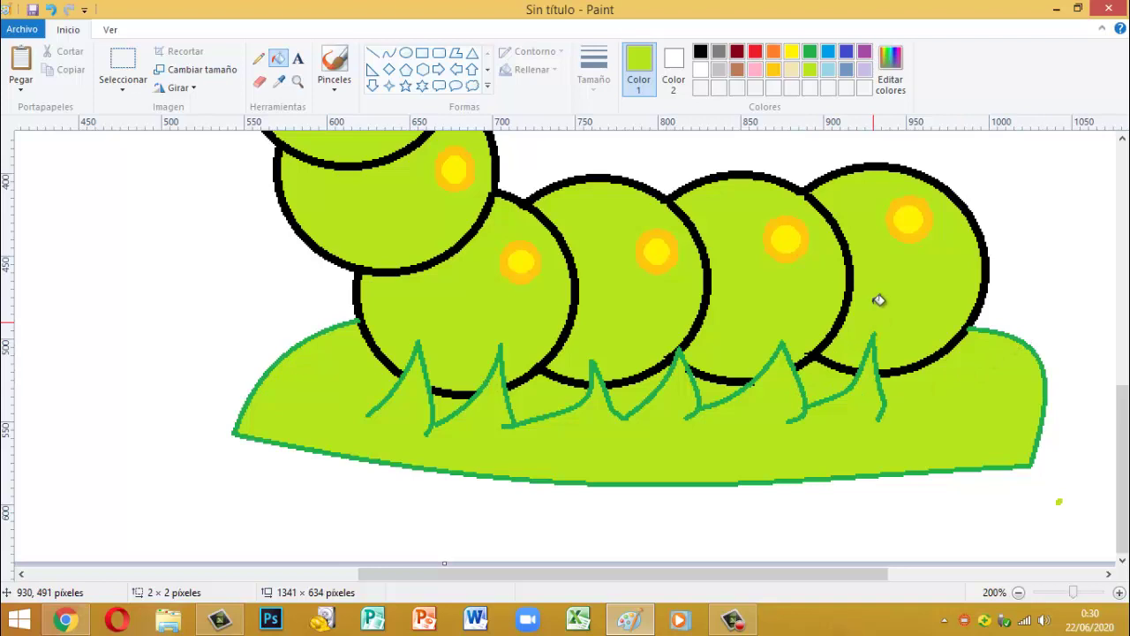
Draw a nearly horizontal green line of about 589 × 5 pixels from the canvas's left edge to the caterpillar's third circle from the head
{"action": "left_click", "coordinate": [1018, 593]}
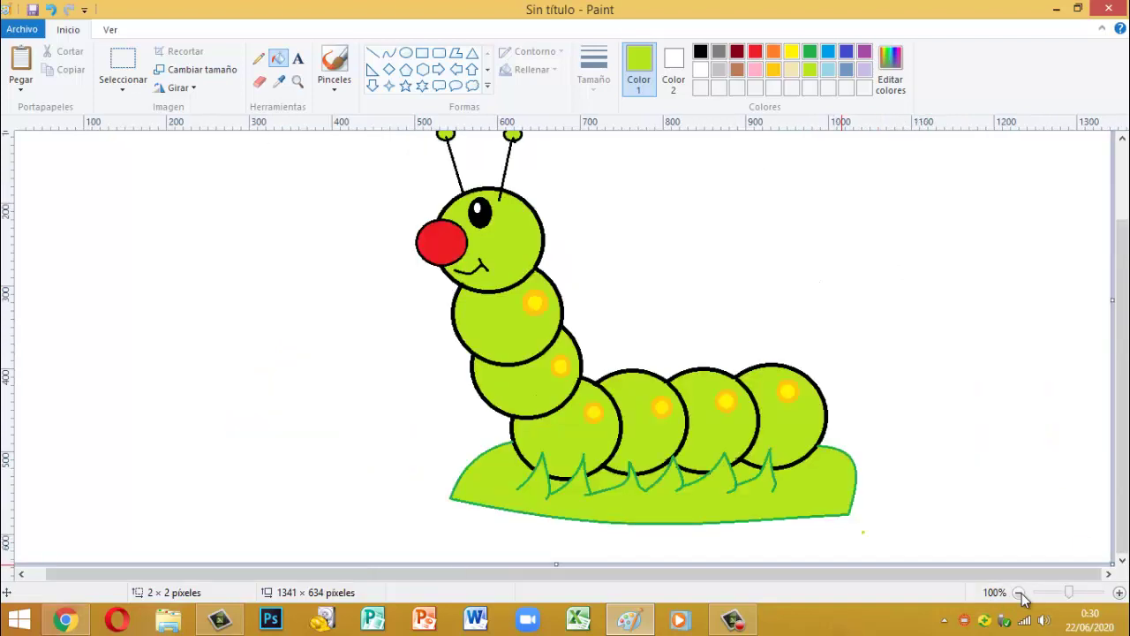
{"action": "left_click", "coordinate": [1018, 593]}
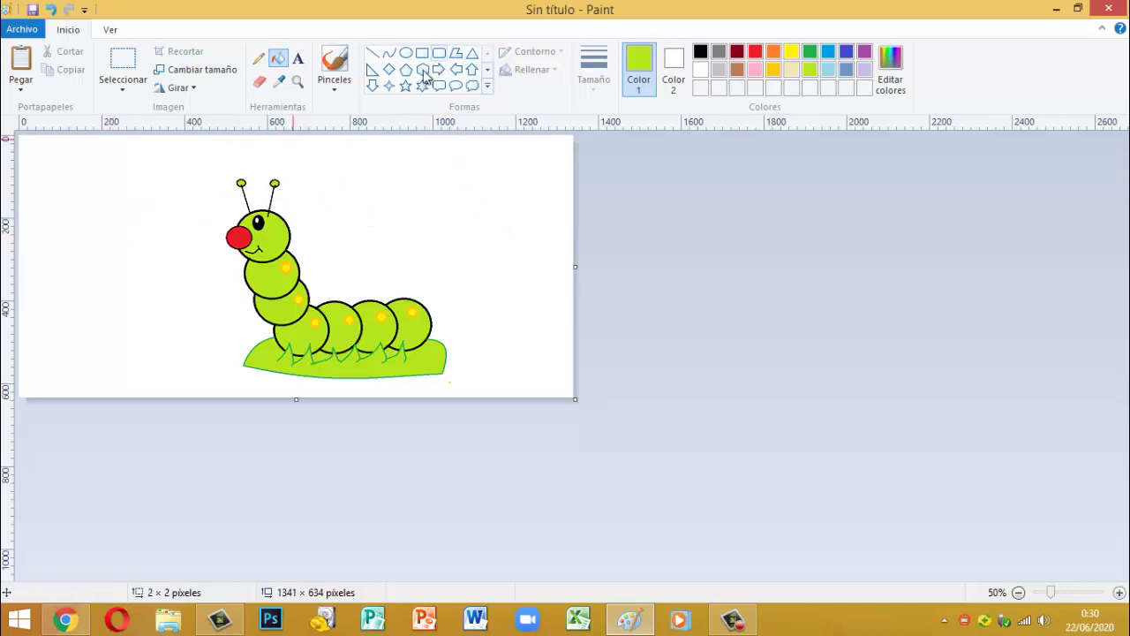
{"action": "left_click", "coordinate": [375, 60]}
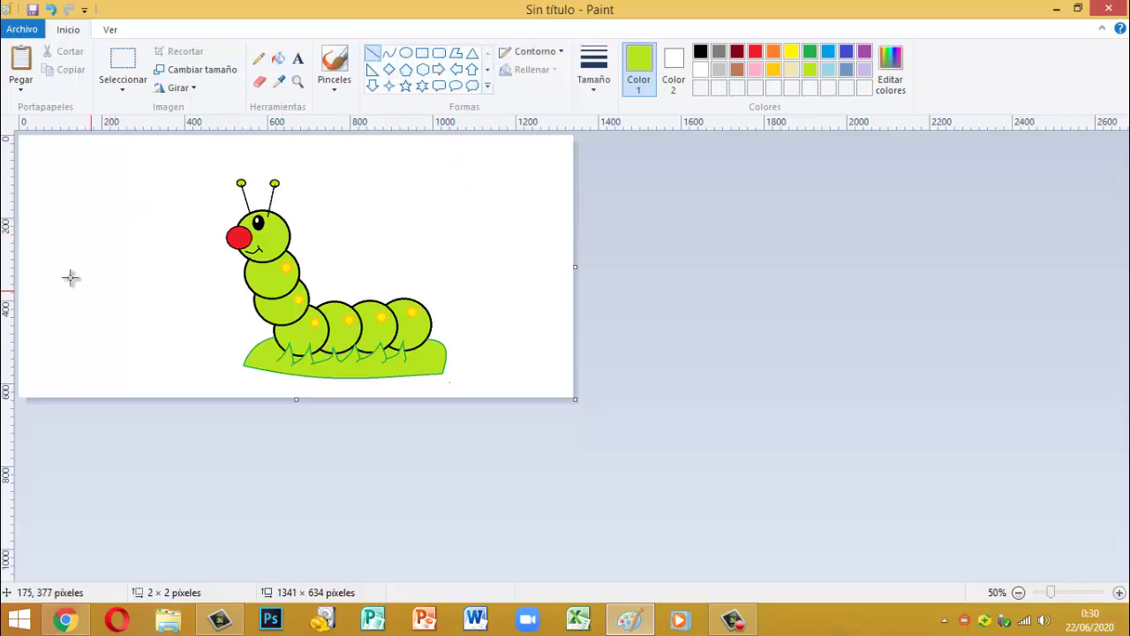
{"action": "scroll", "coordinate": [21, 282], "scroll_direction": "up", "scroll_amount": 1}
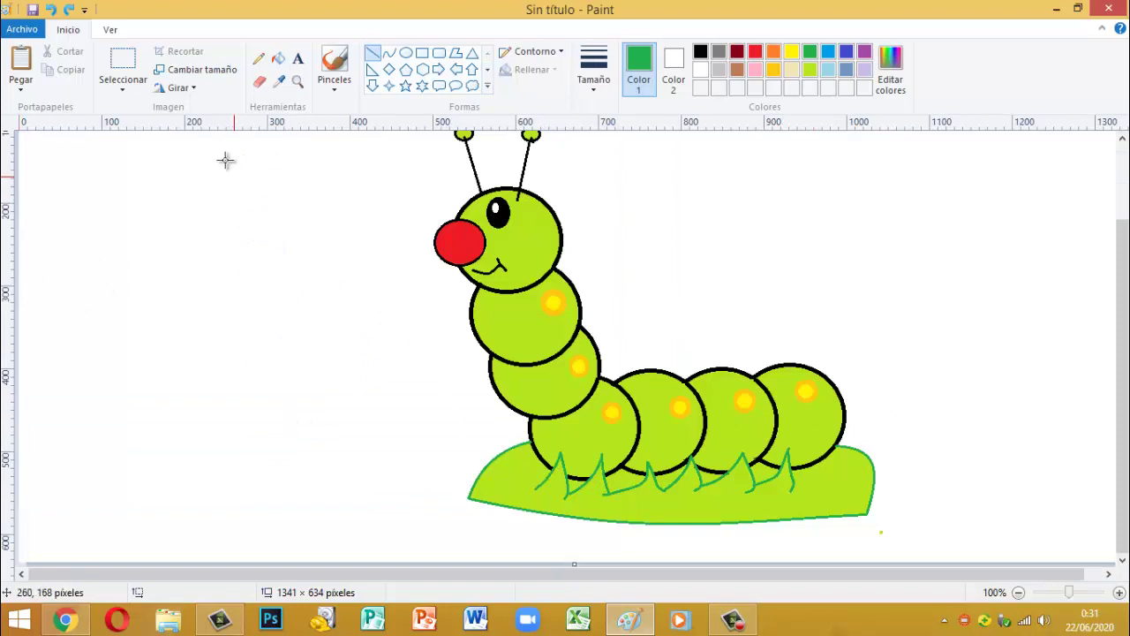
{"action": "left_click", "coordinate": [1018, 593]}
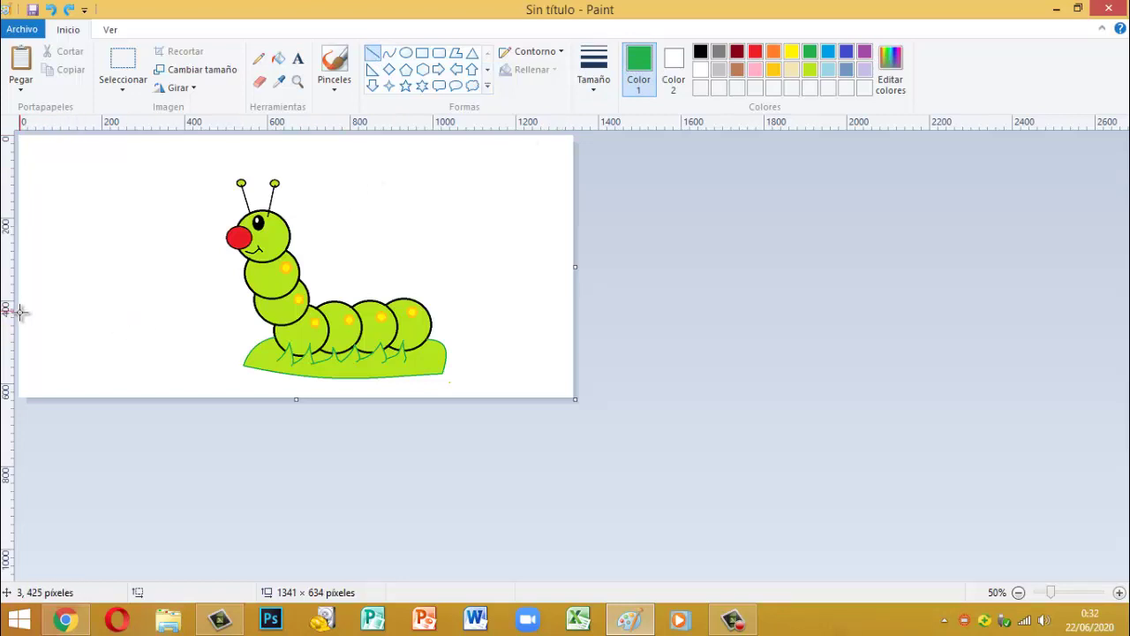
{"action": "left_click_drag", "start_coordinate": [27, 311], "coordinate": [256, 311]}
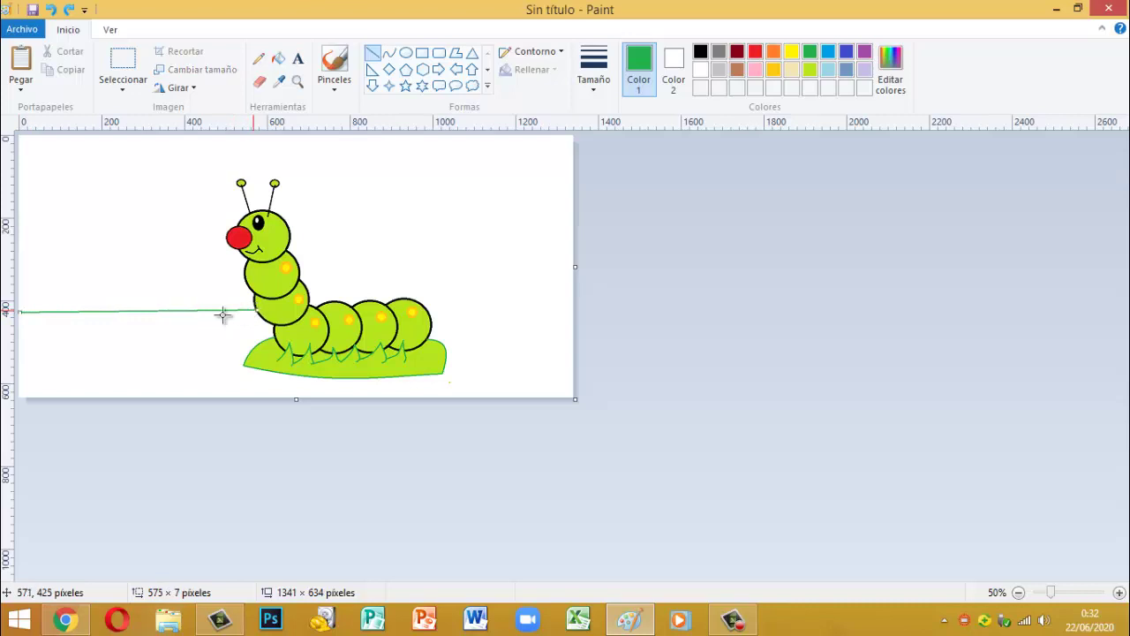
{"action": "left_click_drag", "start_coordinate": [19, 311], "coordinate": [12, 310]}
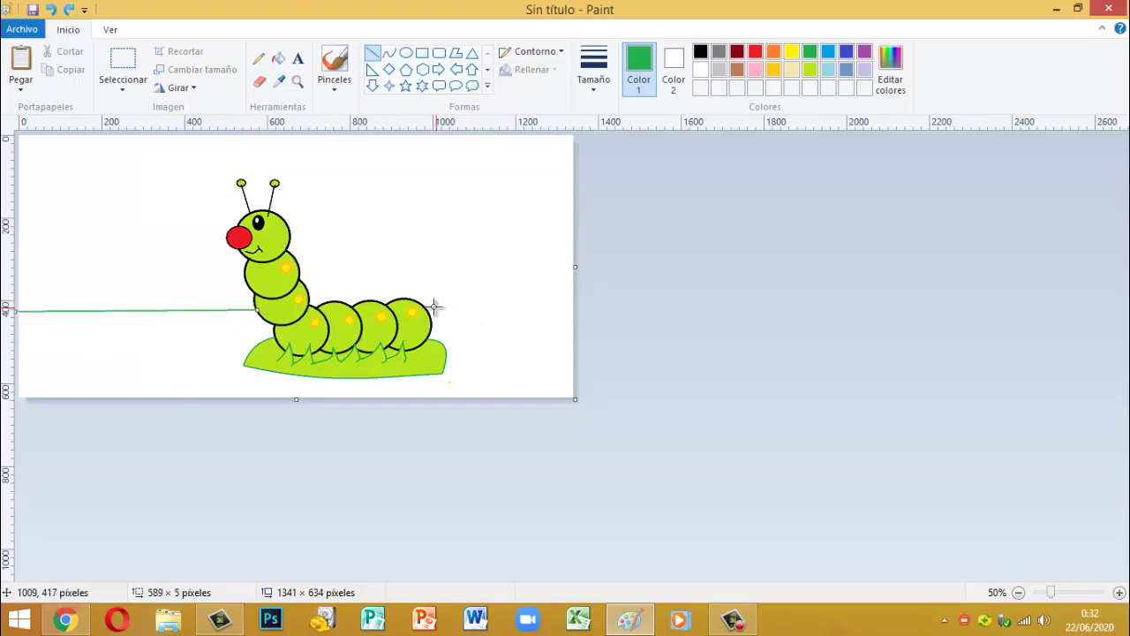
Draw a green line of about 357 × 5 pixels from the last circle to the canvas's right edge and fill the ground below with green
{"action": "left_click_drag", "start_coordinate": [427, 307], "coordinate": [575, 310]}
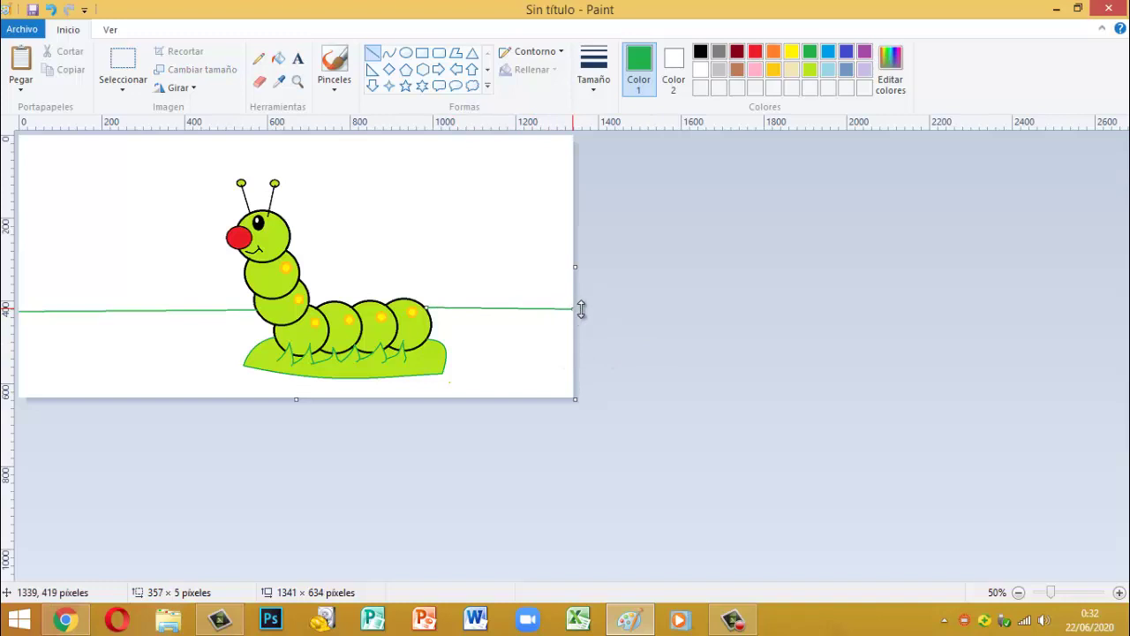
{"action": "left_click", "coordinate": [643, 308]}
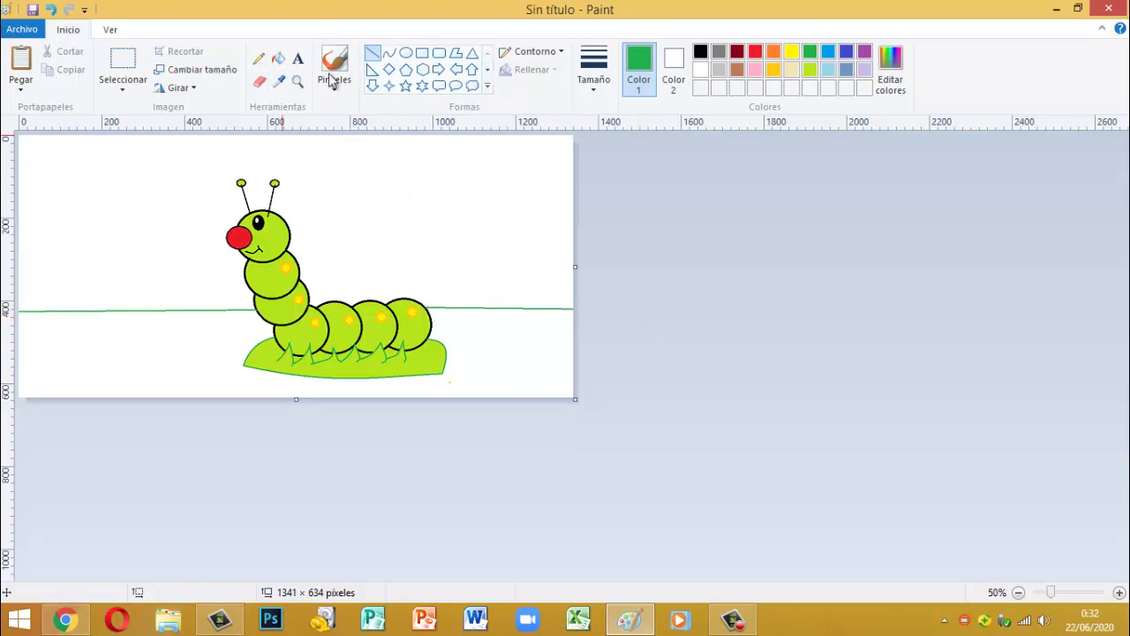
{"action": "left_click", "coordinate": [278, 58]}
{"action": "left_click", "coordinate": [164, 327]}
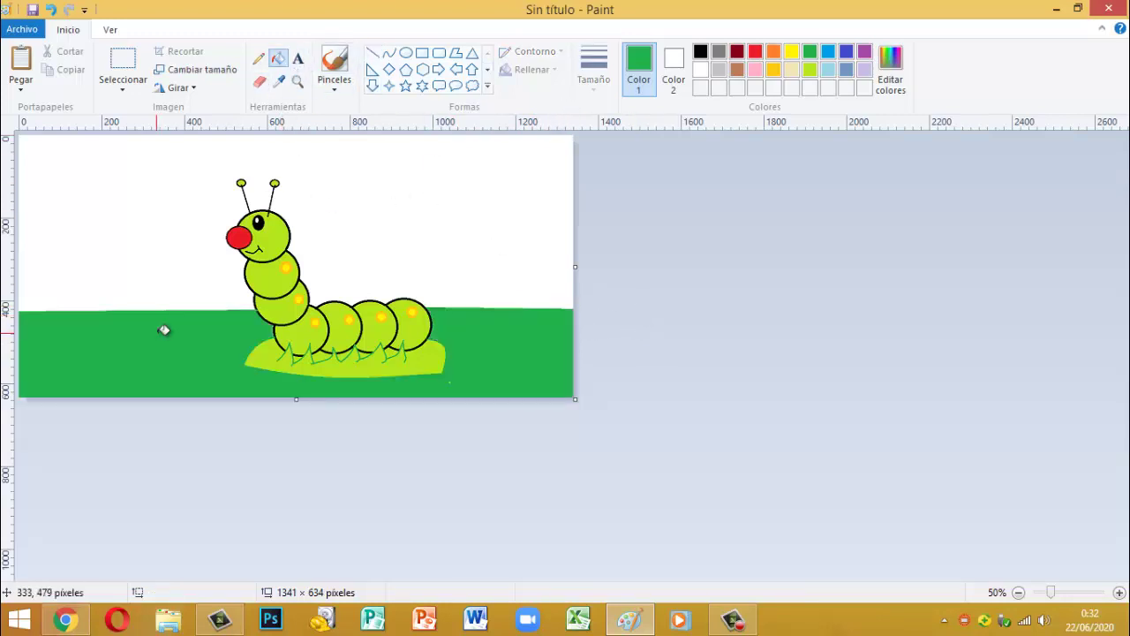